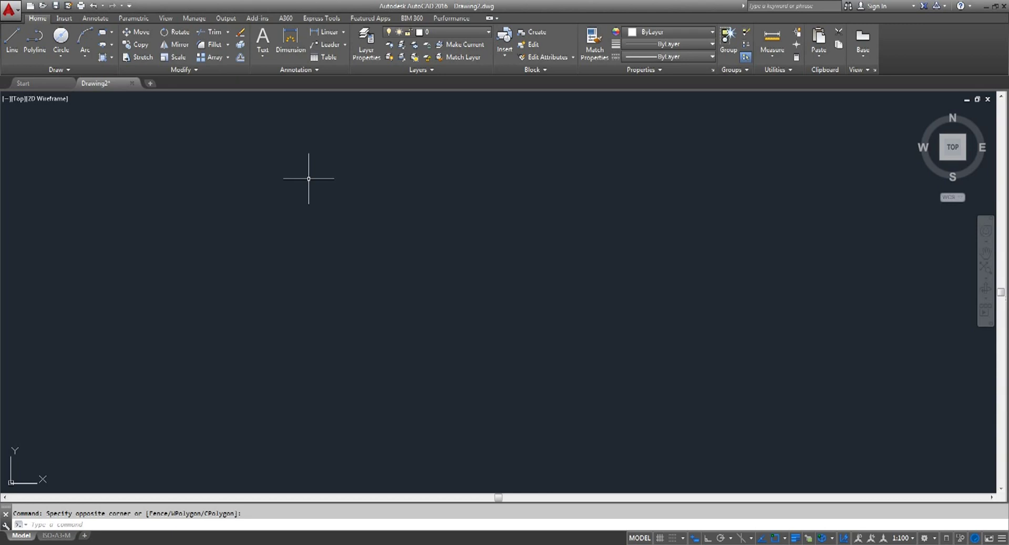
# Check the workspace list and viewport options without changes, then show the classic menu bar.
pyautogui.click(934, 538)
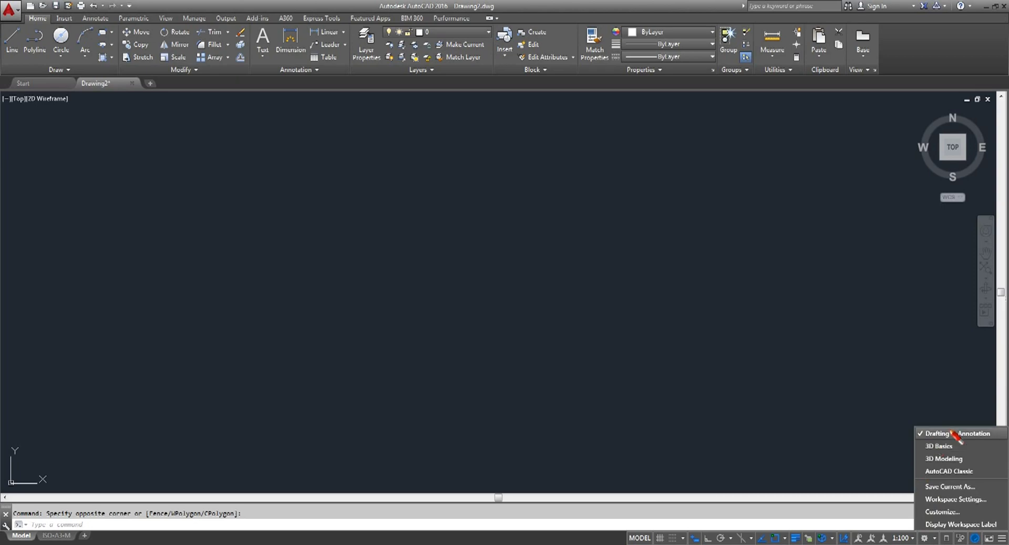
pyautogui.click(739, 369)
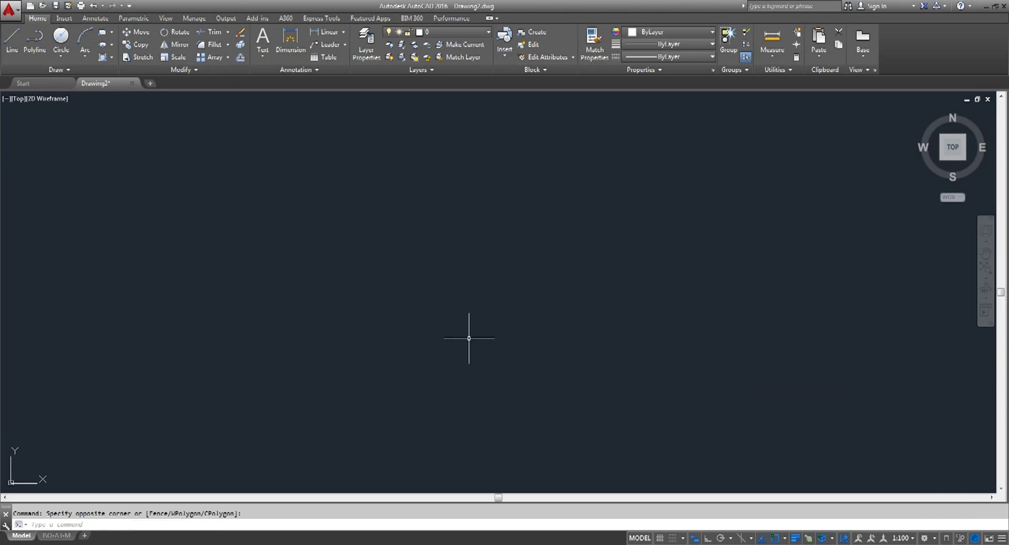
pyautogui.click(6, 99)
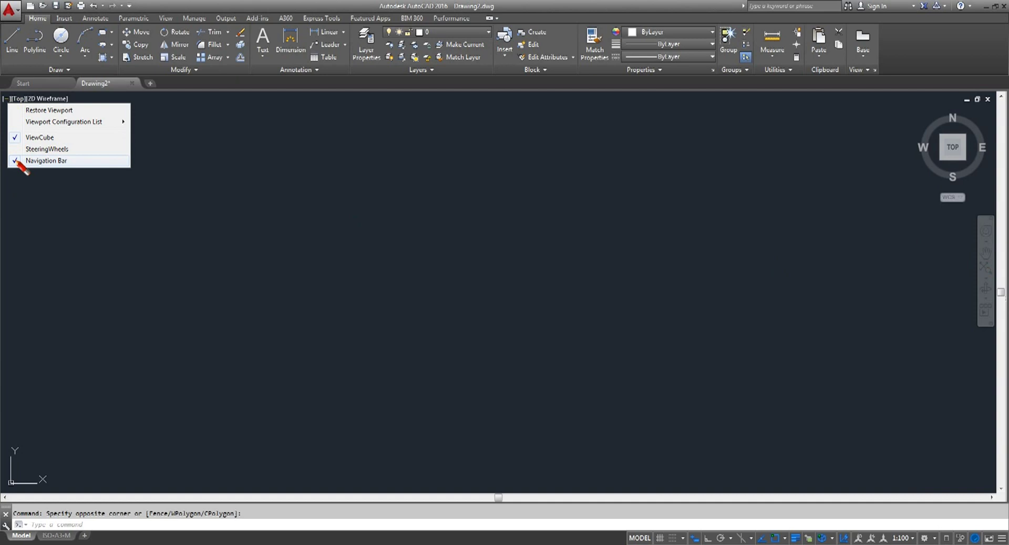
pyautogui.click(495, 348)
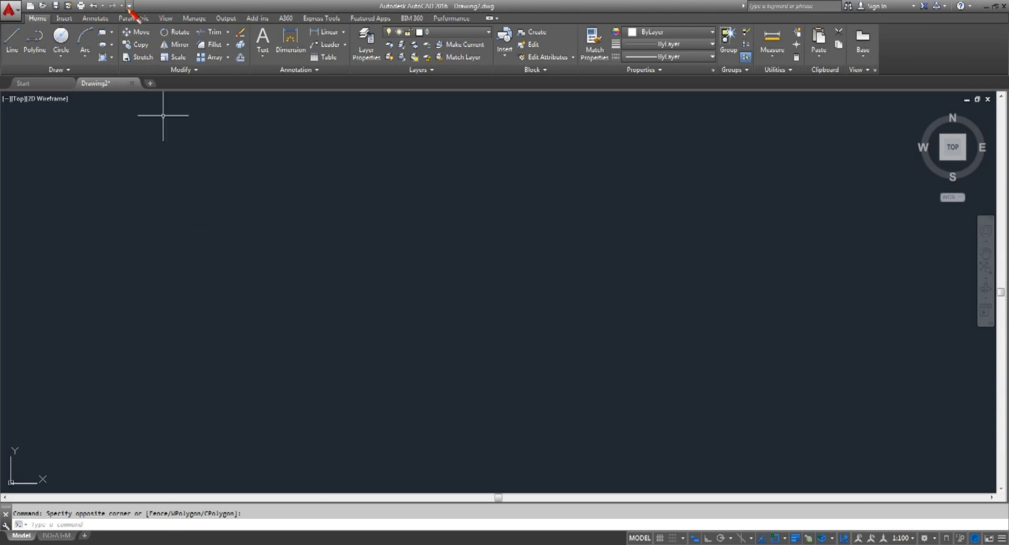
pyautogui.click(130, 6)
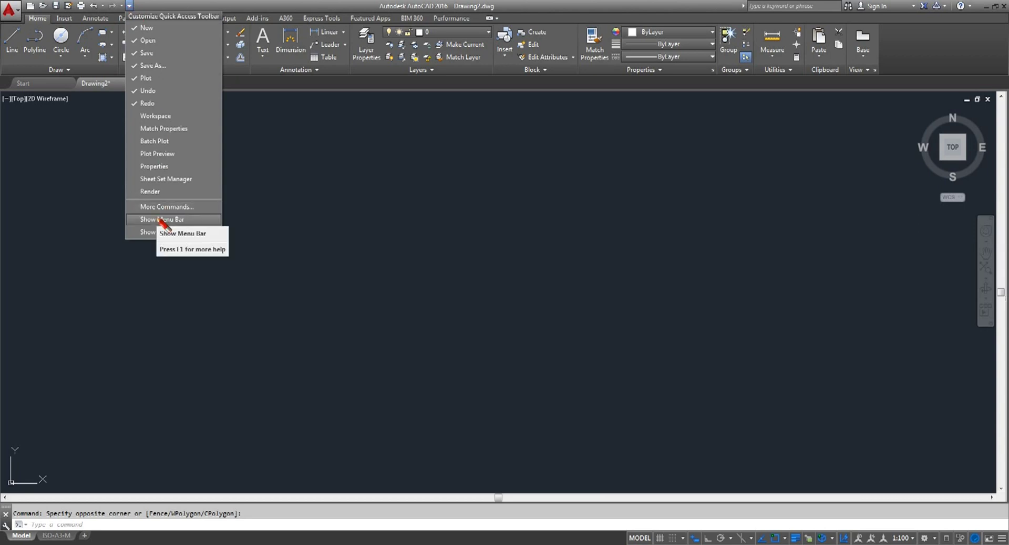
pyautogui.click(160, 220)
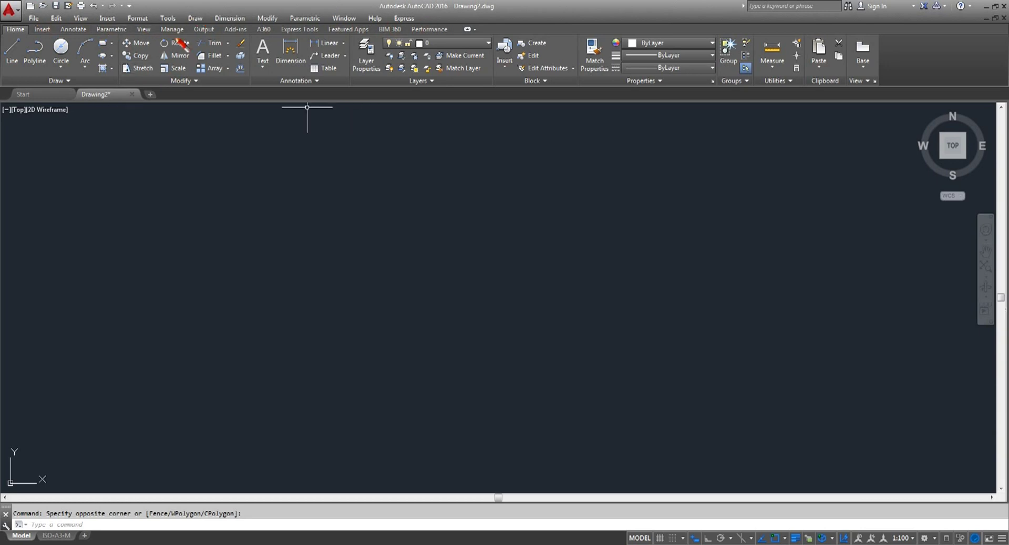
# Browse the Draw menu and the expanded Draw panel, ending with the Draw menu open.
pyautogui.click(198, 19)
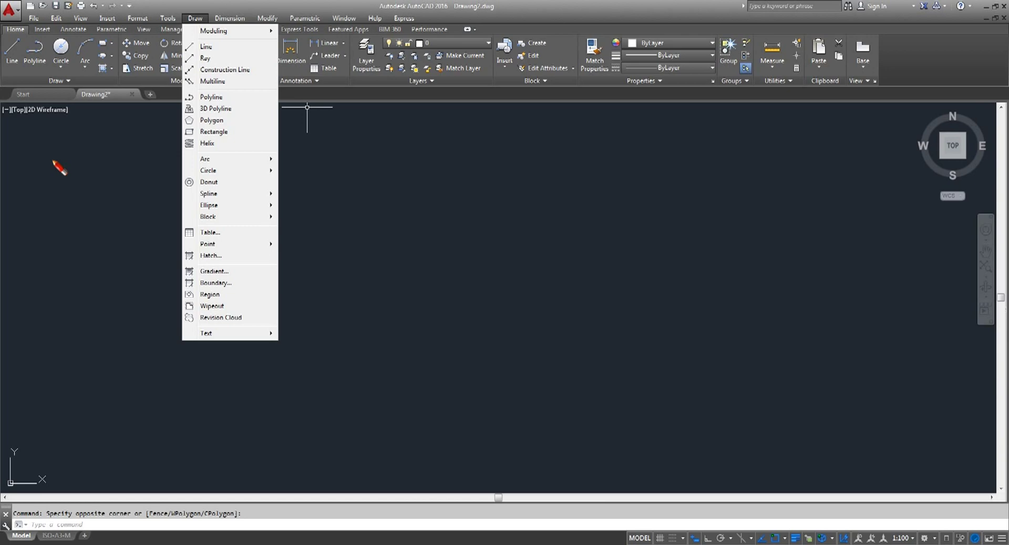
pyautogui.click(84, 251)
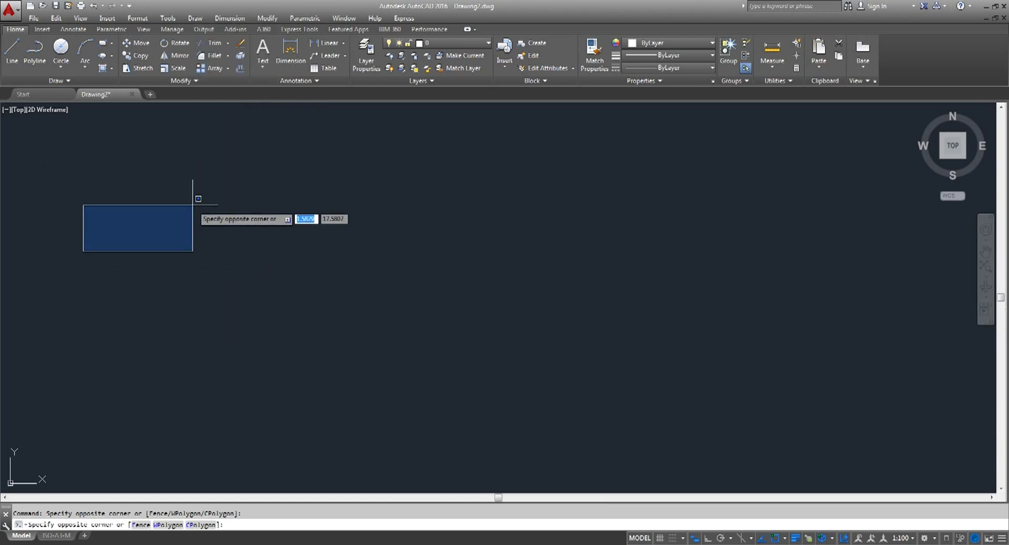
pyautogui.click(188, 204)
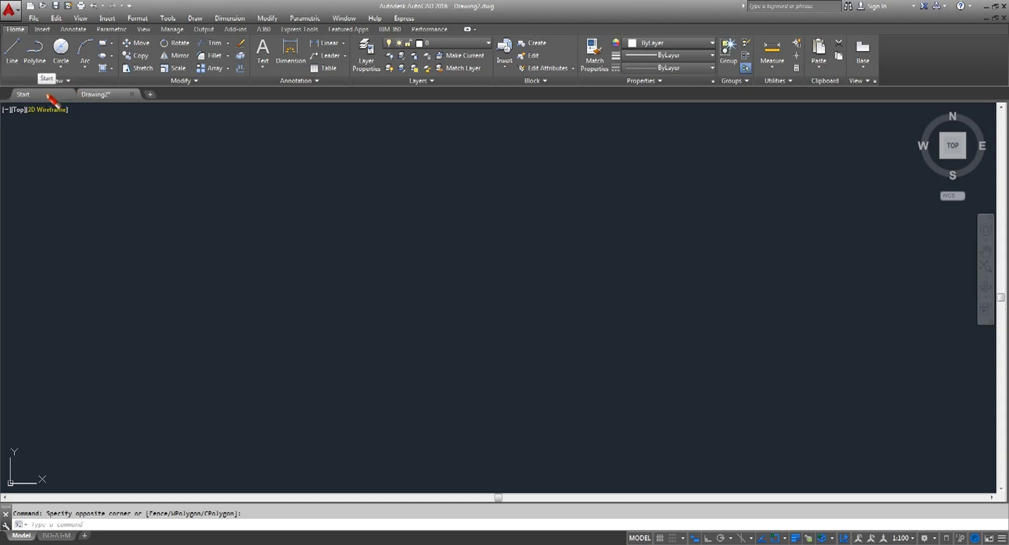
pyautogui.click(59, 82)
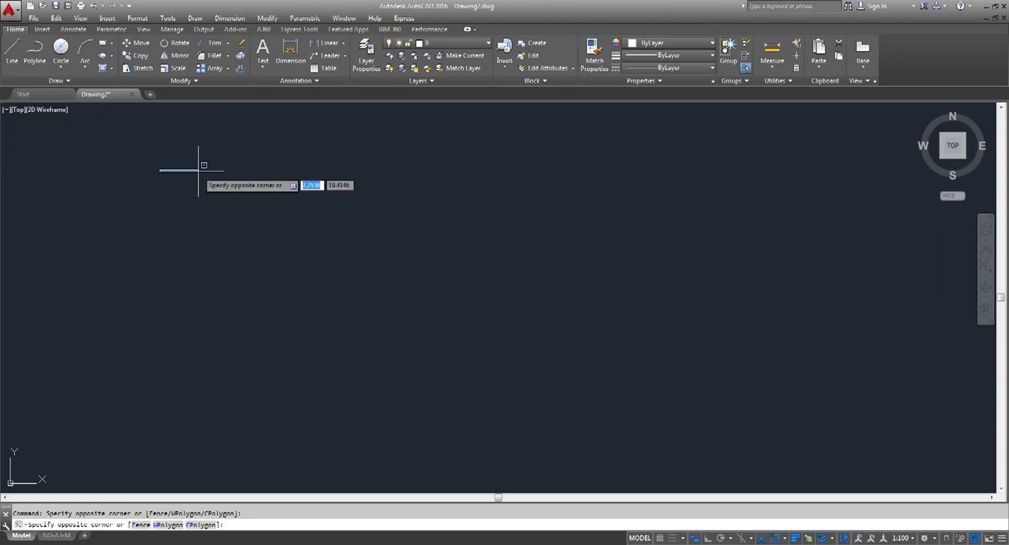
pyautogui.click(198, 20)
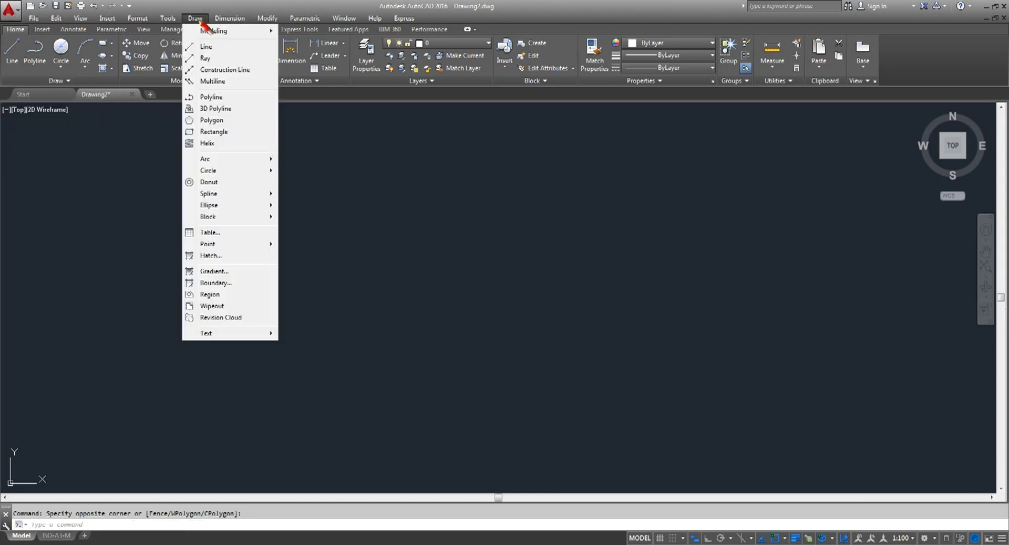
# Start Draw > Table and accept 6 columns, 10 data rows and 60-unit column width.
pyautogui.click(223, 233)
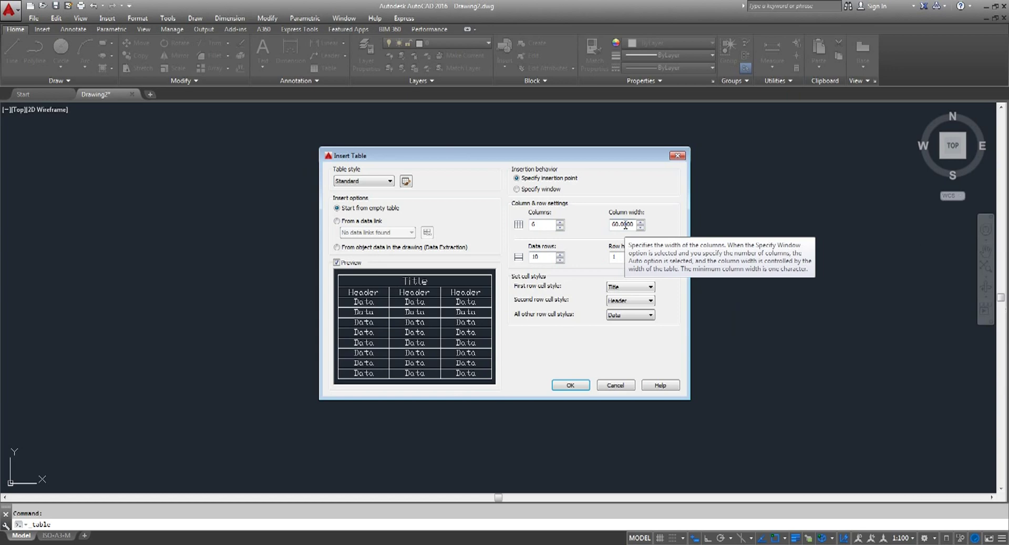
pyautogui.click(629, 224)
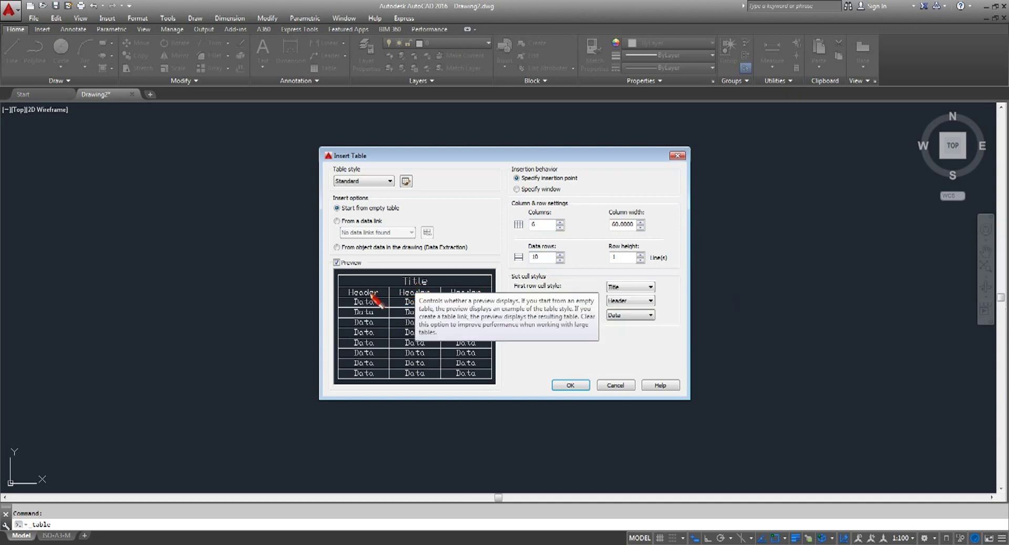
pyautogui.click(571, 385)
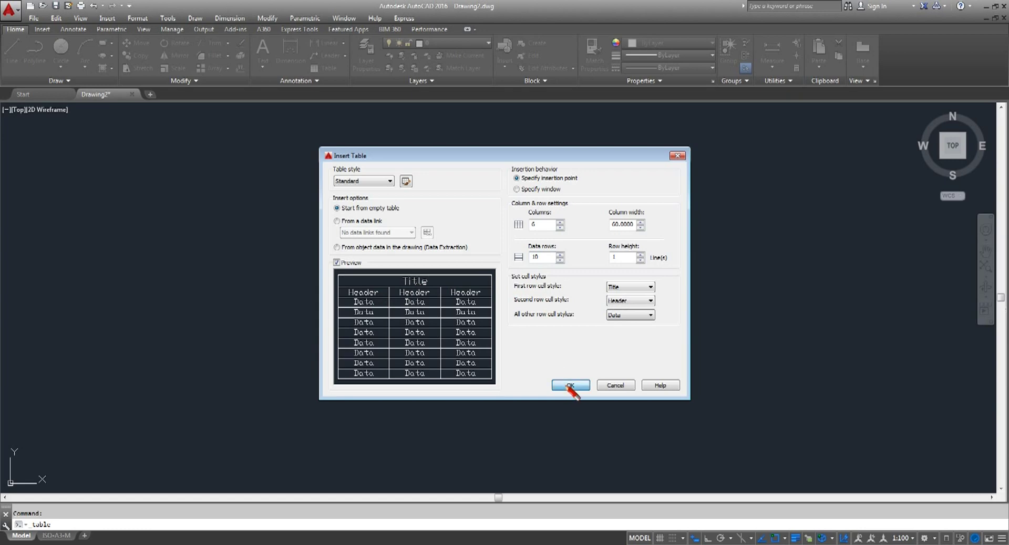
pyautogui.scroll(-5, 274, 216)
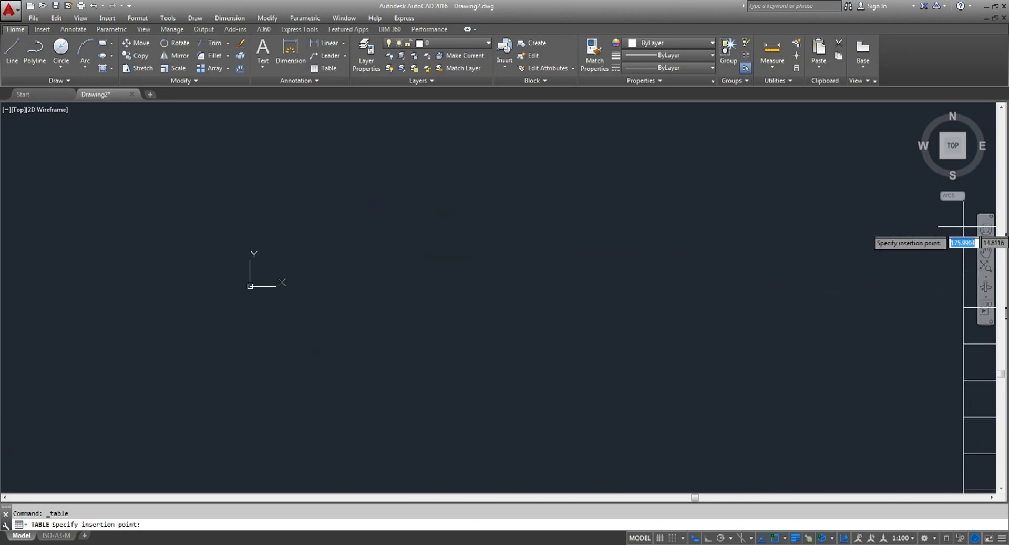
# Insert the empty 6-column table near the origin and zoom so the whole table fits.
pyautogui.click(985, 266)
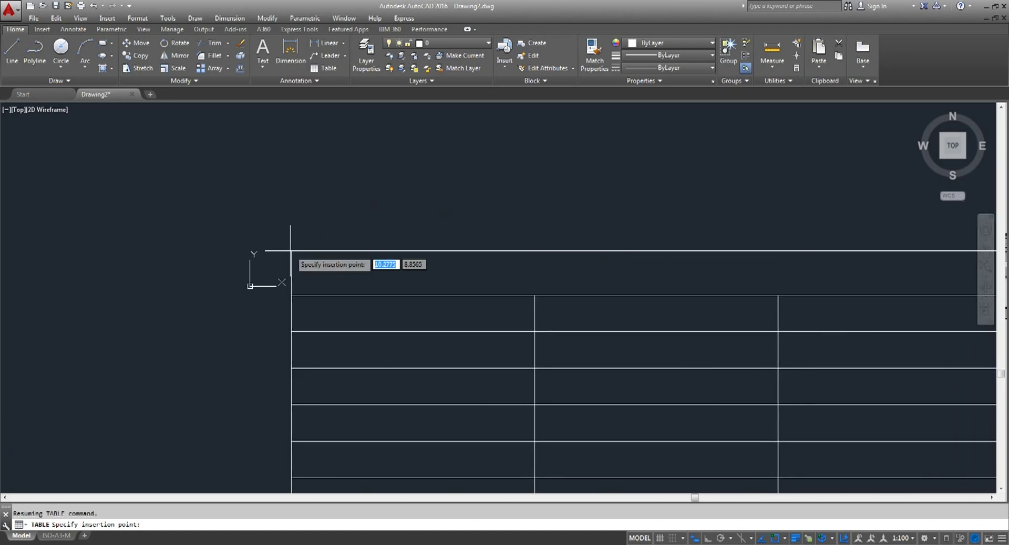
pyautogui.click(331, 176)
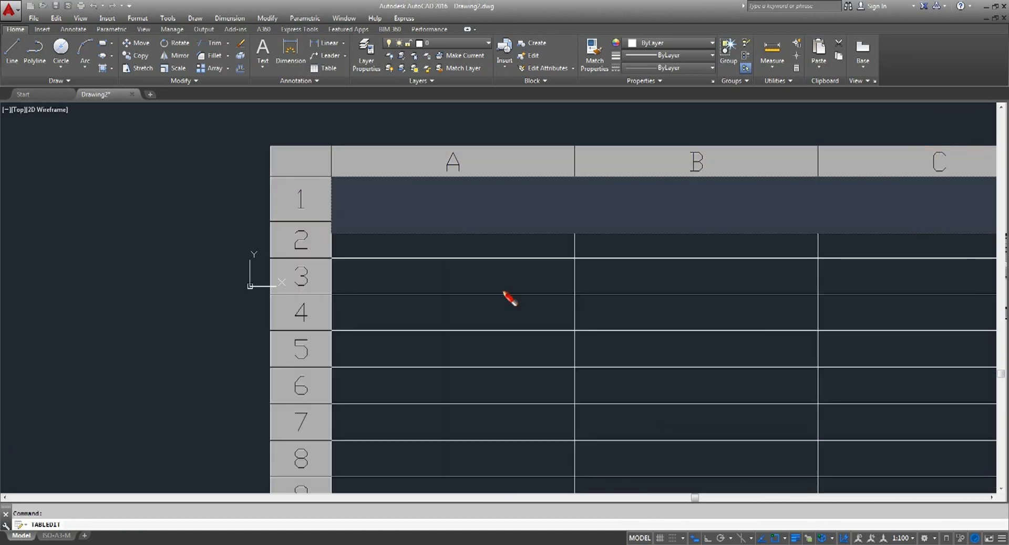
pyautogui.press('Tab')
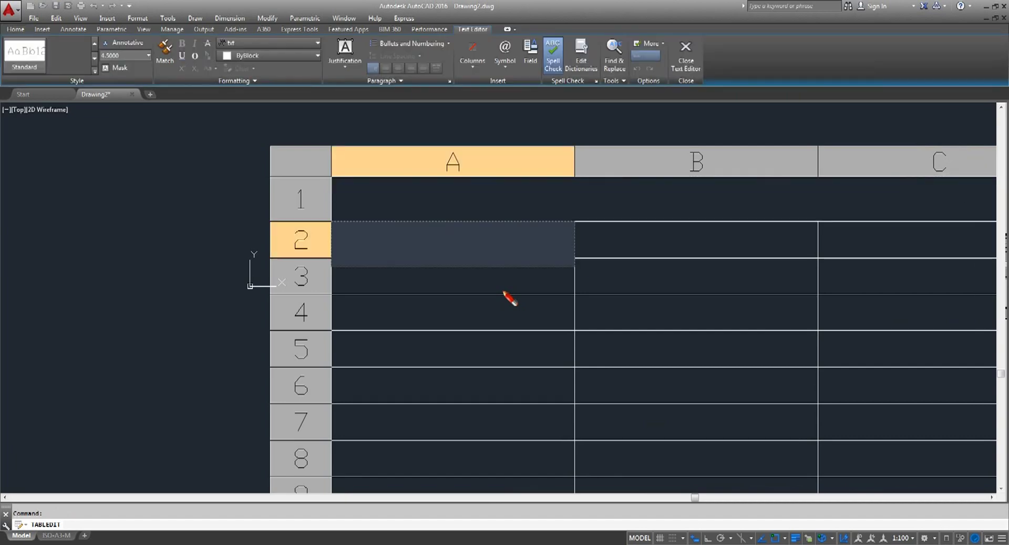
pyautogui.press('Escape')
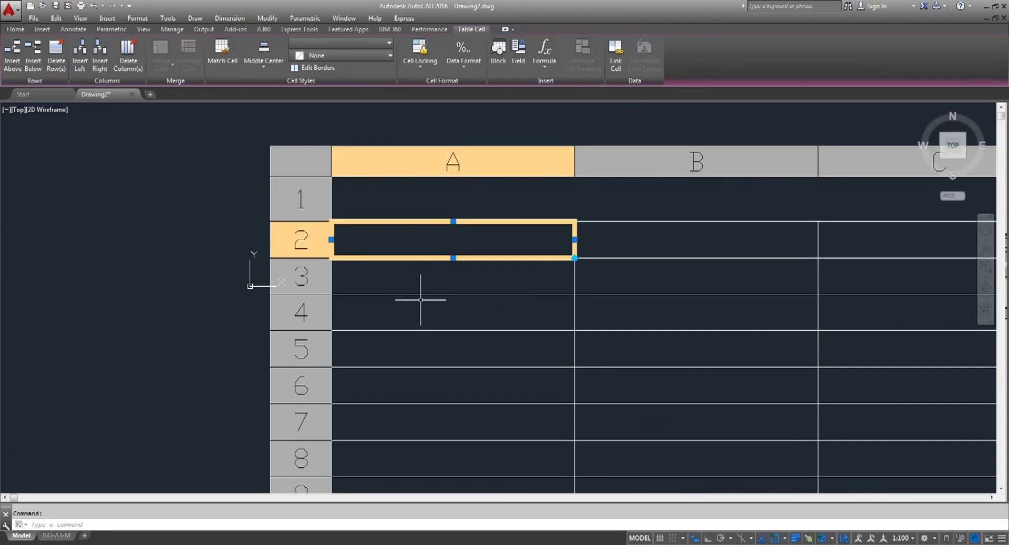
pyautogui.press('Escape')
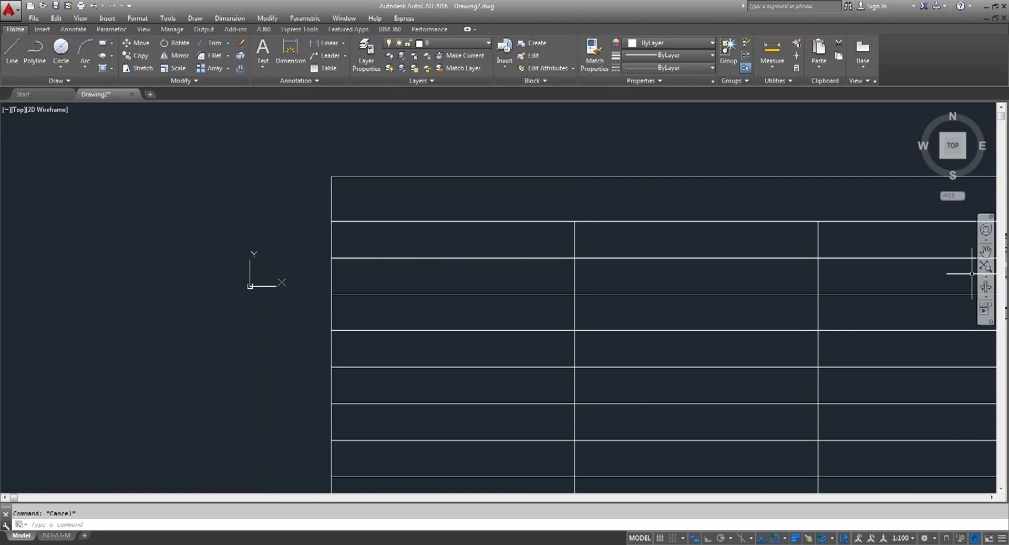
pyautogui.click(985, 267)
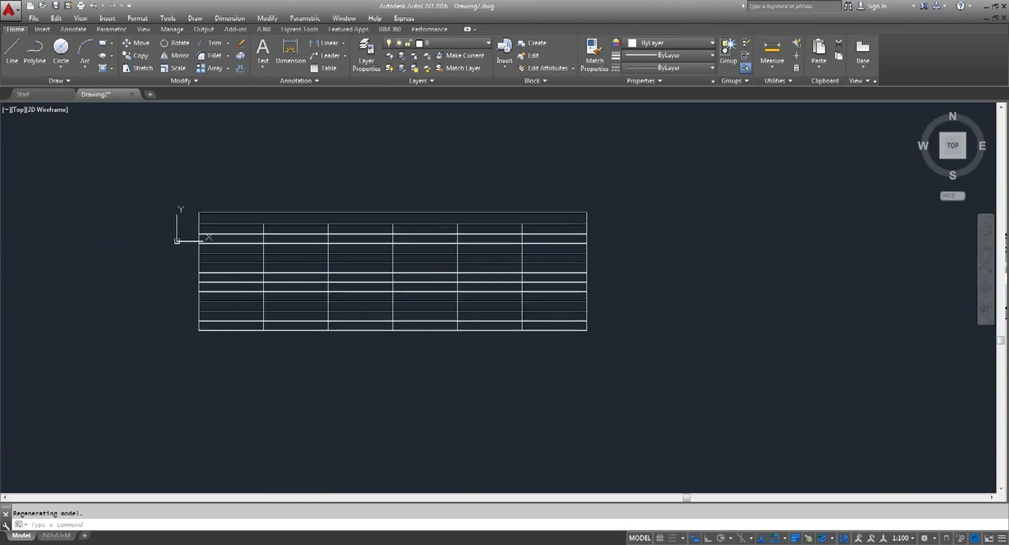
pyautogui.scroll(2, 261, 236)
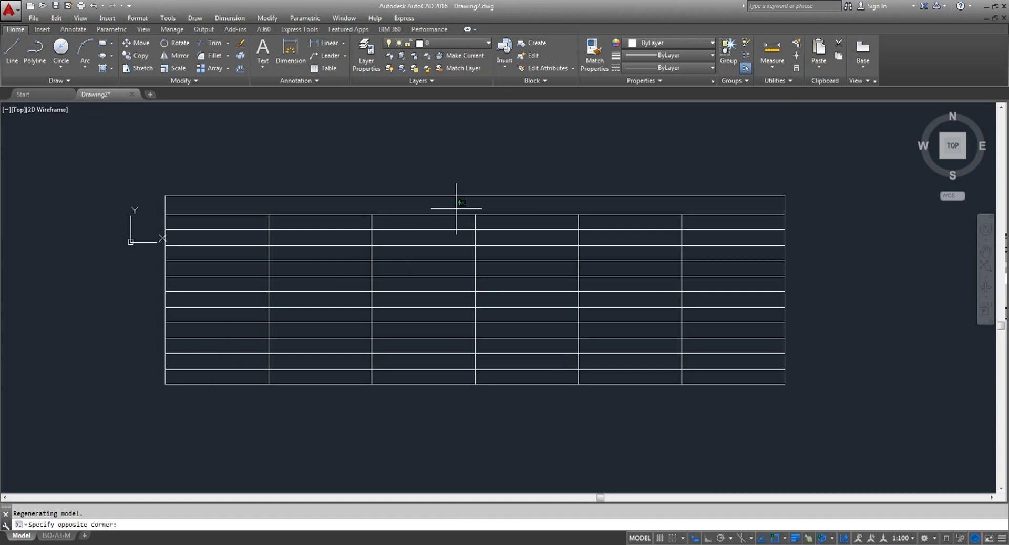
# Type the Thai title 'ตารางรายการ' into the table's title row in Cordia New.
pyautogui.click(456, 209)
pyautogui.doubleClick(456, 209)
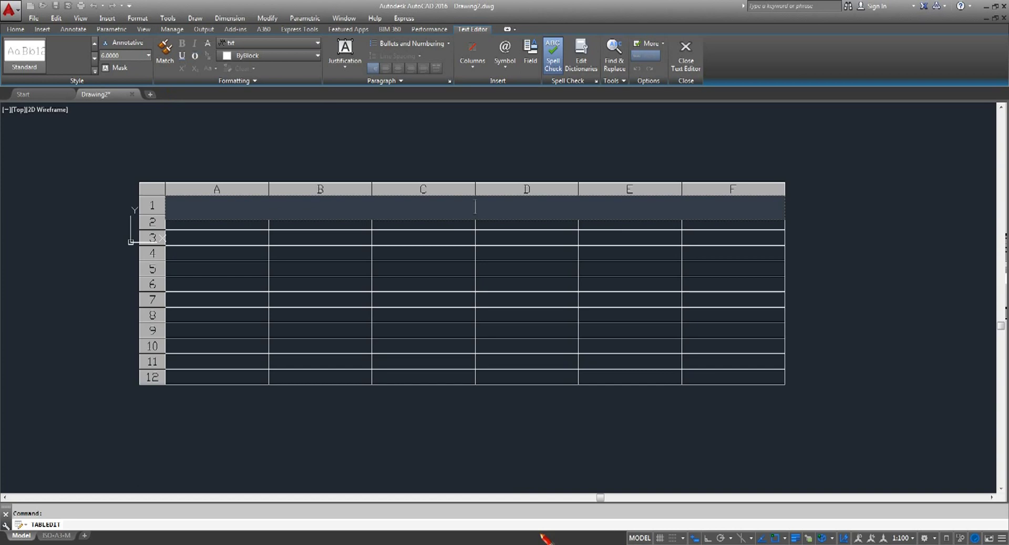
pyautogui.write('9')
pyautogui.press('BackSpace')
pyautogui.hotkey('alt', 'shift')
pyautogui.write('๙')
pyautogui.write('าราง')
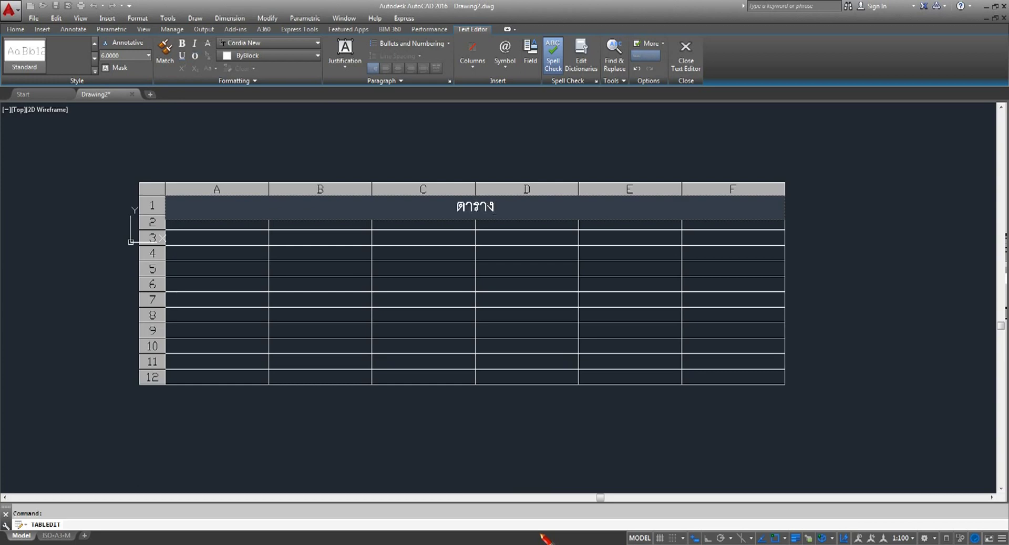
pyautogui.write('รายก')
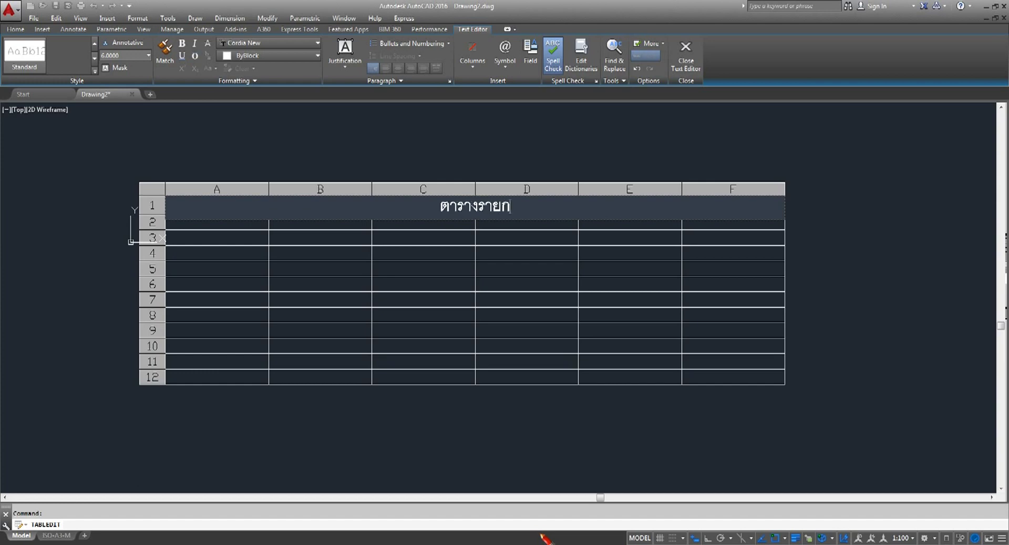
pyautogui.write('าร')
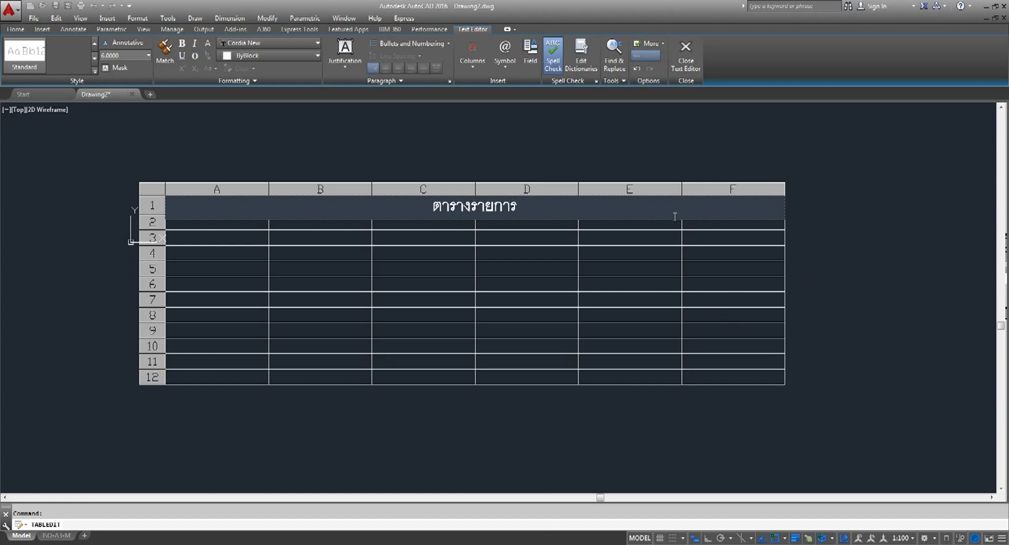
pyautogui.click(689, 61)
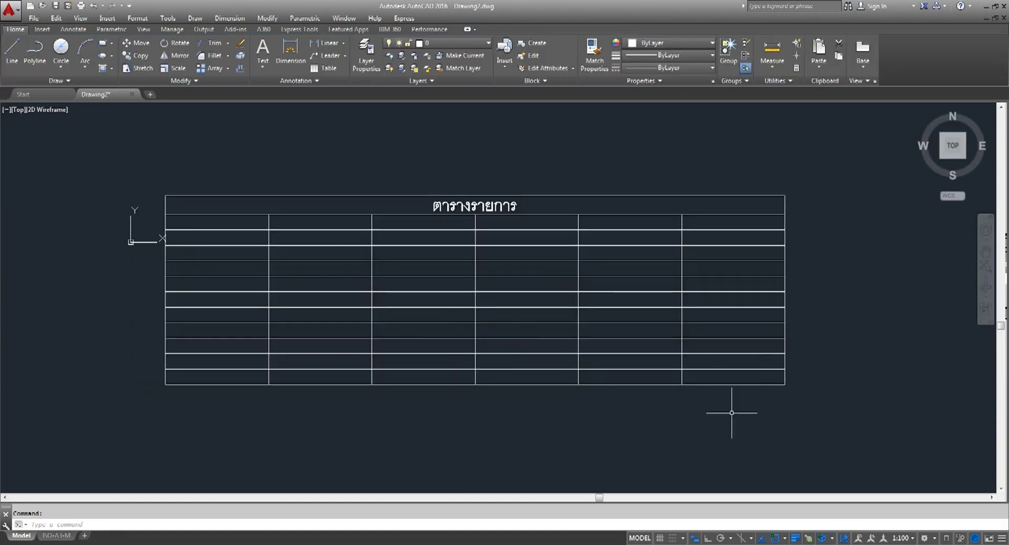
pyautogui.moveTo(682, 367)
pyautogui.mouseDown(button='middle')
pyautogui.moveTo(702, 353)
pyautogui.moveTo(652, 369)
pyautogui.mouseUp(button='middle')
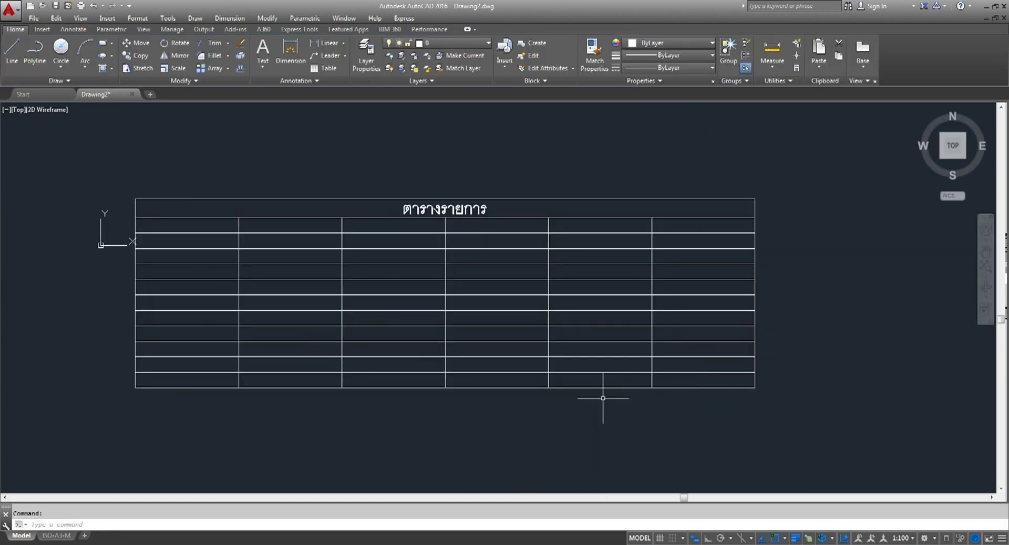
pyautogui.doubleClick(173, 227)
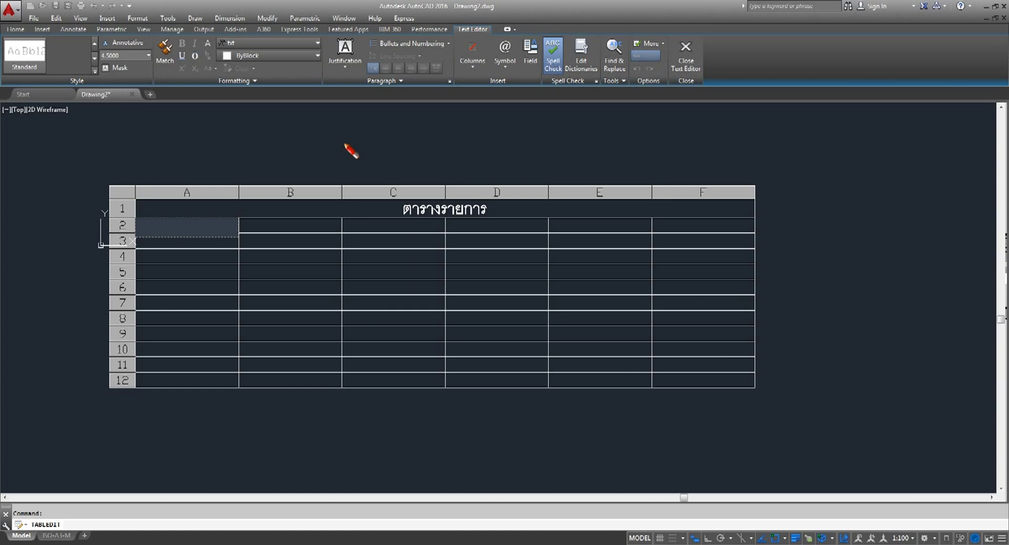
pyautogui.write('ik')
pyautogui.press('BackSpace')
pyautogui.press('BackSpace')
pyautogui.write('รา')
pyautogui.write('ยการ')
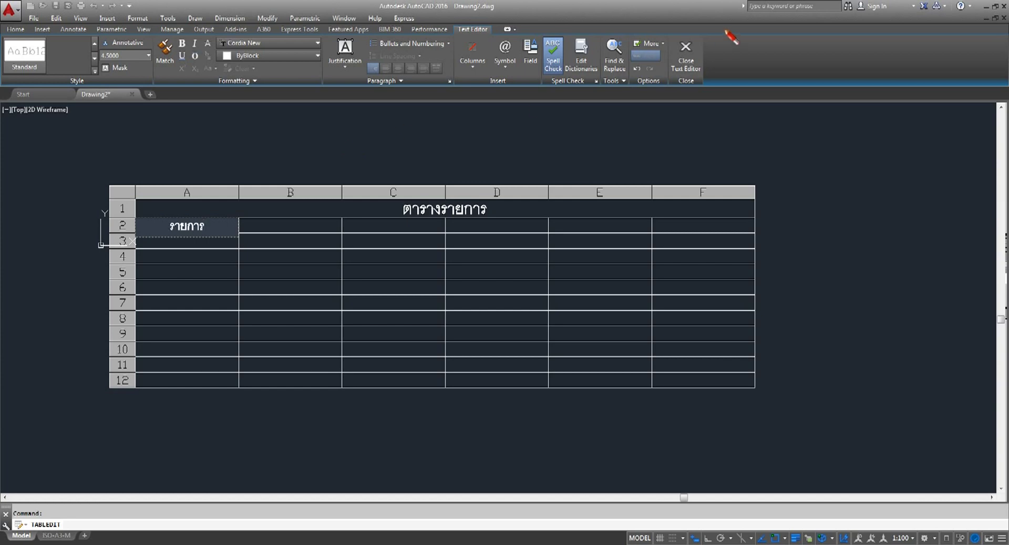
pyautogui.click(686, 50)
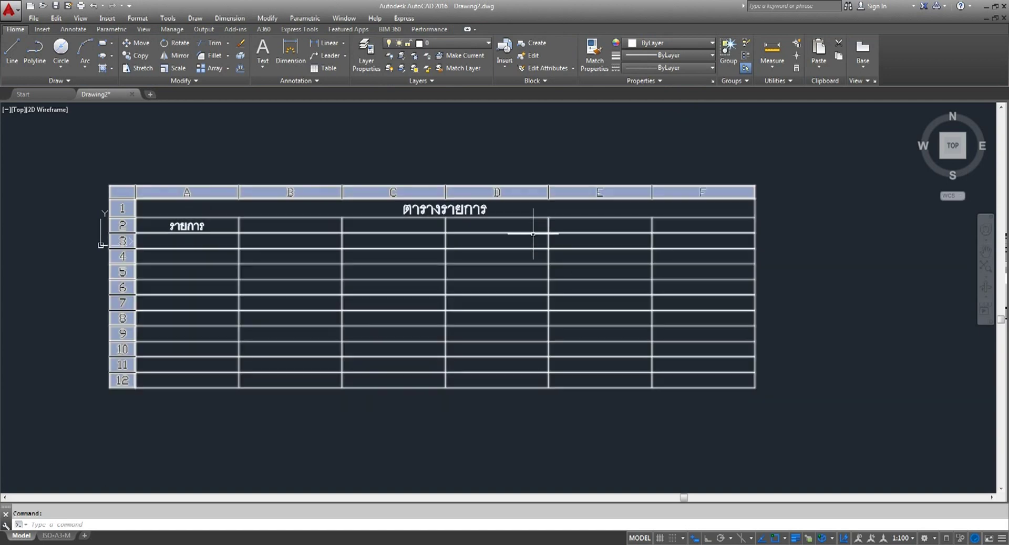
pyautogui.scroll(-3, 371, 227)
pyautogui.scroll(3, 370, 226)
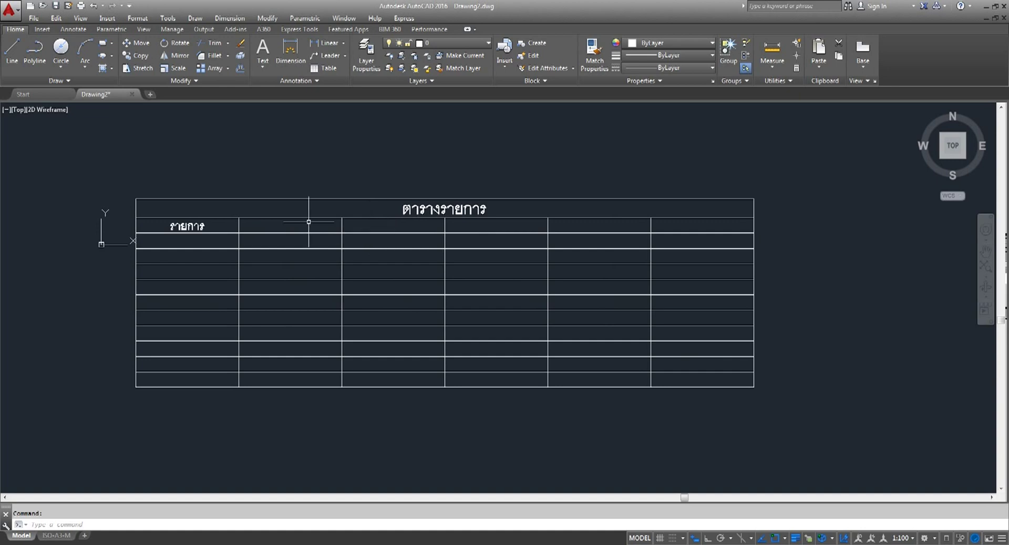
# Start Draw > Table with column width 20, keeping 6 columns and 10 data rows.
pyautogui.click(195, 18)
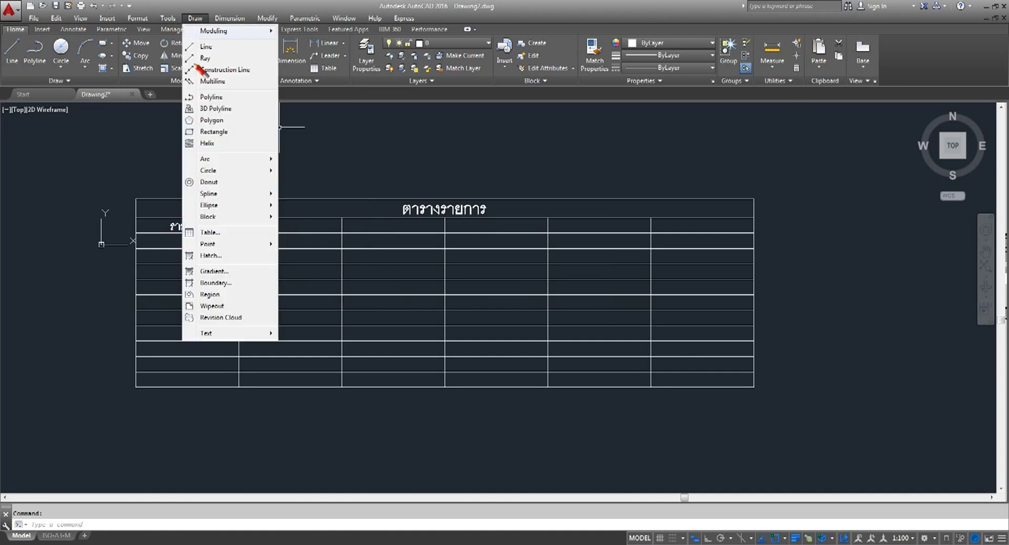
pyautogui.click(210, 232)
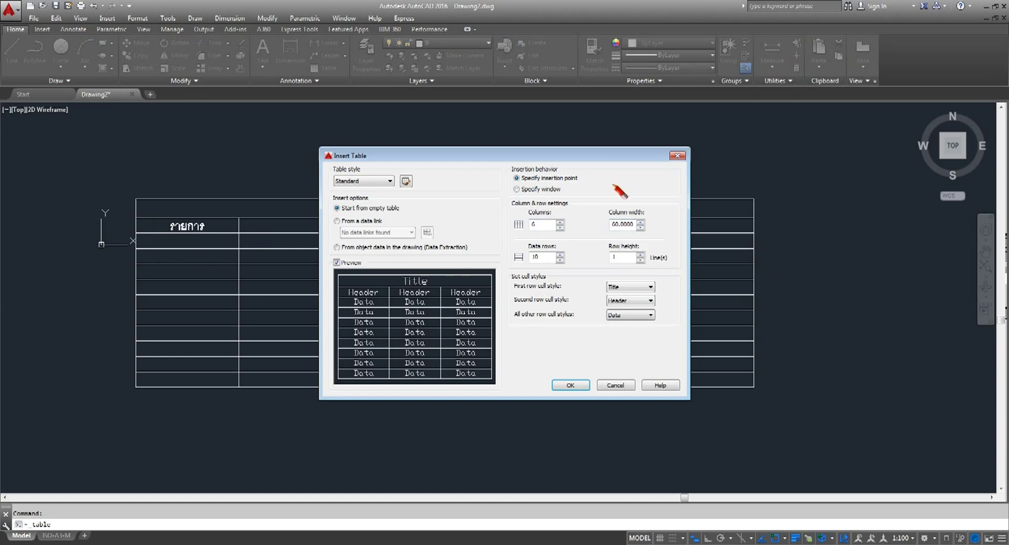
pyautogui.click(616, 227)
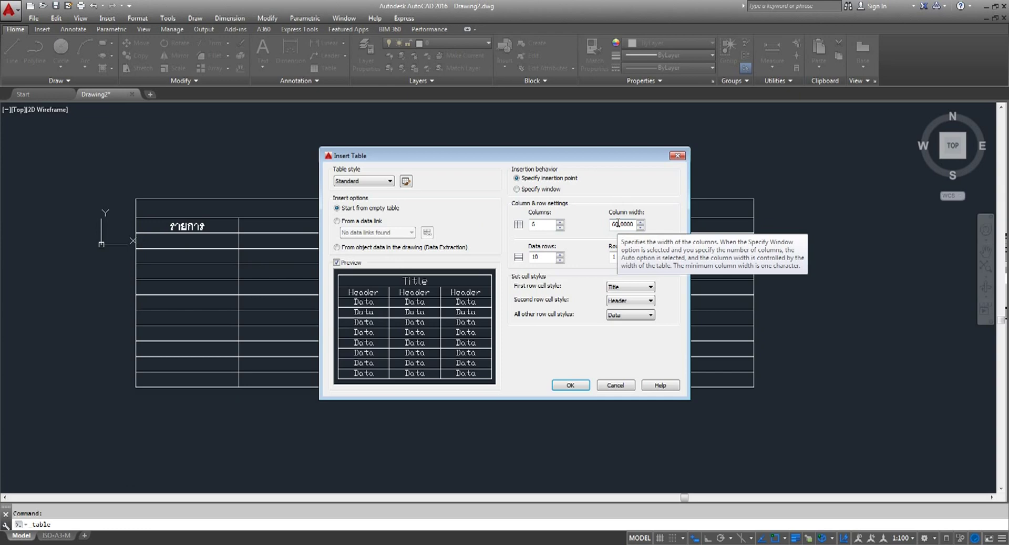
pyautogui.moveTo(620, 223); pyautogui.dragTo(590, 229)
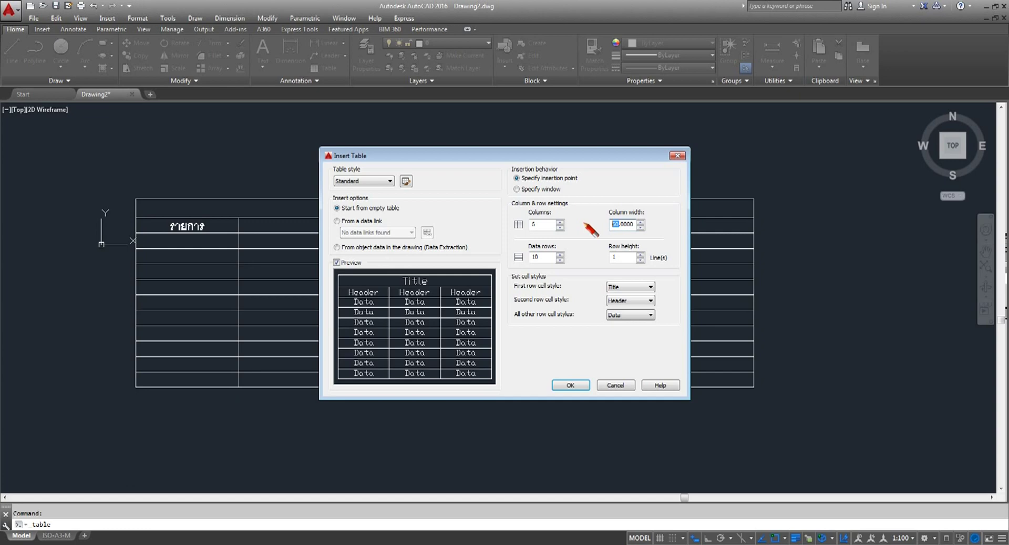
pyautogui.write('20')
pyautogui.click(573, 385)
# Place the narrow 20-width table to the right of the first table.
pyautogui.scroll(4, 583, 258)
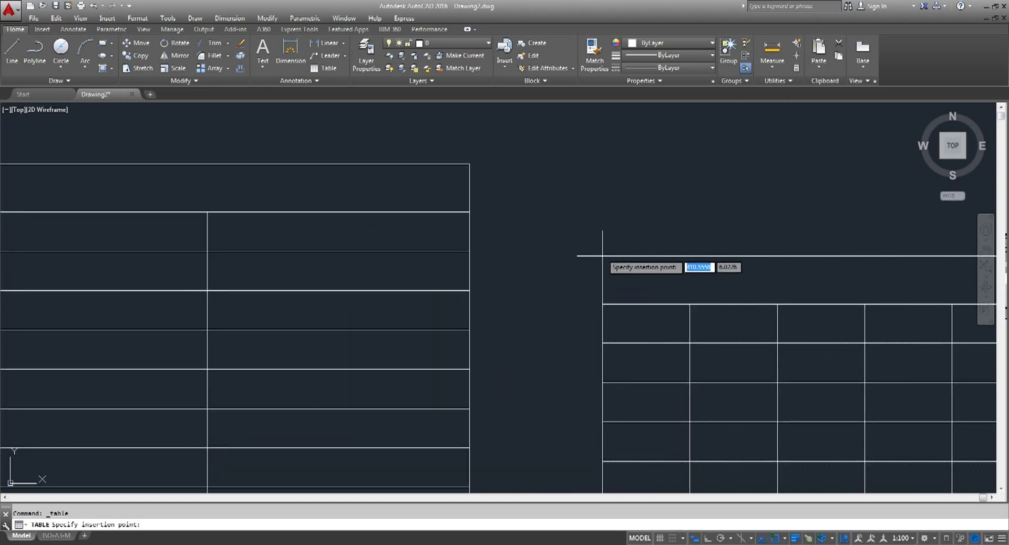
pyautogui.scroll(-2, 608, 254)
pyautogui.moveTo(557, 231); pyautogui.dragTo(452, 220, button='middle')
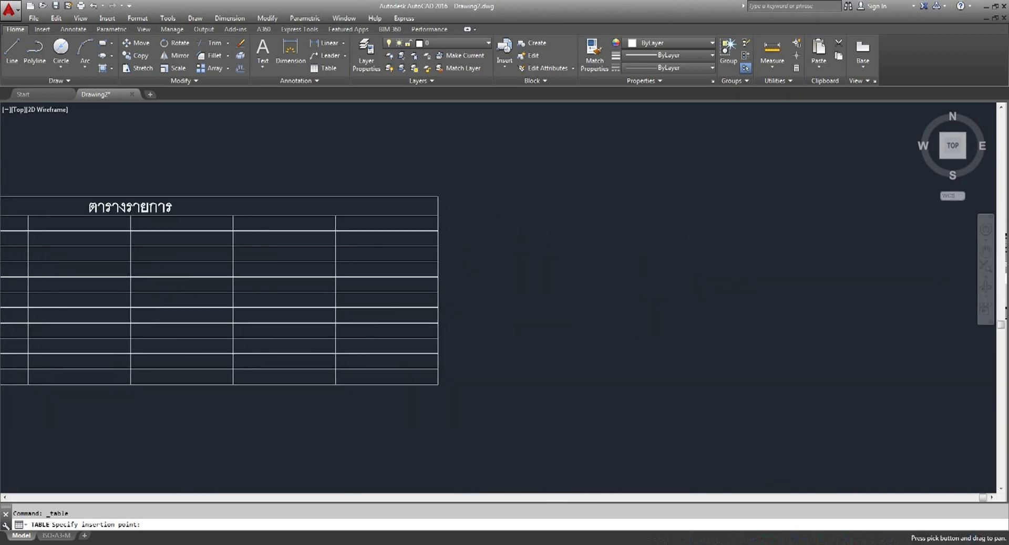
pyautogui.click(504, 198)
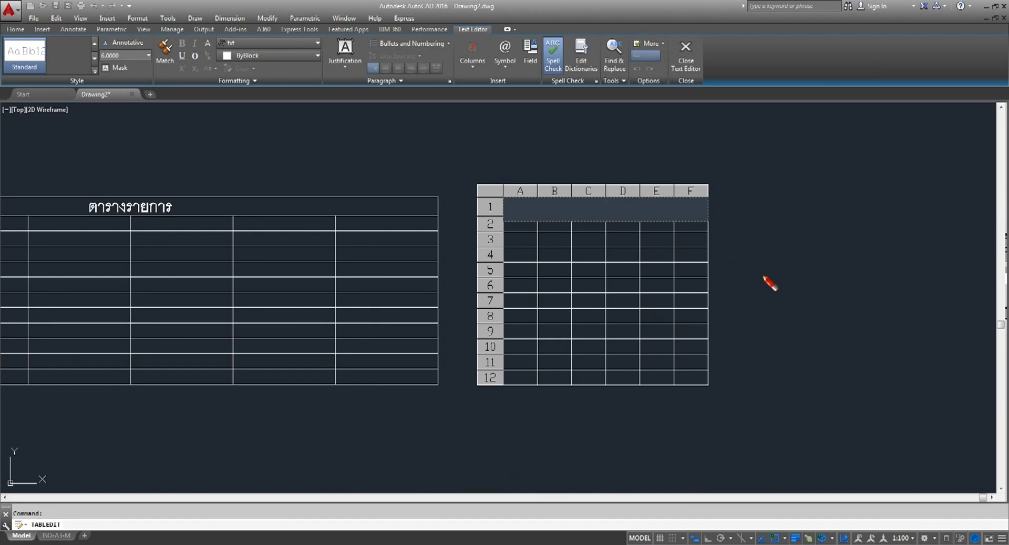
pyautogui.press('Escape')
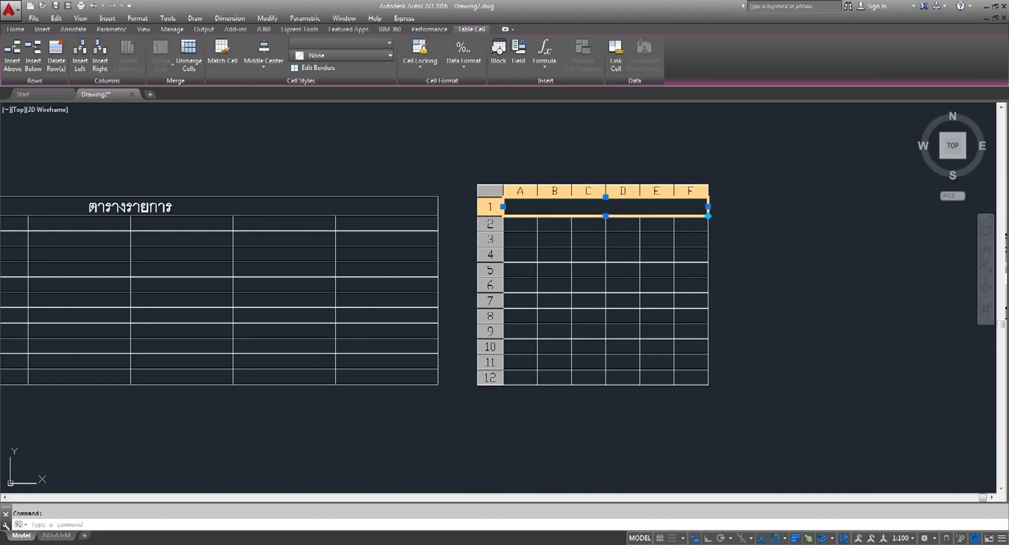
pyautogui.click(770, 308)
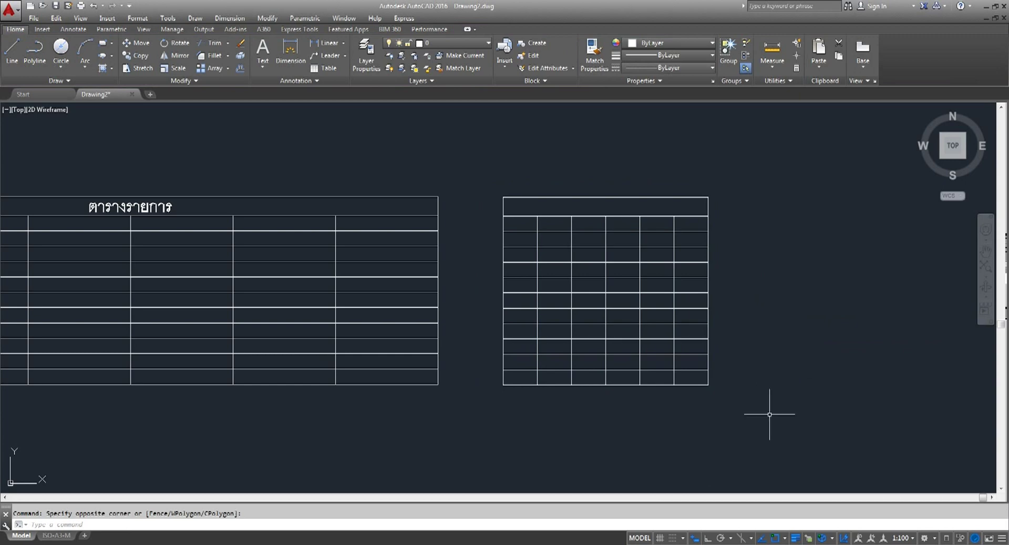
# Crossing-select both tables and delete them, leaving the drawing empty.
pyautogui.scroll(-3, 368, 276)
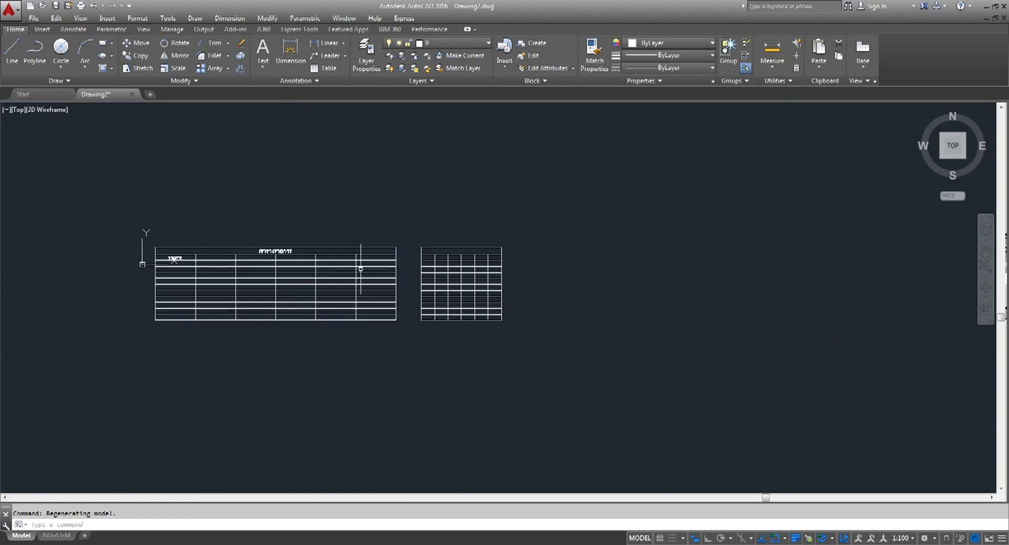
pyautogui.click(434, 305)
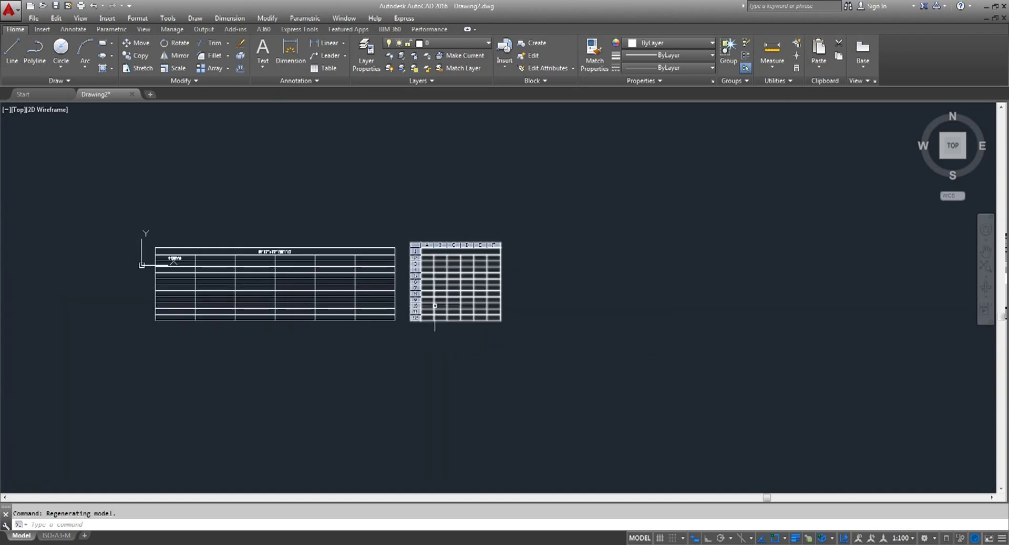
pyautogui.click(301, 274)
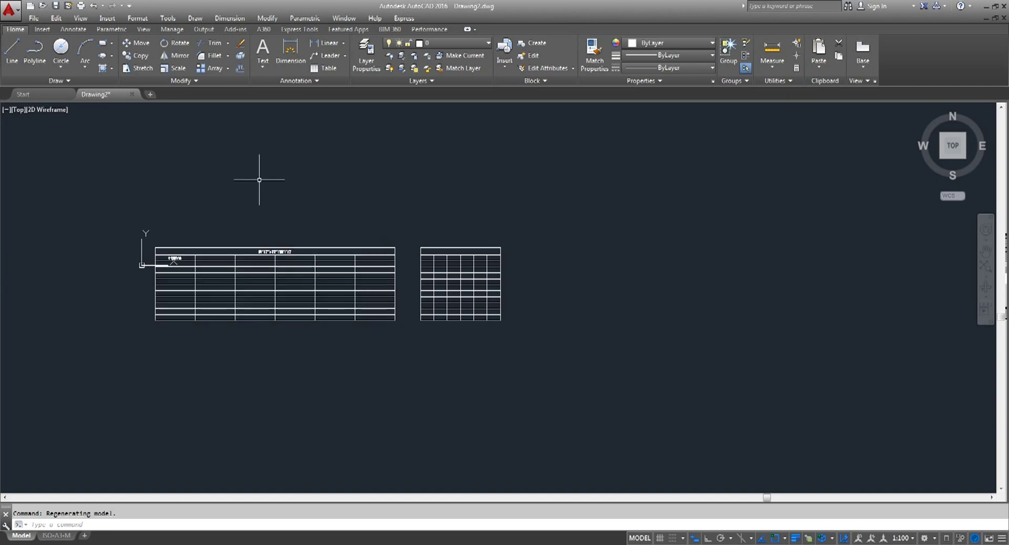
pyautogui.click(671, 180)
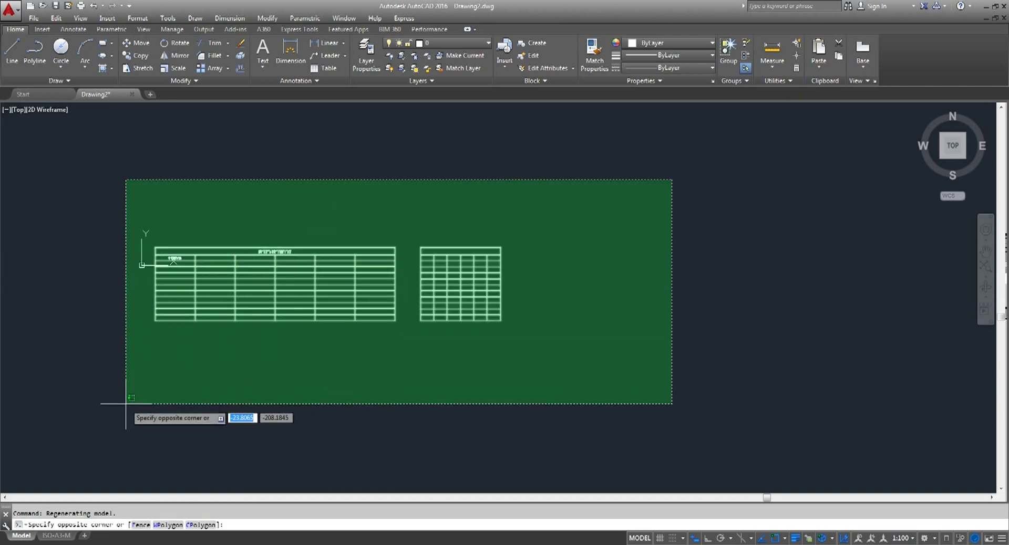
pyautogui.click(124, 406)
pyautogui.press('Delete')
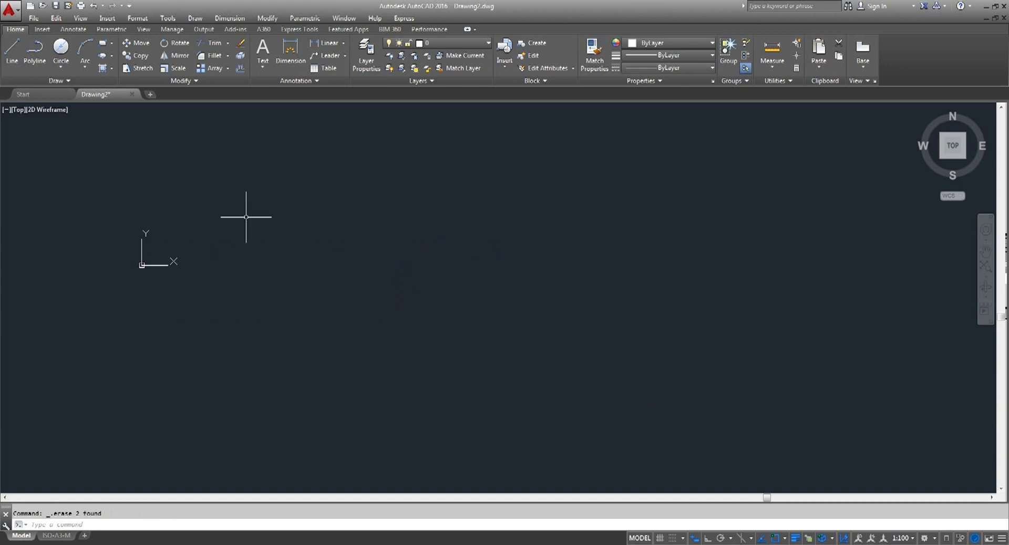
# Zoom out and expand the Draw panel slide-out to show Multiple Points and circle options.
pyautogui.click(986, 267)
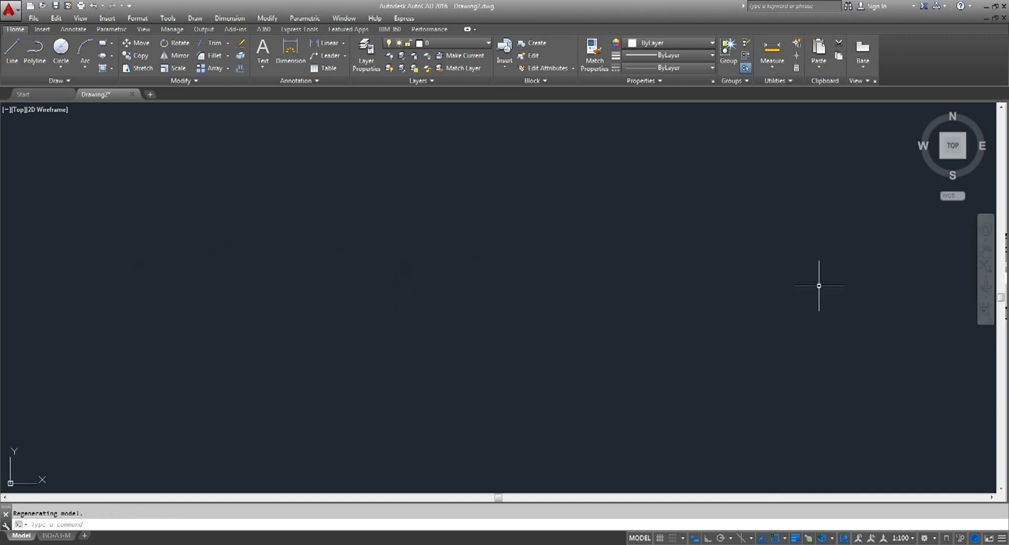
pyautogui.click(68, 81)
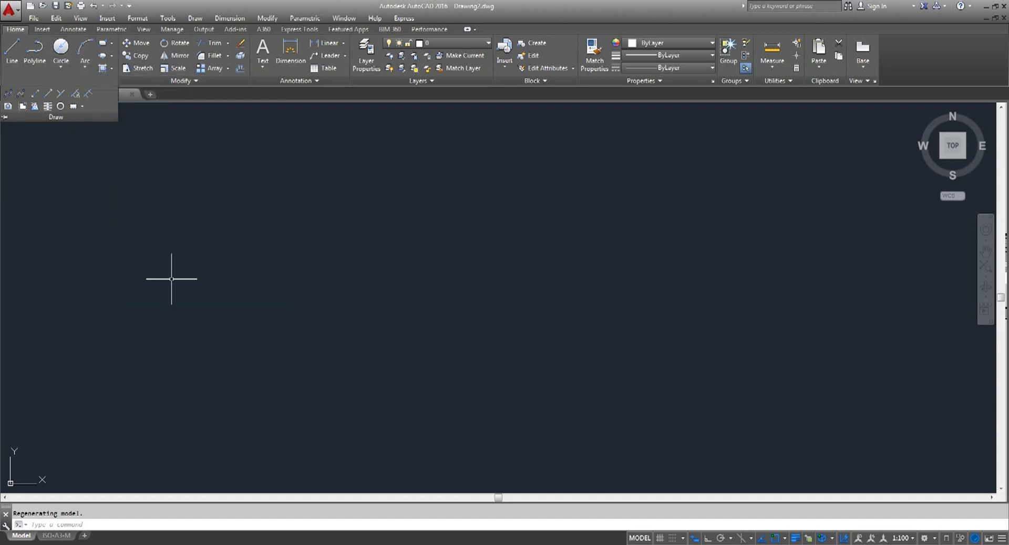
pyautogui.click(61, 64)
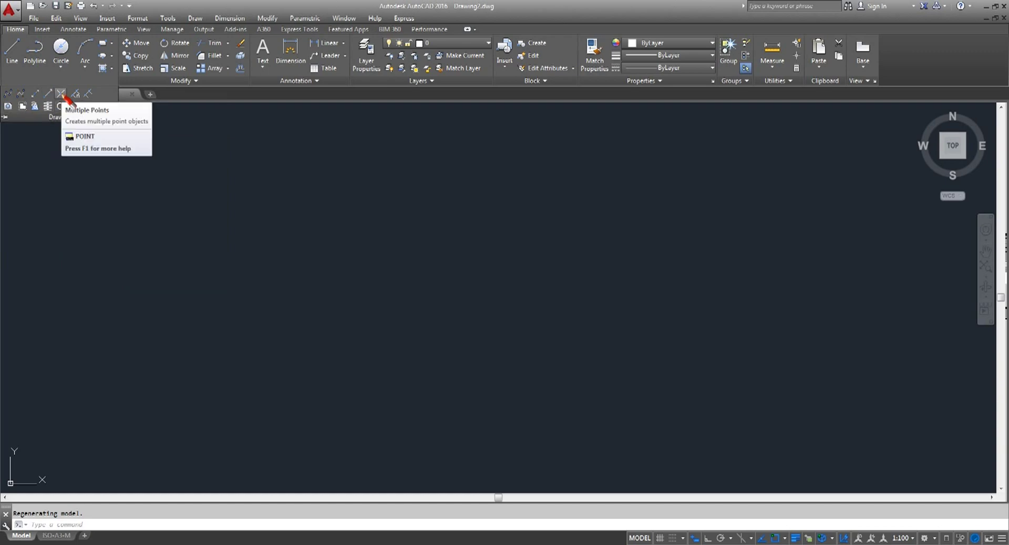
# Try the Multiple Points tool and the Draw menu's Point options, cancelling the first attempt.
pyautogui.click(61, 93)
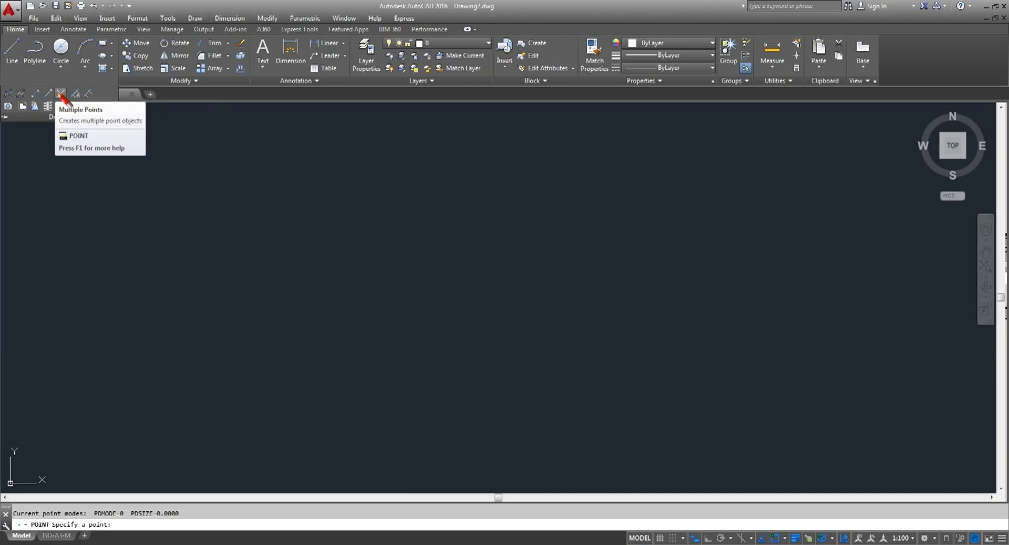
pyautogui.press('Escape')
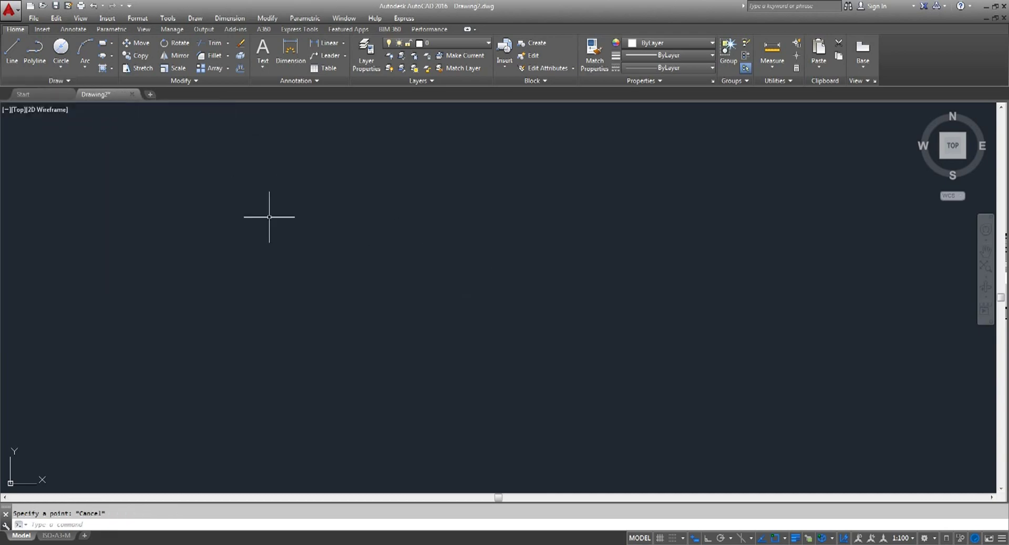
pyautogui.click(195, 17)
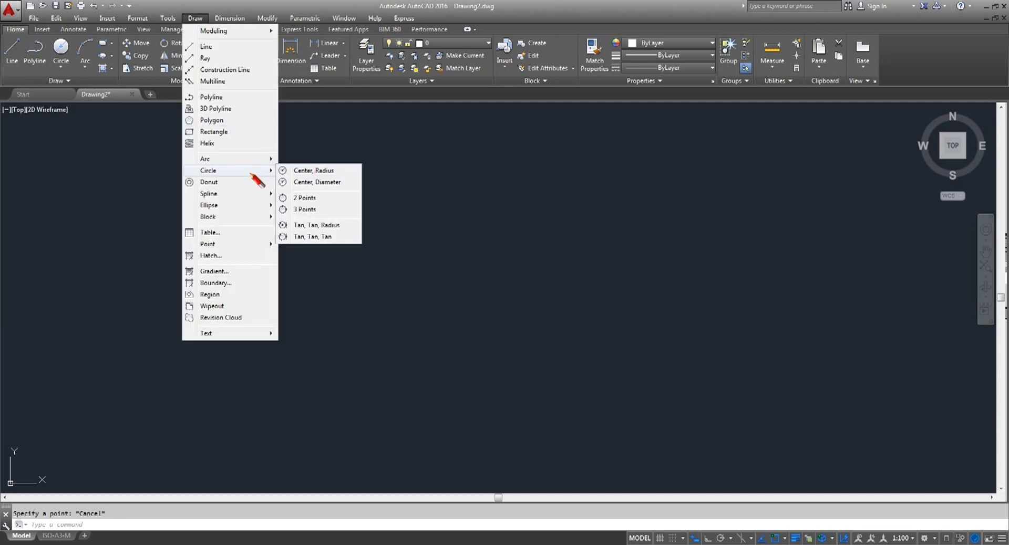
pyautogui.moveTo(228, 244)
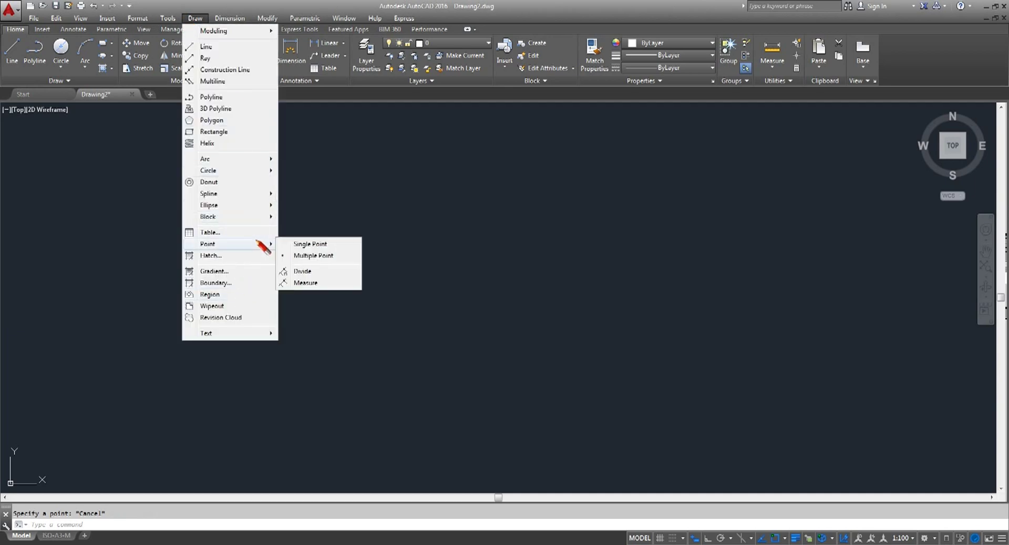
pyautogui.click(310, 244)
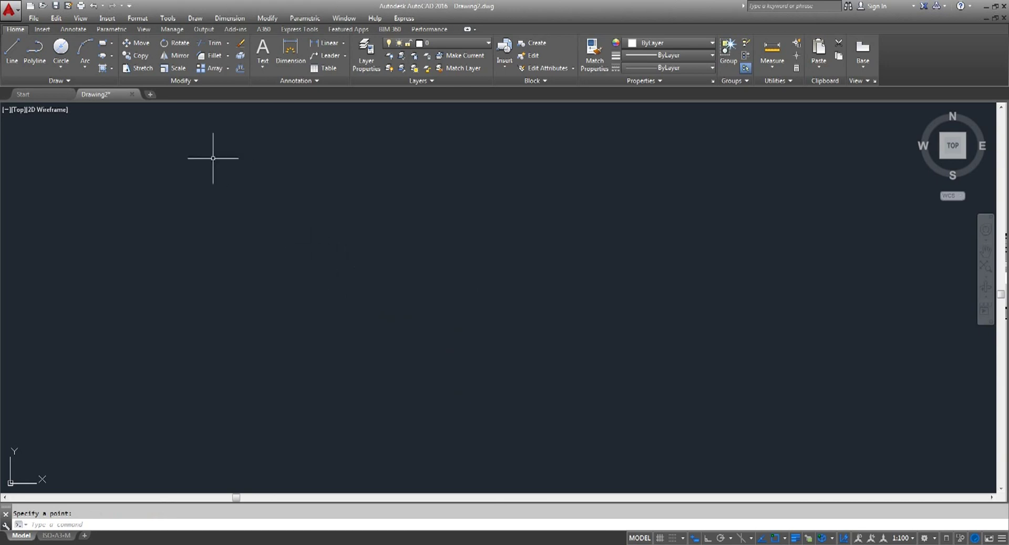
pyautogui.click(196, 22)
pyautogui.moveTo(207, 244)
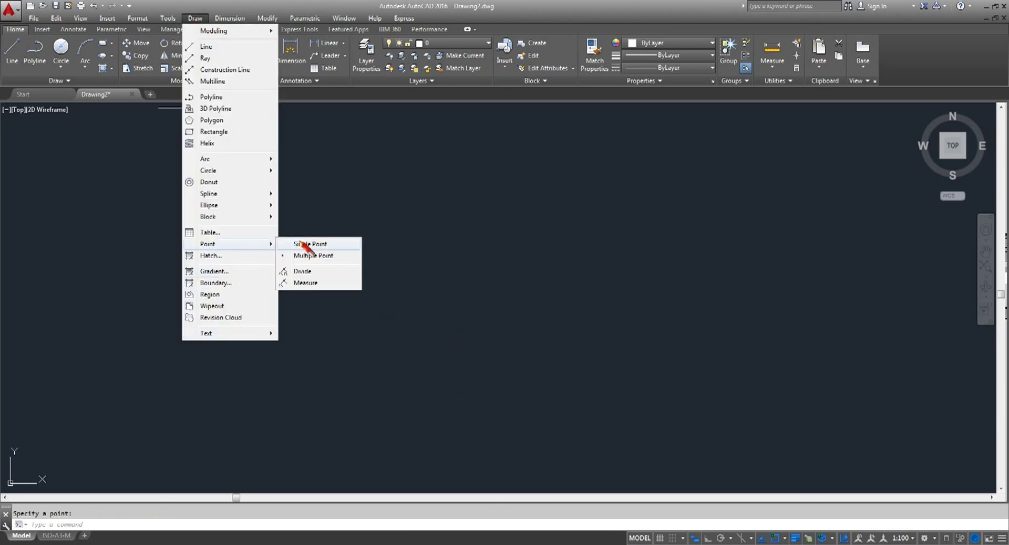
# Scatter point markers across the canvas with Draw > Point > Multiple Point.
pyautogui.click(303, 244)
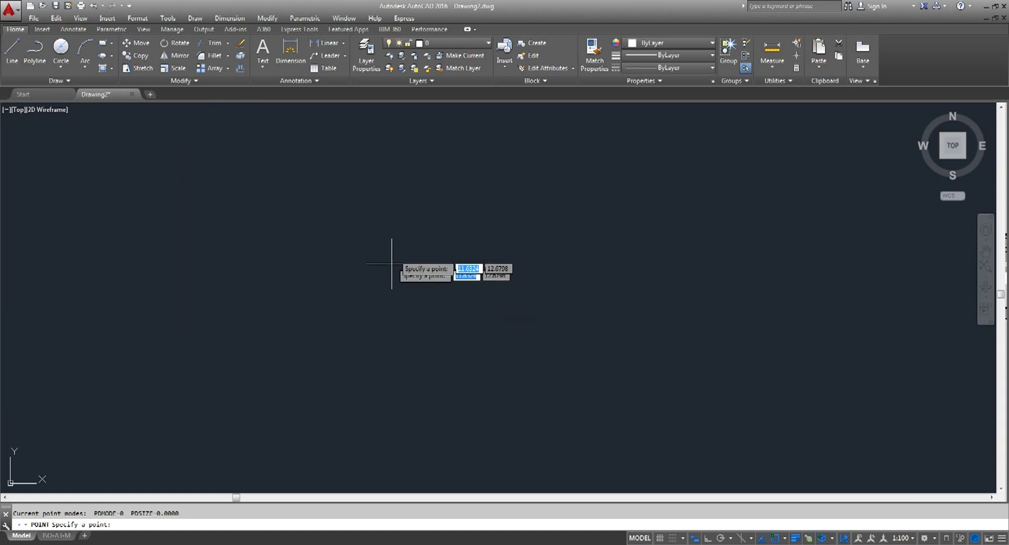
pyautogui.click(399, 223)
pyautogui.click(346, 223)
pyautogui.click(234, 272)
pyautogui.click(301, 353)
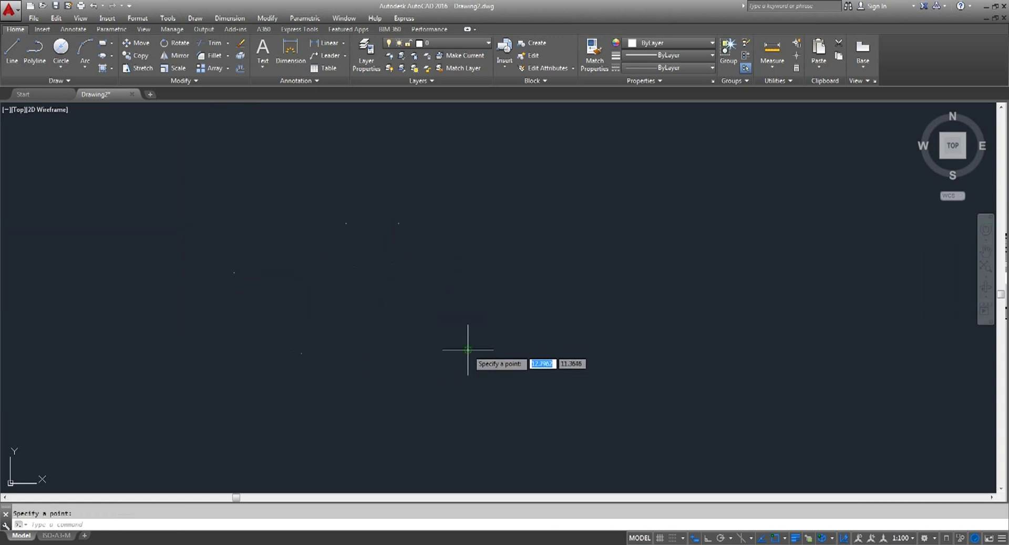
pyautogui.click(467, 349)
pyautogui.click(488, 238)
pyautogui.click(441, 162)
pyautogui.click(268, 181)
pyautogui.click(287, 248)
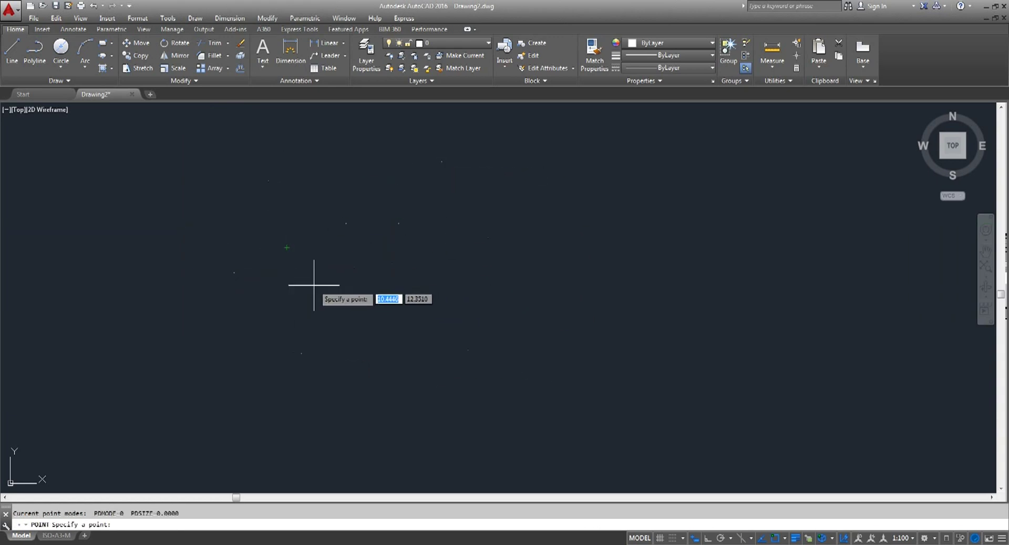
pyautogui.press('Escape')
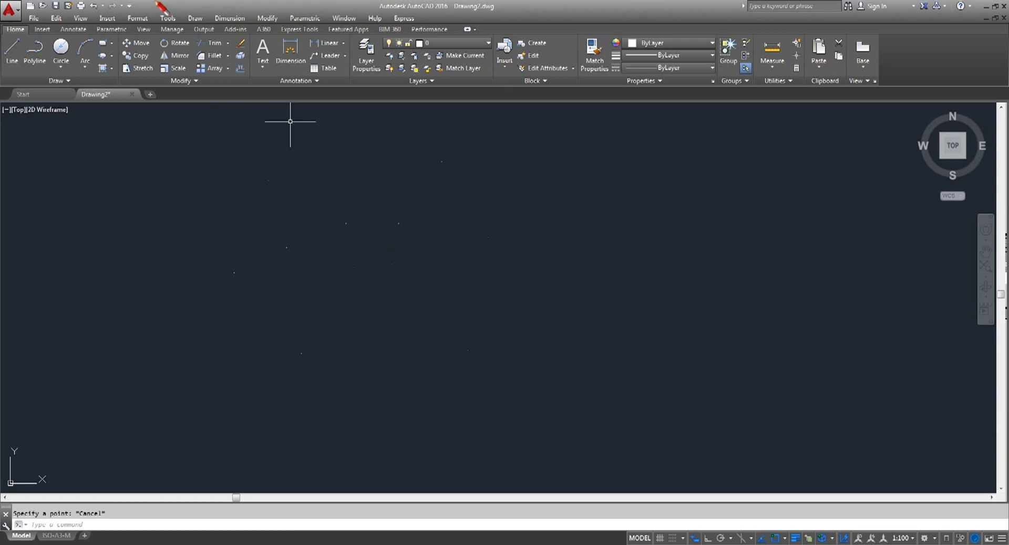
# Set the point style to the X-in-square marker through Format > Point Style.
pyautogui.click(138, 18)
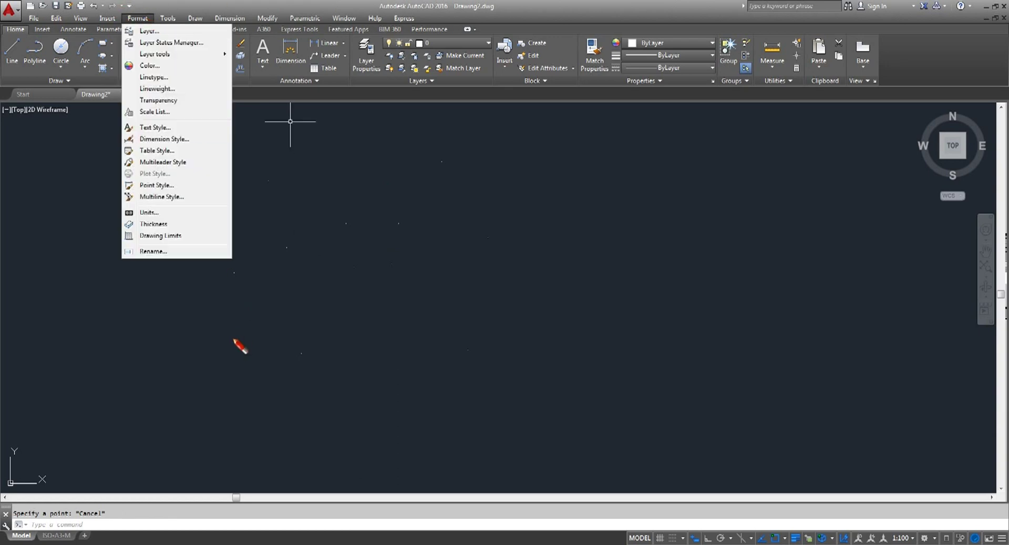
pyautogui.click(167, 185)
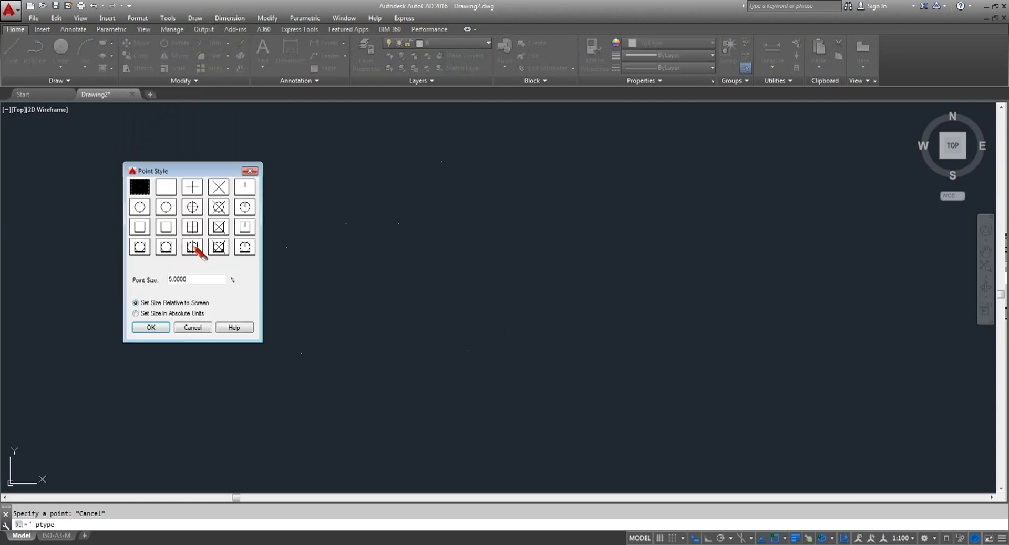
pyautogui.click(218, 247)
pyautogui.click(152, 327)
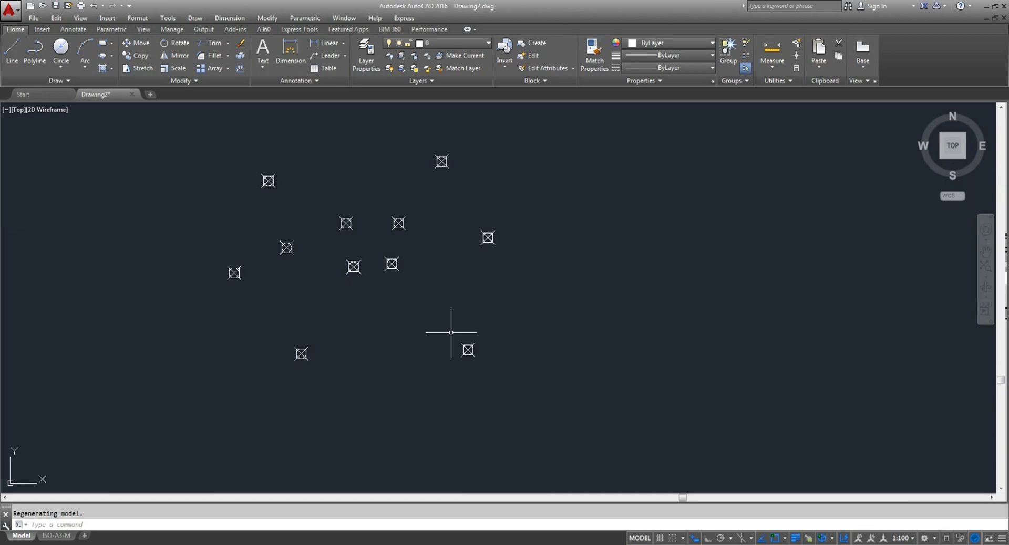
# Crossing-select all 11 point markers and delete them.
pyautogui.click(599, 139)
pyautogui.click(189, 421)
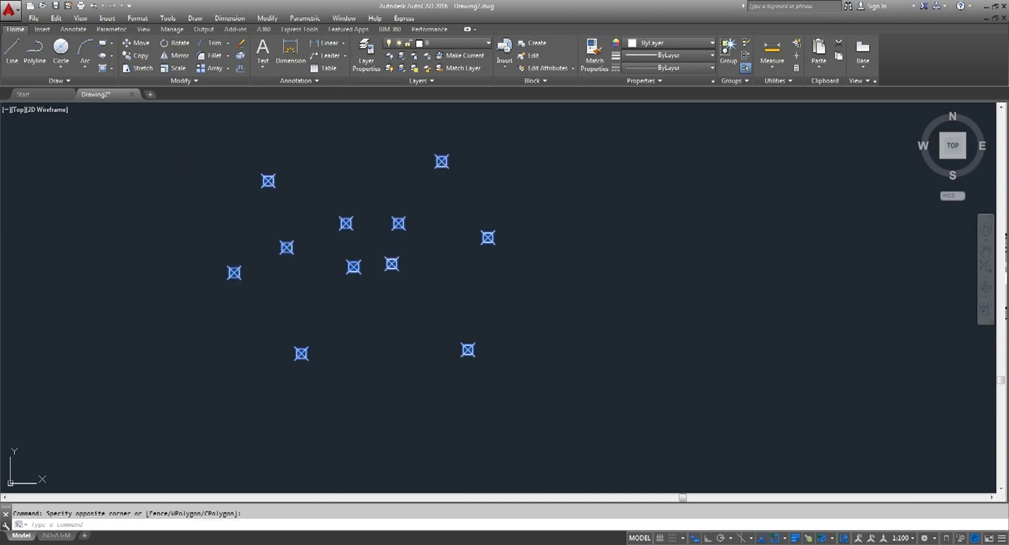
pyautogui.press('Delete')
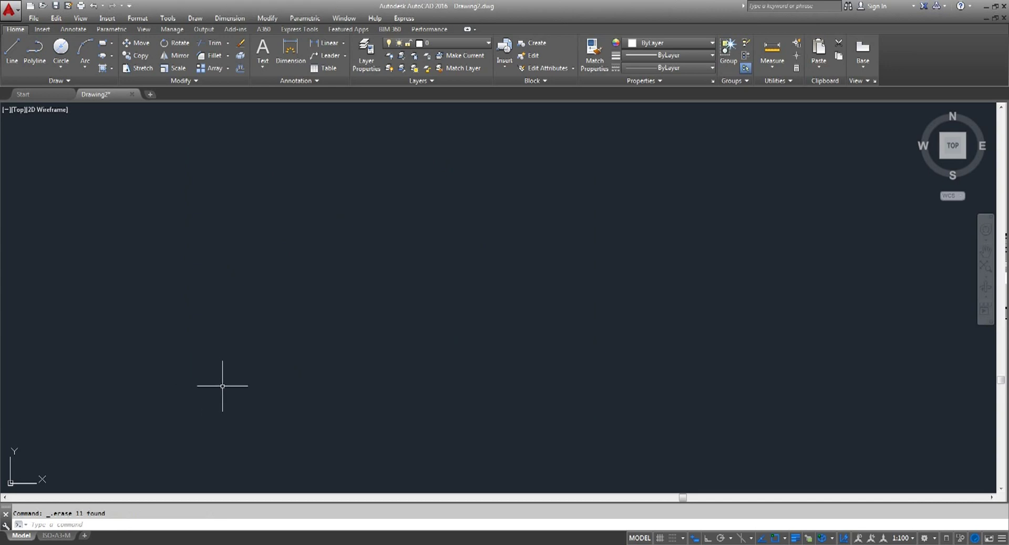
pyautogui.click(111, 68)
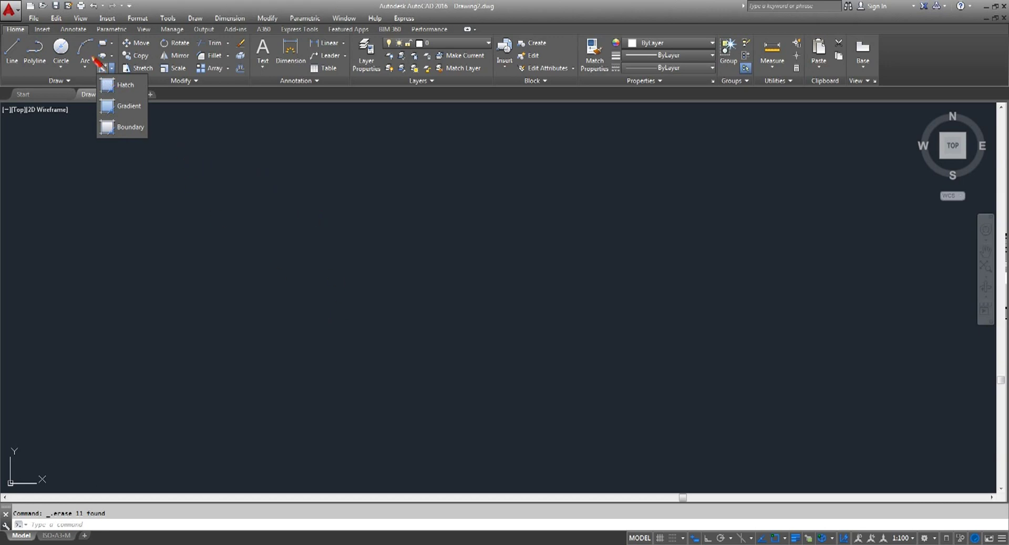
# Draw the first rectangle and shift the view left.
pyautogui.click(104, 43)
pyautogui.click(346, 294)
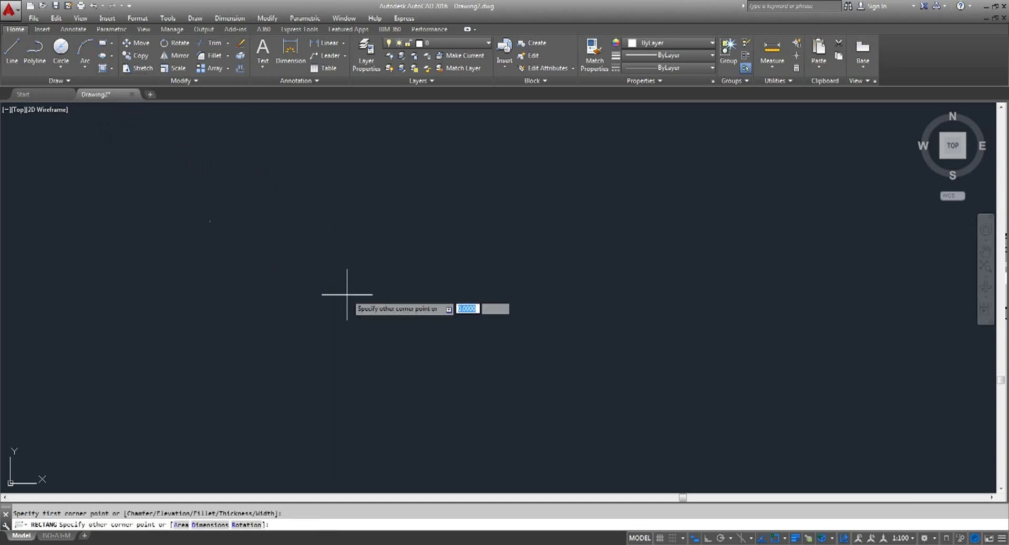
pyautogui.click(452, 403)
pyautogui.moveTo(542, 333); pyautogui.dragTo(395, 323, button='middle')
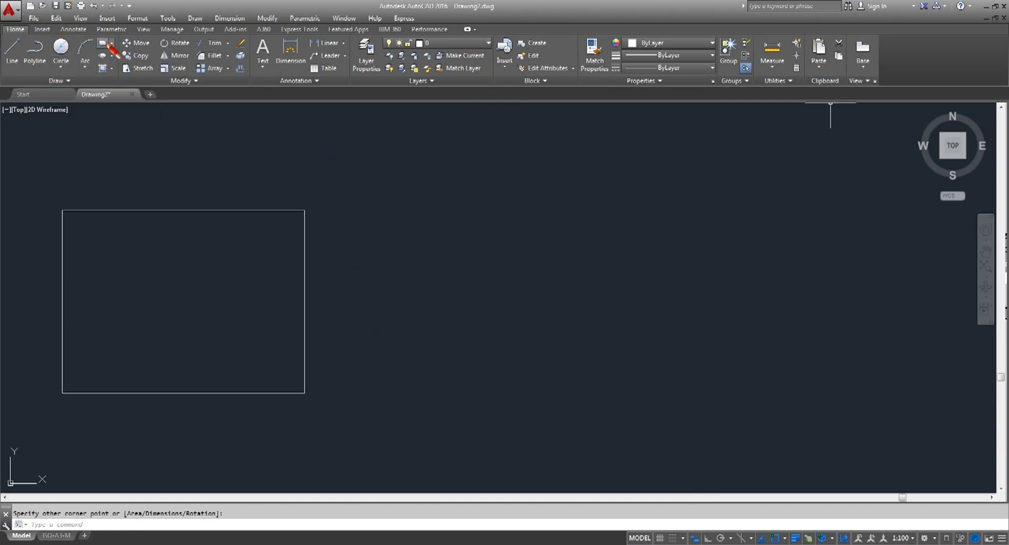
# Draw a second, larger rectangle beside it and centre both in view.
pyautogui.click(103, 68)
pyautogui.click(519, 187)
pyautogui.click(853, 424)
pyautogui.scroll(-4, 496, 235)
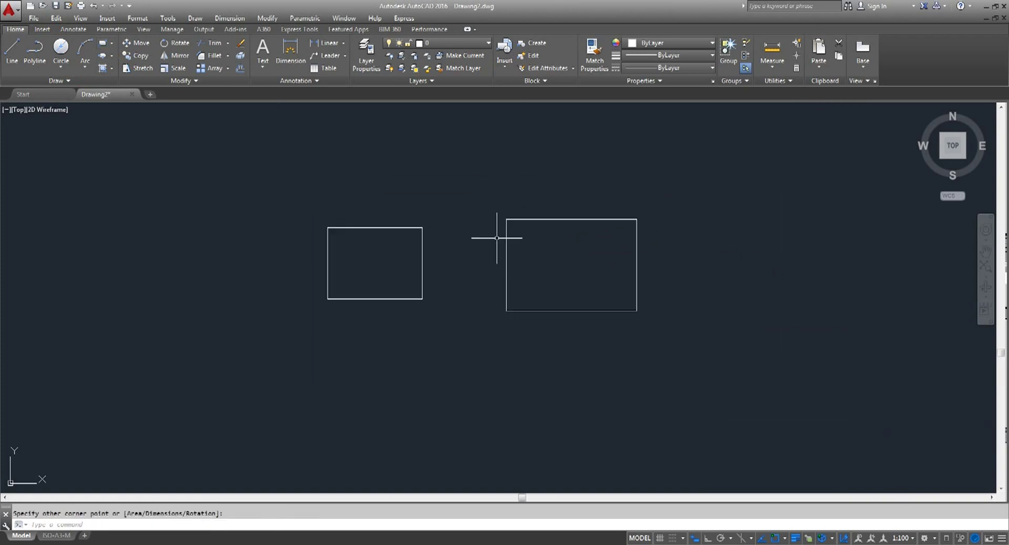
pyautogui.scroll(2, 452, 254)
pyautogui.moveTo(443, 254); pyautogui.dragTo(389, 275, button='middle')
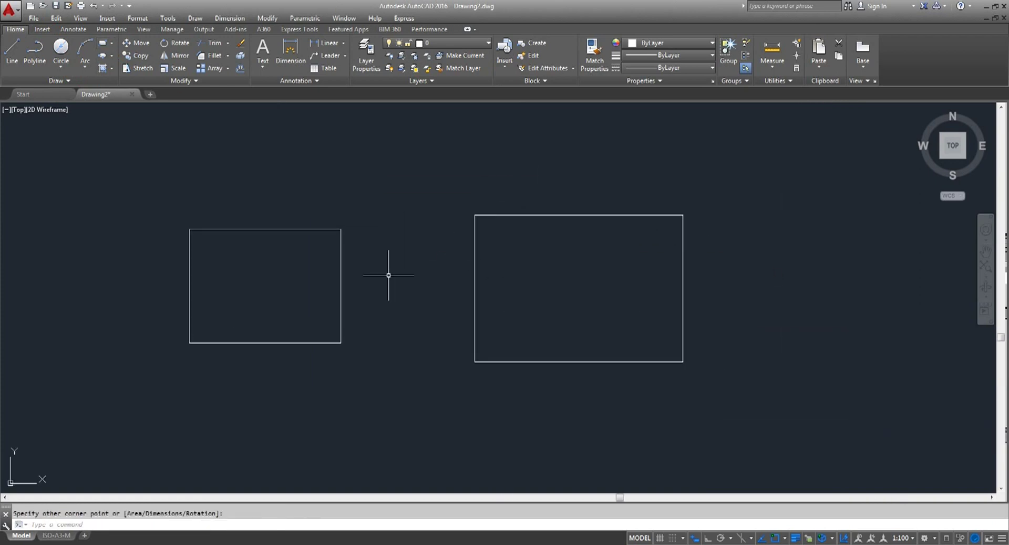
pyautogui.click(103, 68)
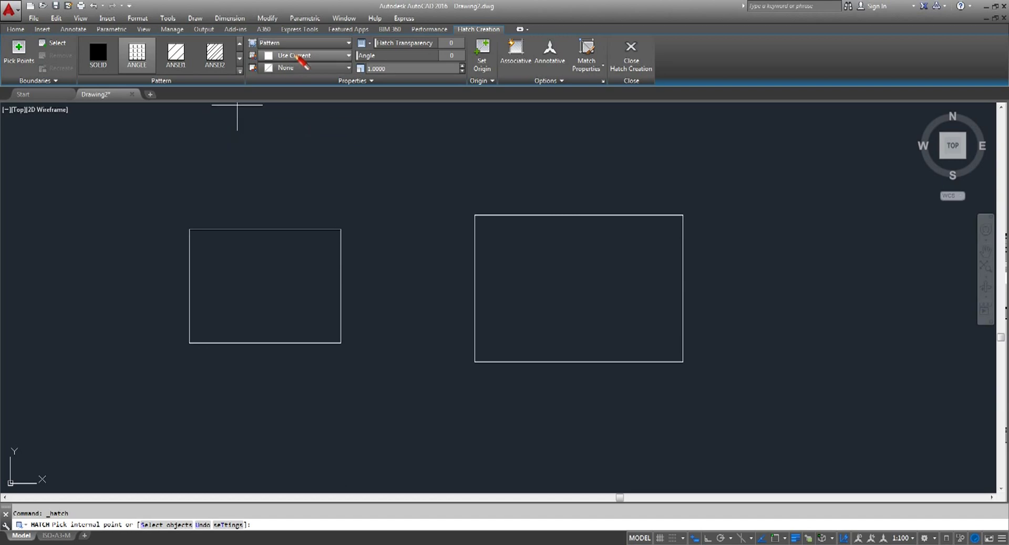
# Keep Pattern as the hatch type and step through the pattern gallery rows.
pyautogui.click(349, 43)
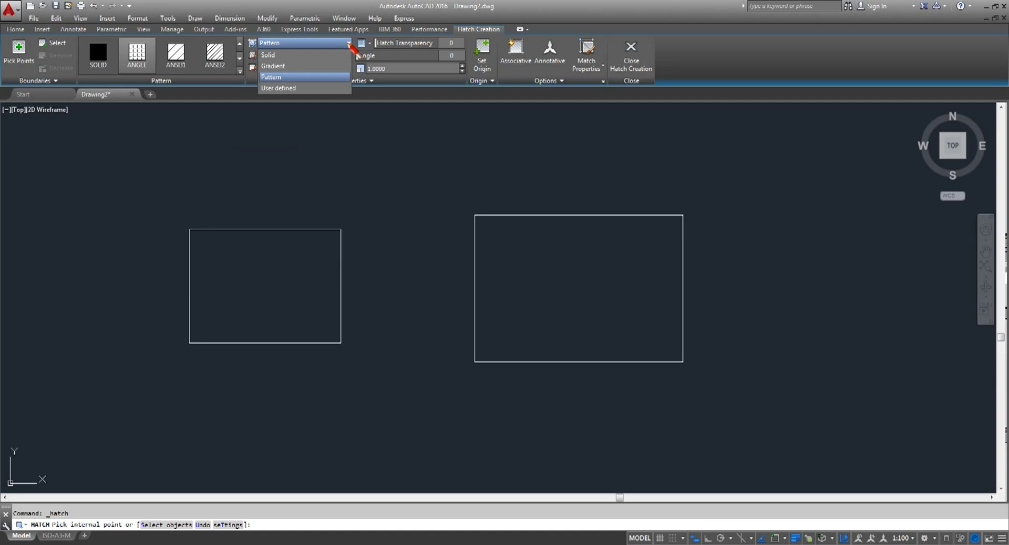
pyautogui.click(322, 78)
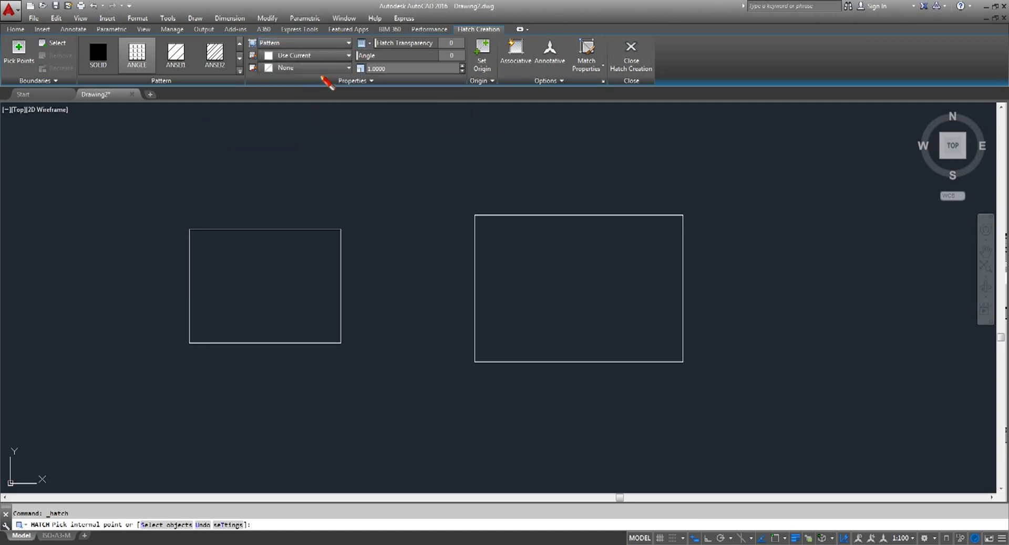
pyautogui.click(240, 59)
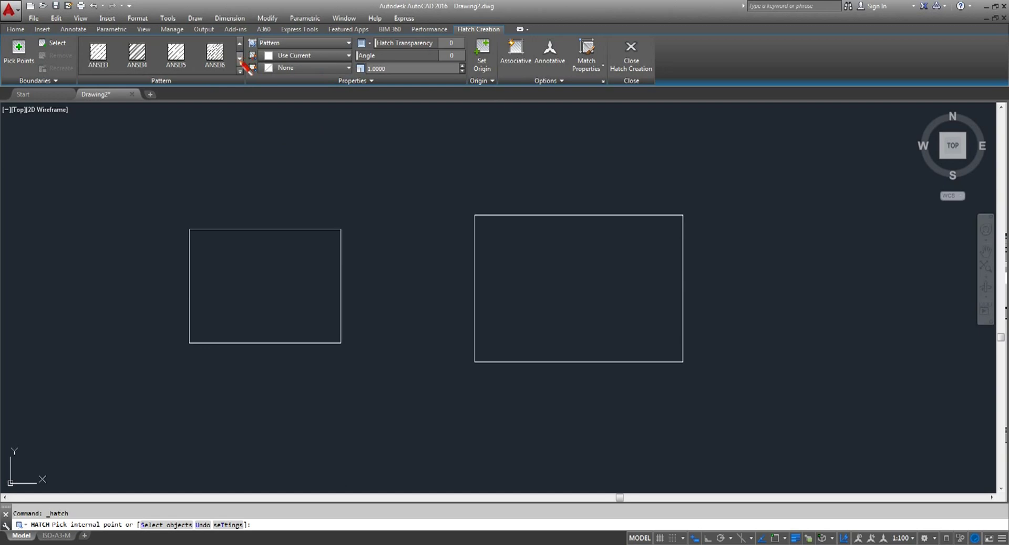
pyautogui.click(239, 44)
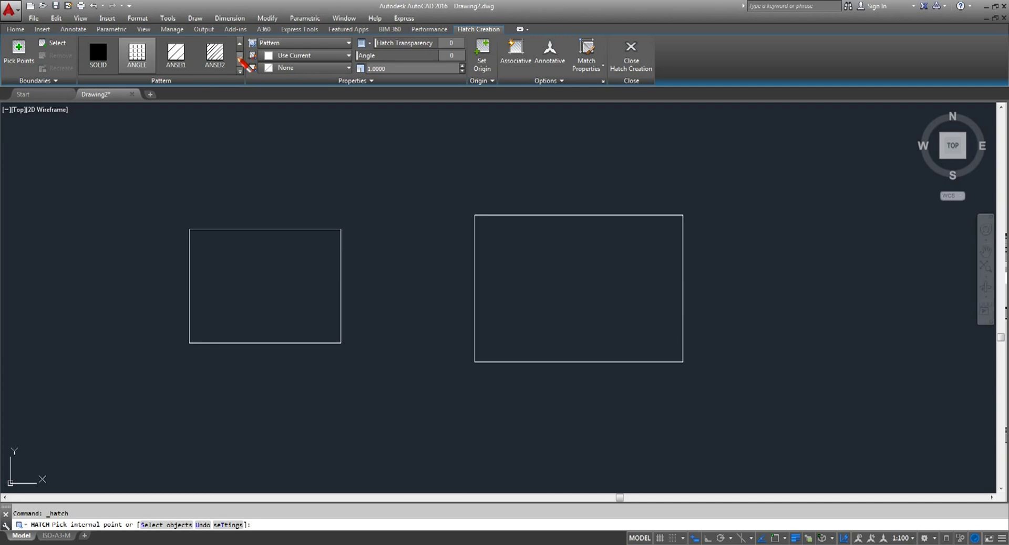
pyautogui.click(240, 59)
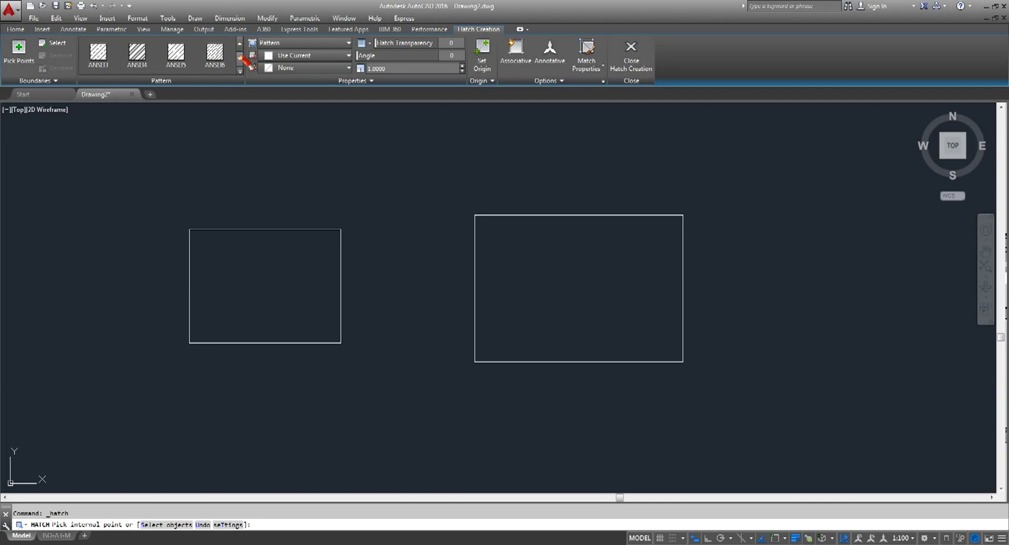
pyautogui.click(239, 45)
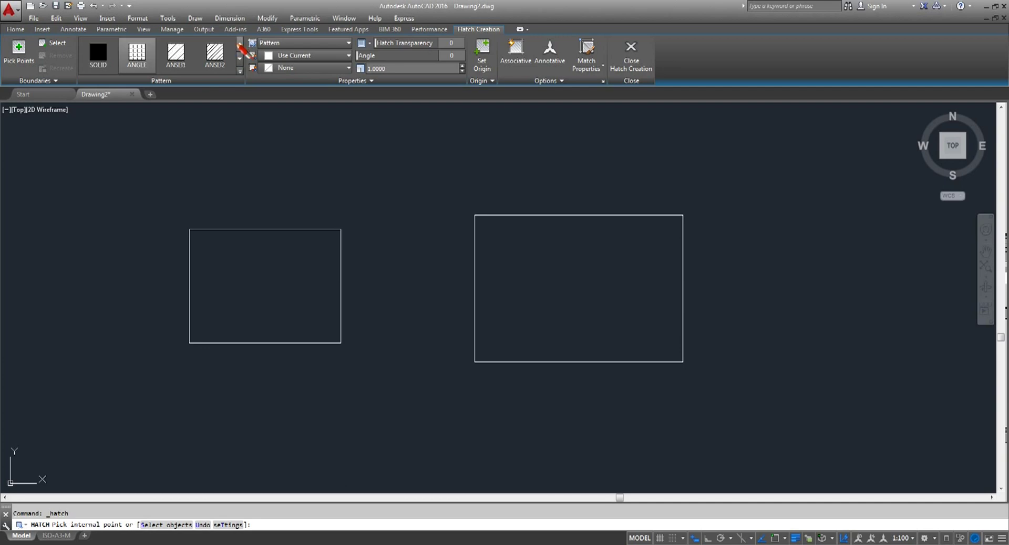
pyautogui.click(239, 58)
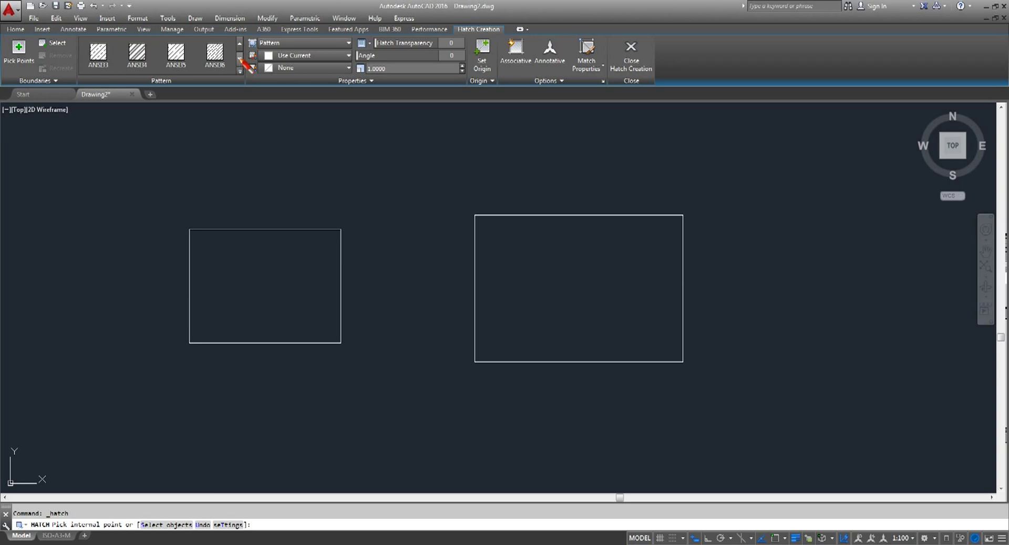
pyautogui.click(240, 59)
pyautogui.click(239, 59)
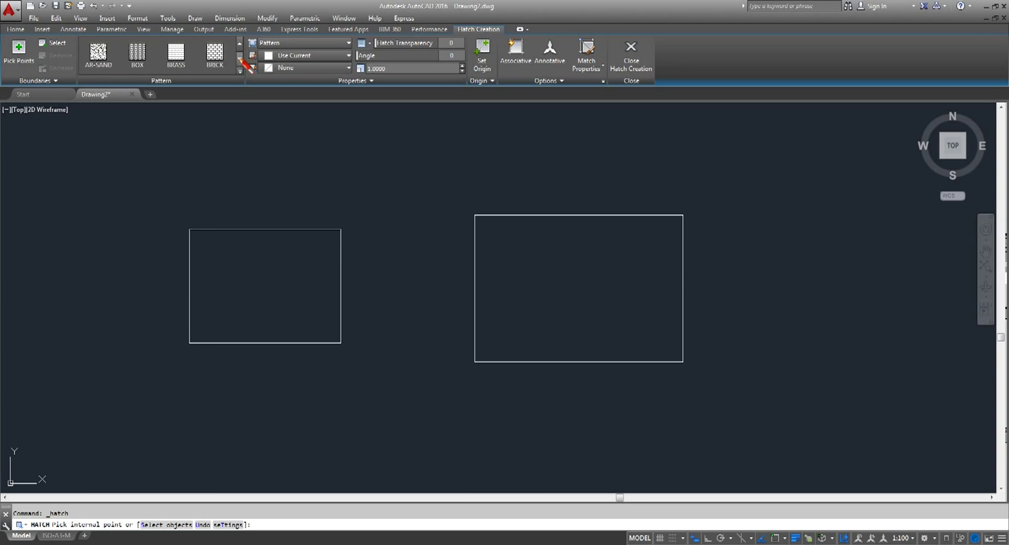
pyautogui.click(240, 59)
pyautogui.click(239, 59)
pyautogui.click(239, 59)
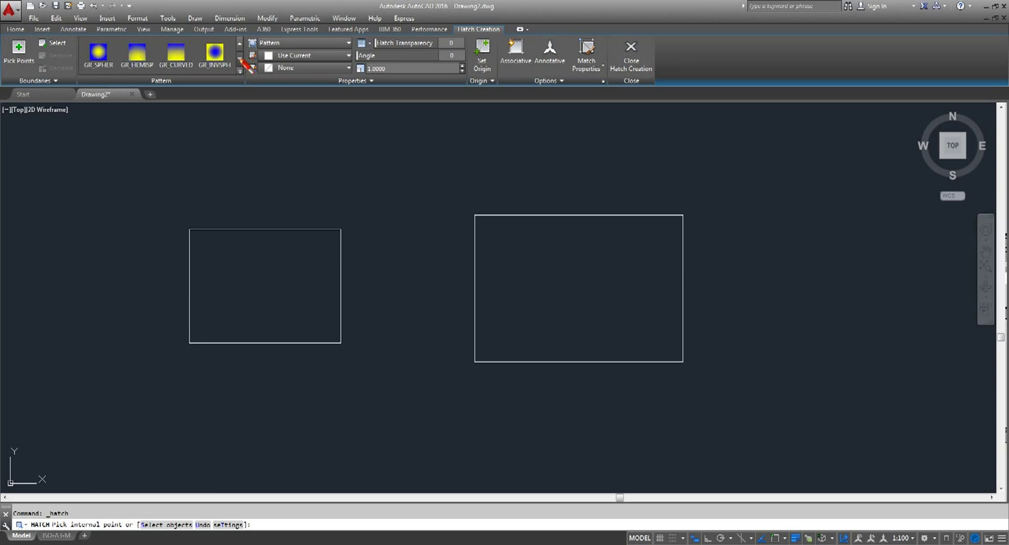
pyautogui.click(240, 59)
pyautogui.click(239, 59)
pyautogui.click(240, 59)
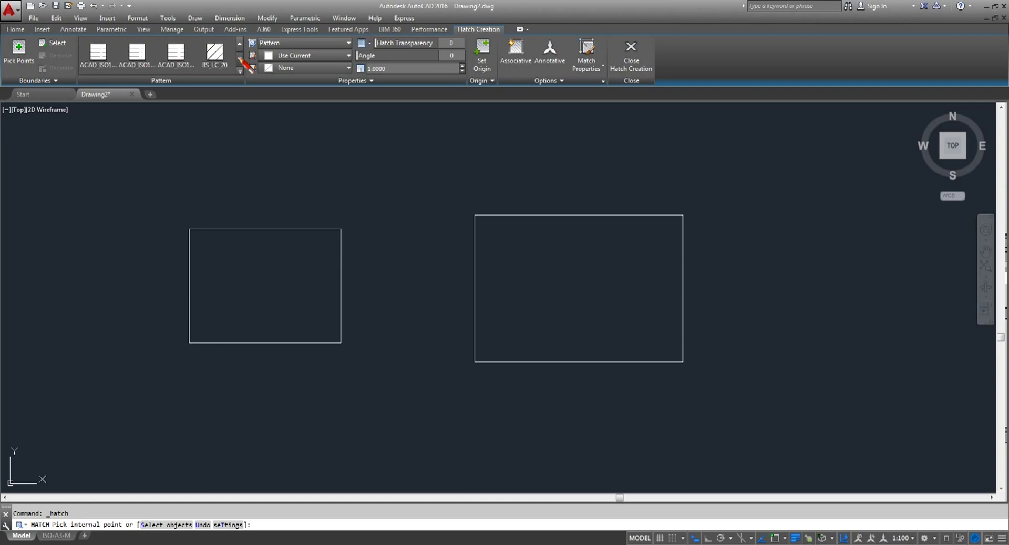
pyautogui.click(239, 59)
pyautogui.click(239, 59)
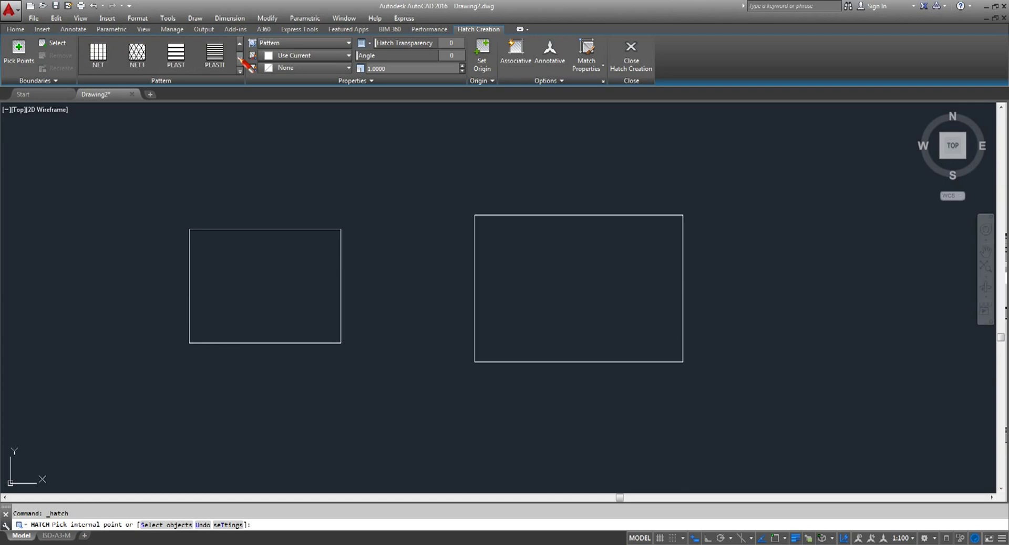
pyautogui.click(240, 59)
pyautogui.click(239, 59)
pyautogui.click(240, 59)
pyautogui.click(239, 59)
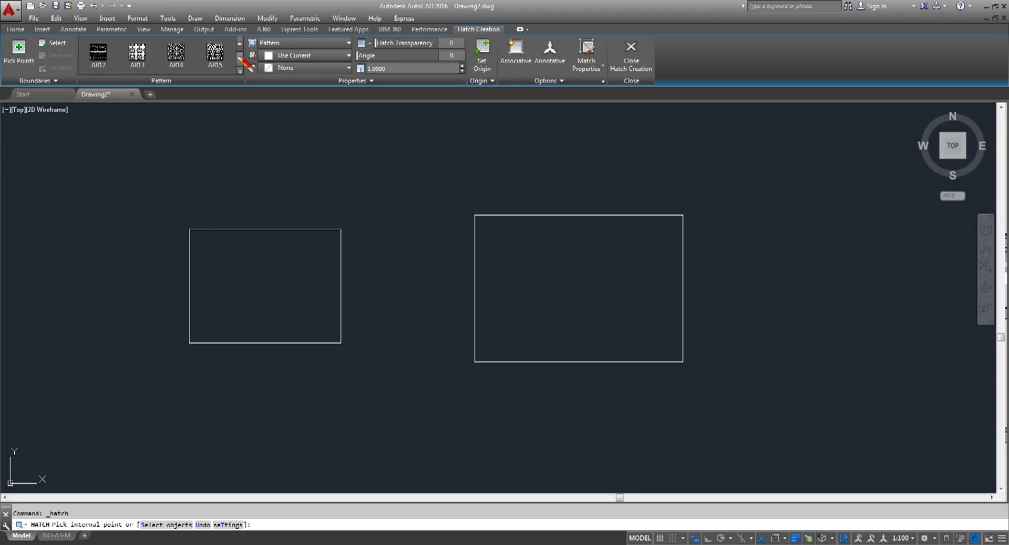
pyautogui.click(239, 59)
pyautogui.click(240, 59)
pyautogui.click(239, 59)
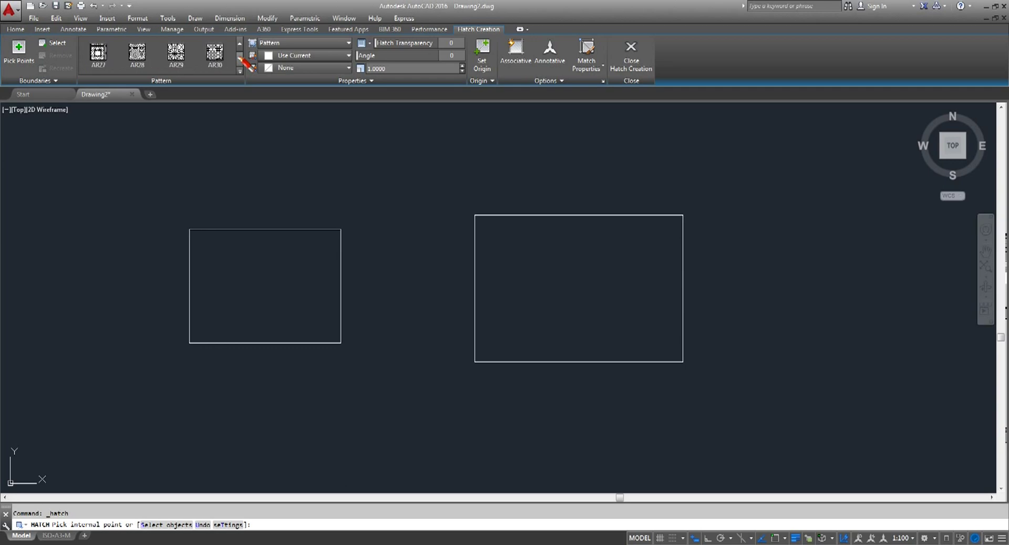
pyautogui.click(239, 59)
pyautogui.click(240, 59)
pyautogui.click(240, 59)
pyautogui.click(239, 59)
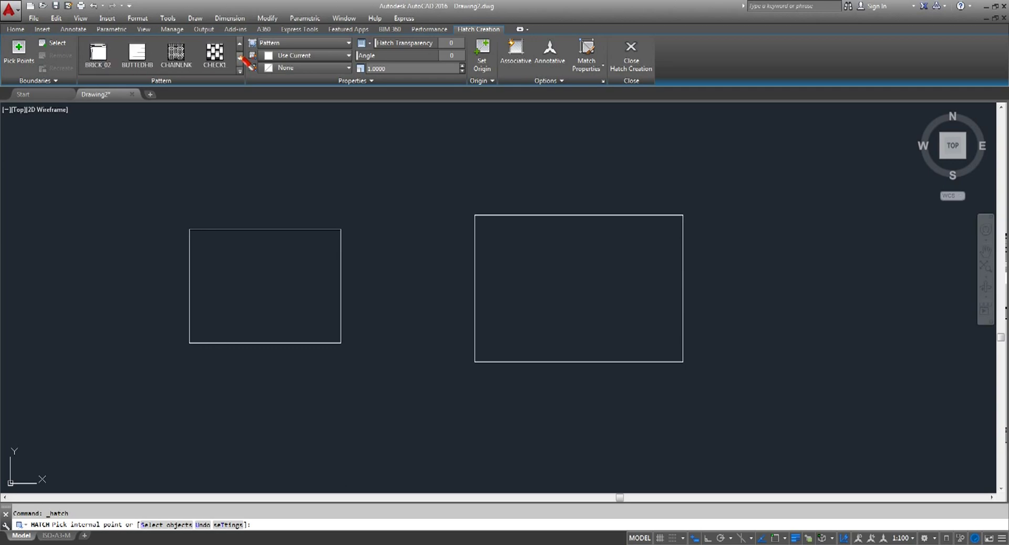
pyautogui.click(240, 59)
pyautogui.click(240, 59)
pyautogui.click(240, 59)
pyautogui.click(240, 59)
pyautogui.click(239, 59)
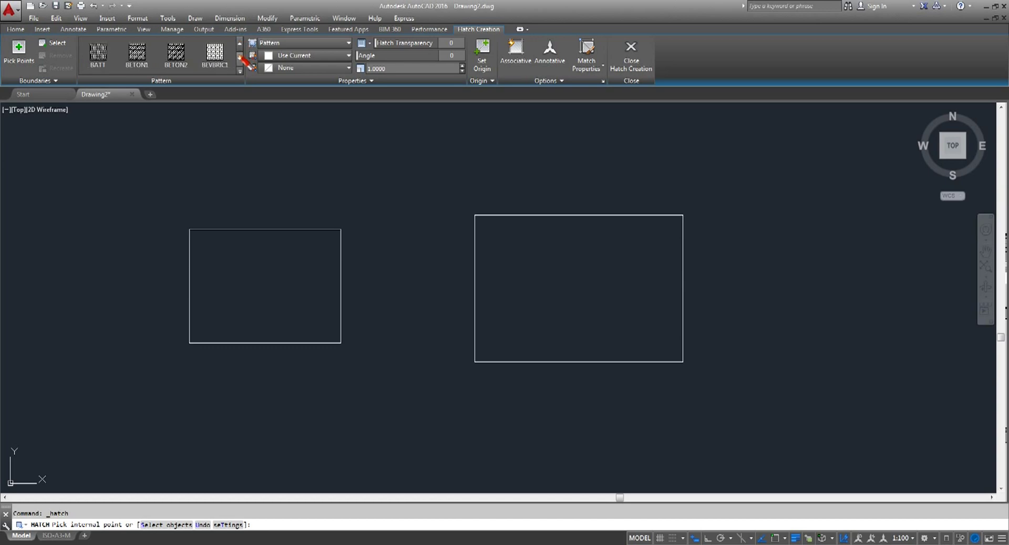
# Expand the full hatch pattern gallery and pick ANSI32.
pyautogui.click(240, 70)
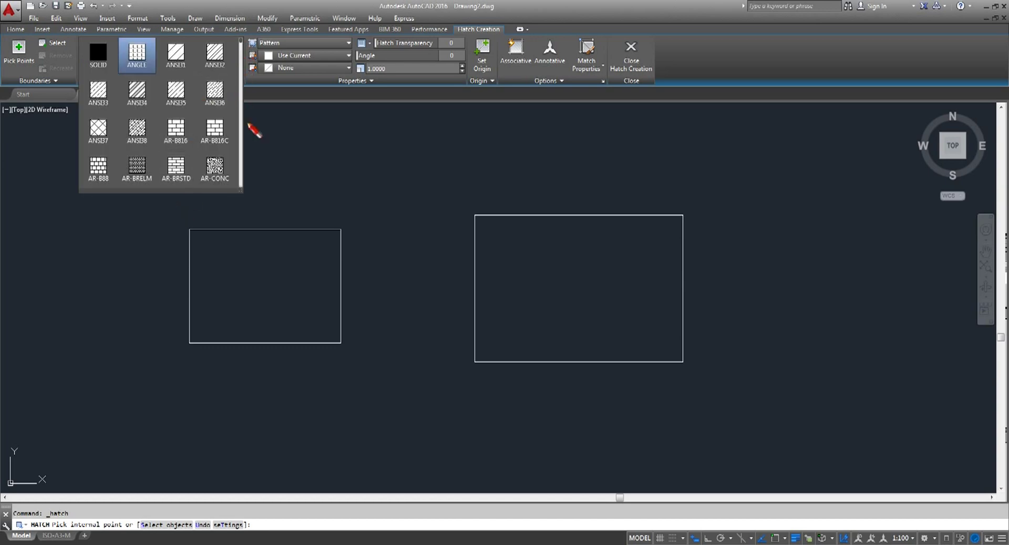
pyautogui.click(307, 176)
pyautogui.click(281, 158)
pyautogui.click(215, 53)
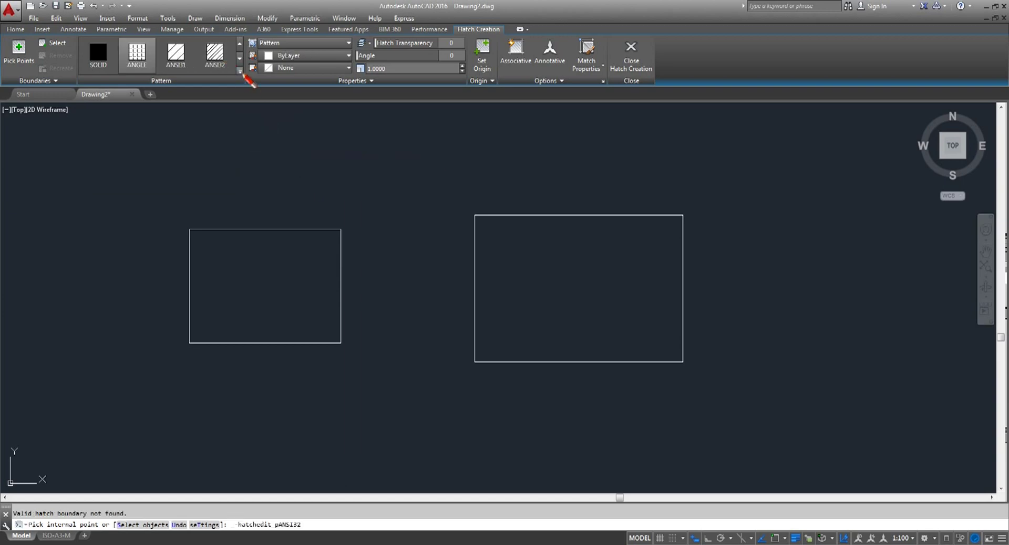
# Reopen the full pattern gallery and scroll through all available patterns.
pyautogui.click(240, 71)
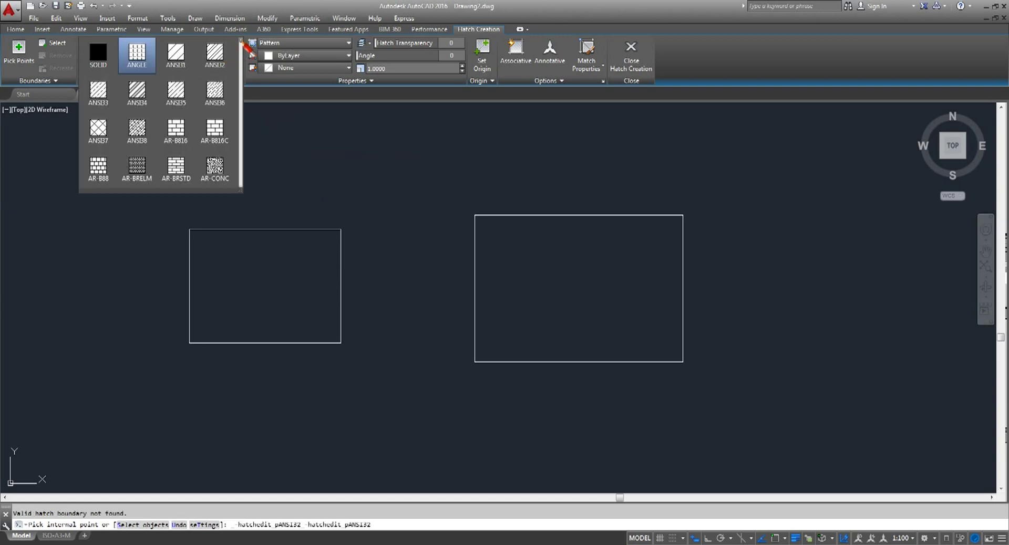
pyautogui.scroll(-3, 242, 79)
pyautogui.scroll(-3, 240, 132)
pyautogui.scroll(-3, 240, 131)
pyautogui.scroll(-3, 241, 134)
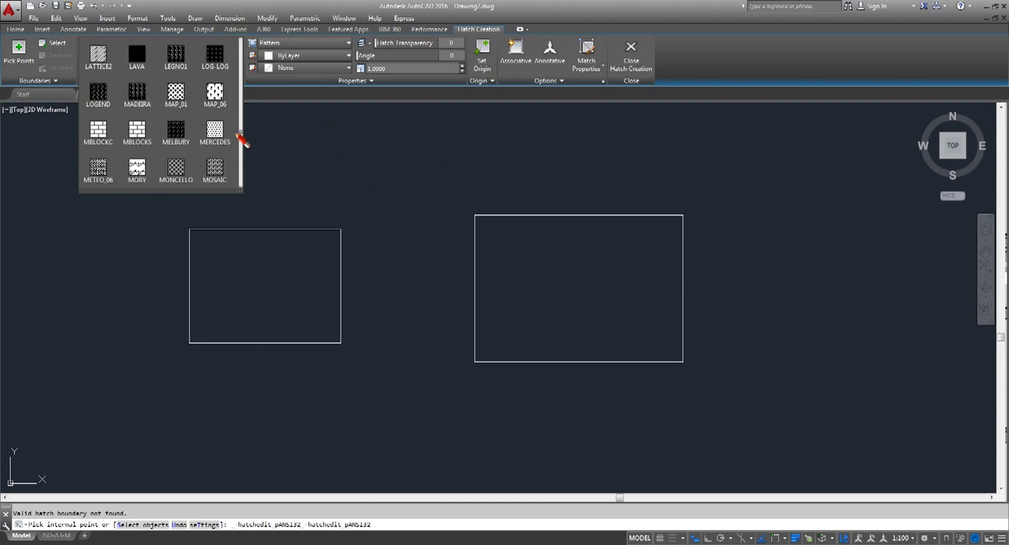
pyautogui.scroll(3, 240, 136)
pyautogui.scroll(3, 240, 136)
pyautogui.scroll(3, 241, 48)
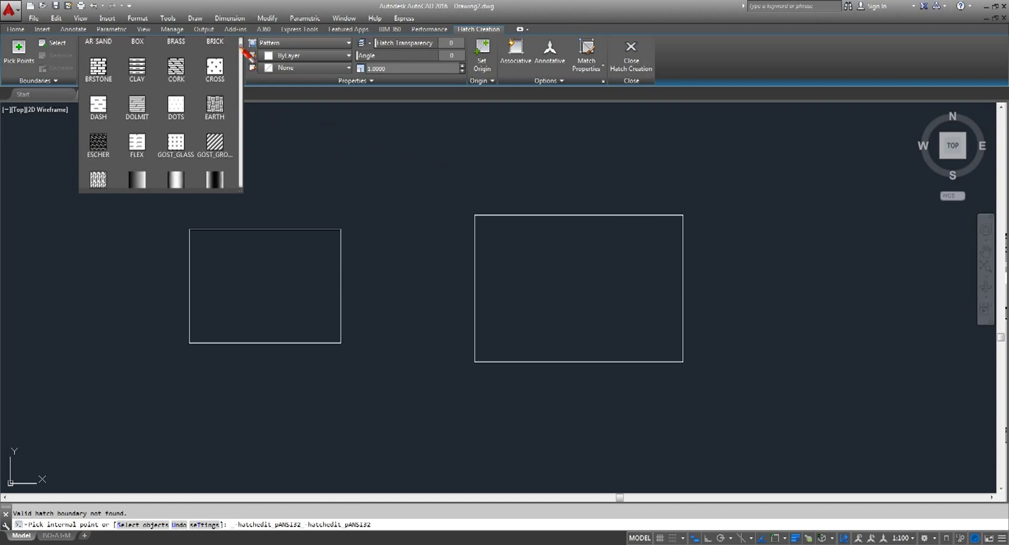
pyautogui.scroll(3, 242, 47)
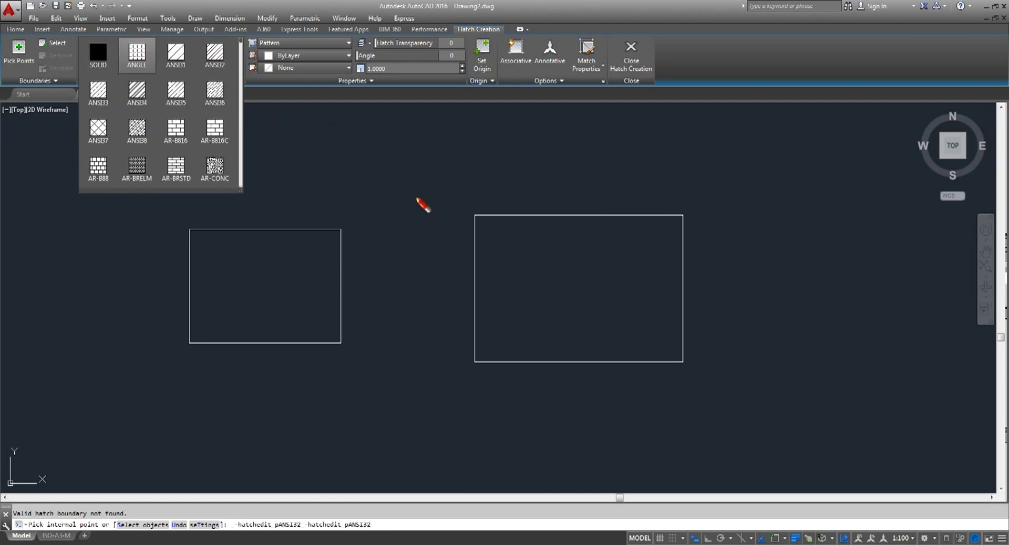
# Apply the ANSI31 hatch at scale 0.2 inside the left rectangle and commit it.
pyautogui.click(178, 52)
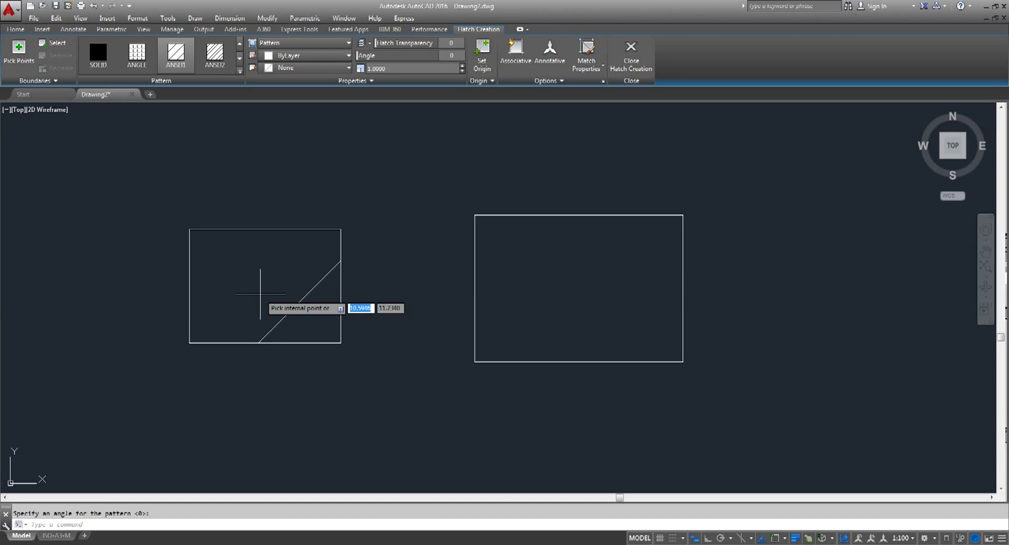
pyautogui.click(415, 67)
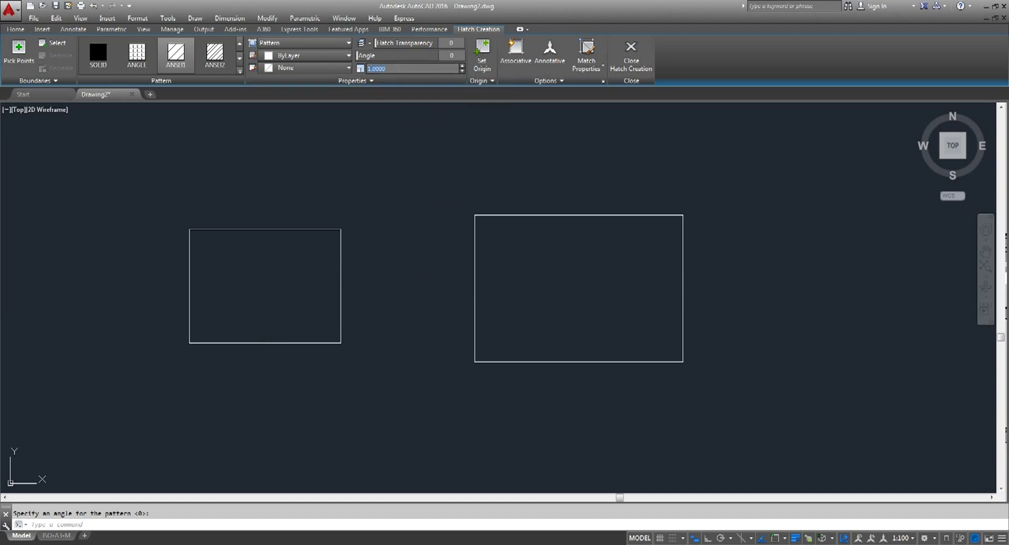
pyautogui.write('.2')
pyautogui.press('Return')
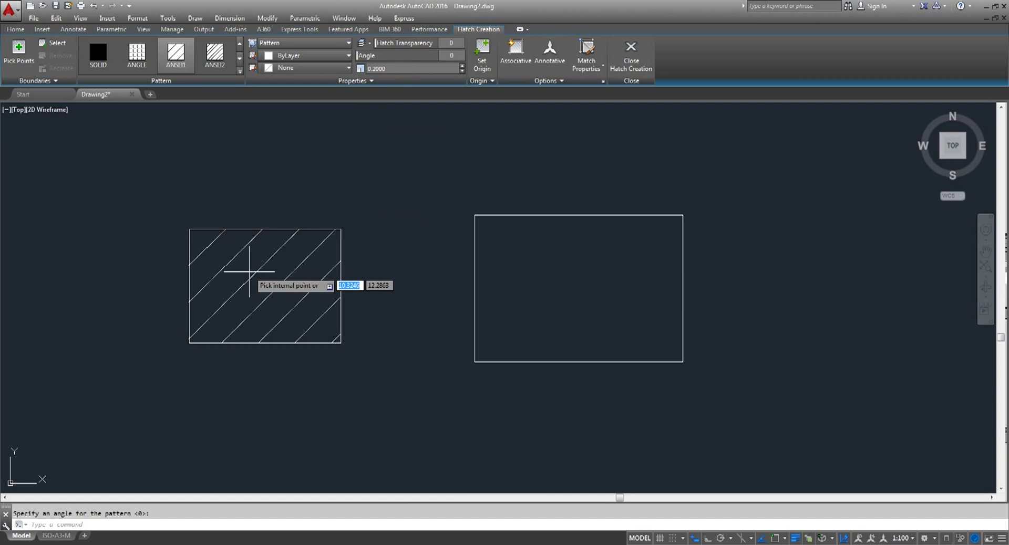
pyautogui.click(249, 272)
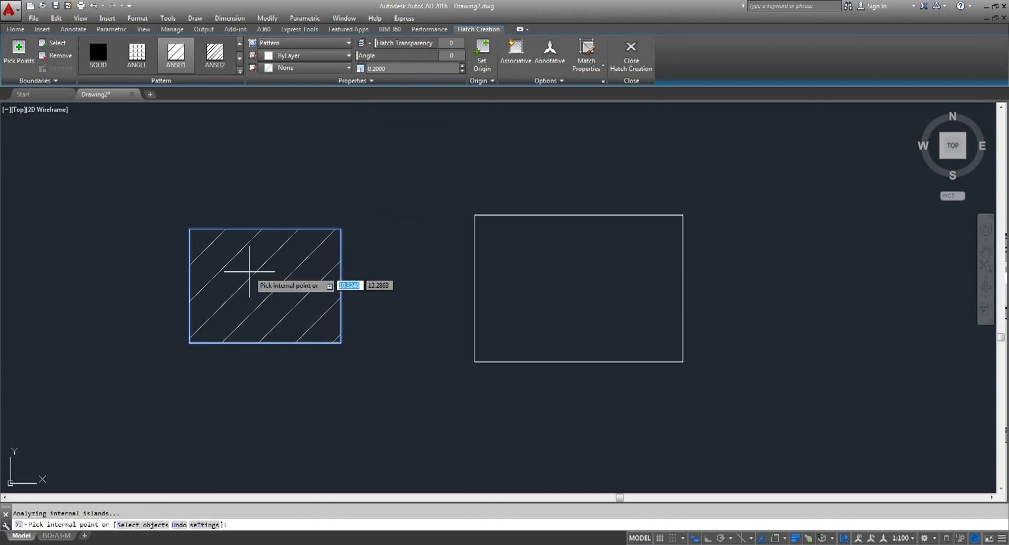
pyautogui.rightClick(377, 309)
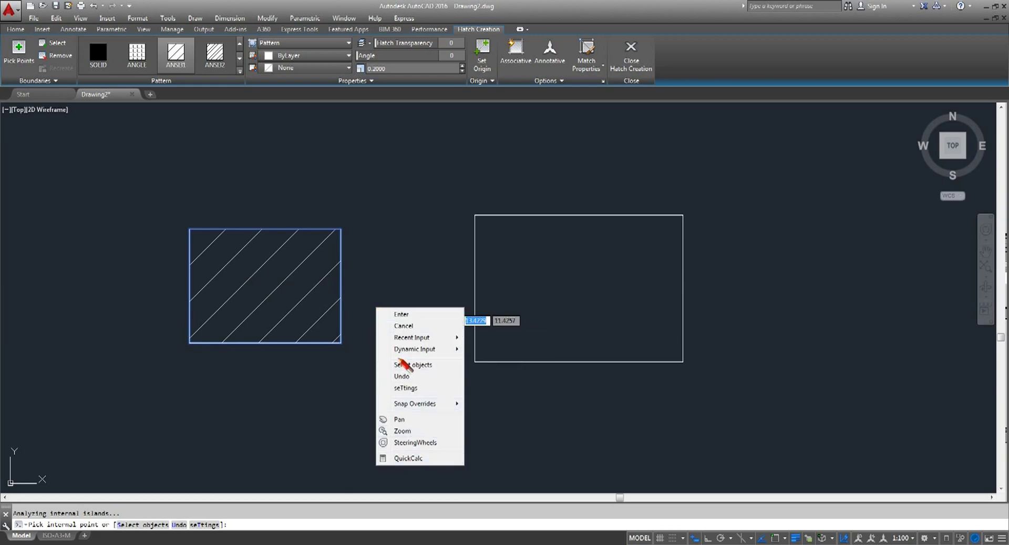
pyautogui.click(408, 314)
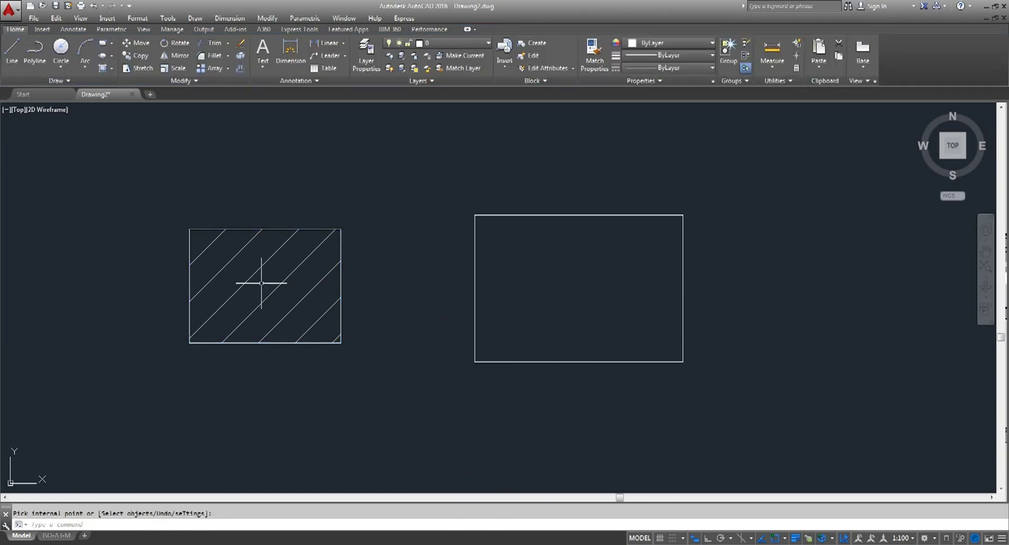
pyautogui.moveTo(275, 279); pyautogui.dragTo(243, 257, button='middle')
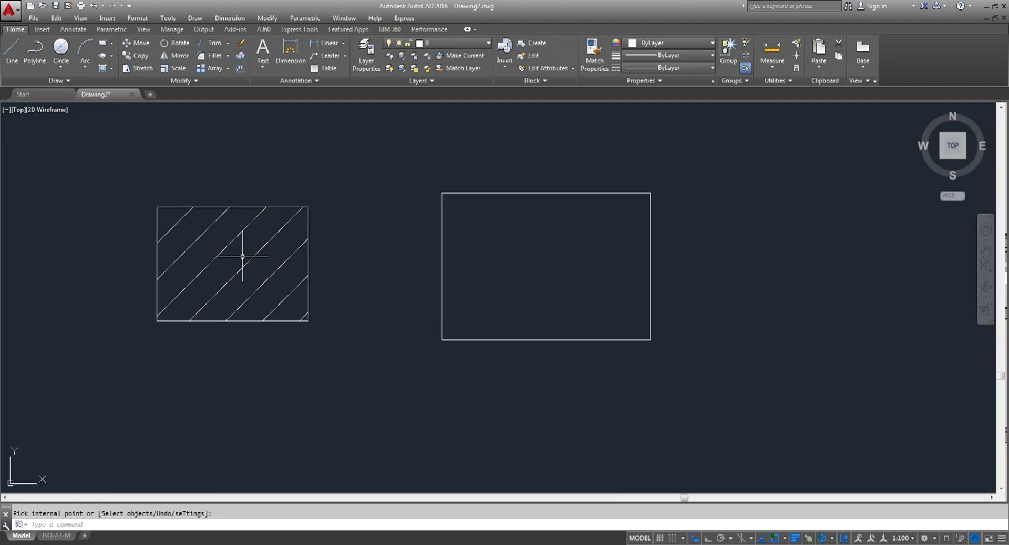
pyautogui.moveTo(345, 283); pyautogui.dragTo(275, 304, button='middle')
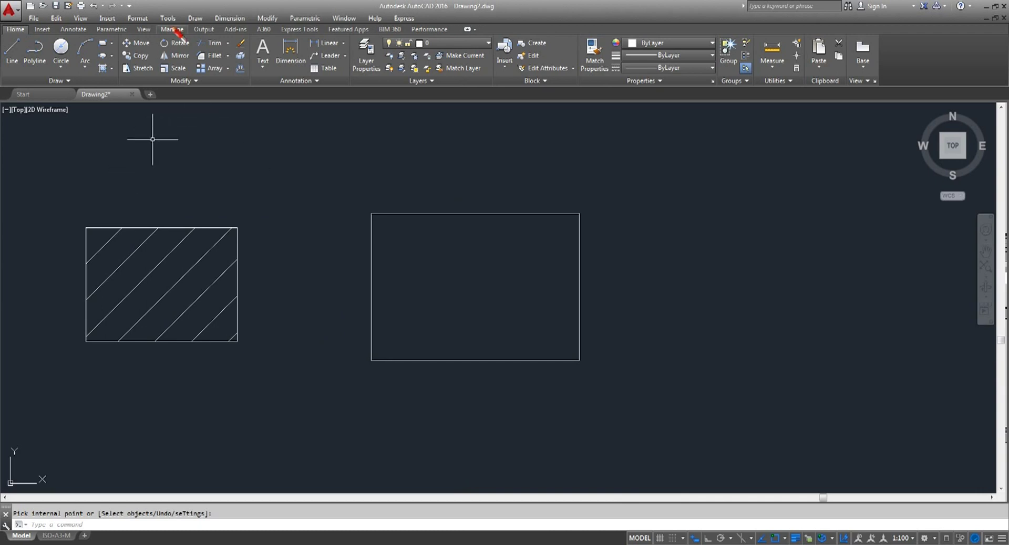
# Start a gradient fill, browse the expanded gradient gallery, then cancel.
pyautogui.click(112, 68)
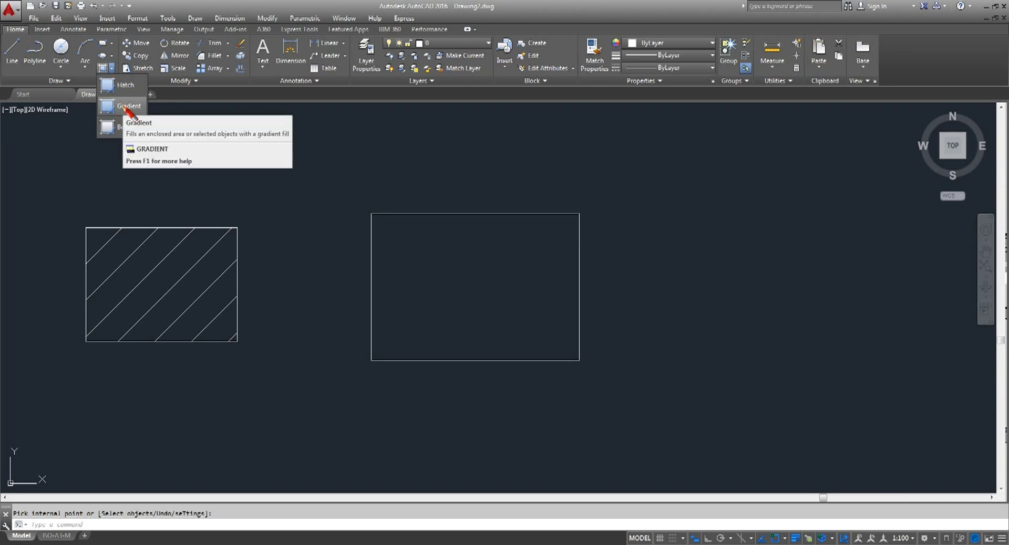
pyautogui.click(128, 107)
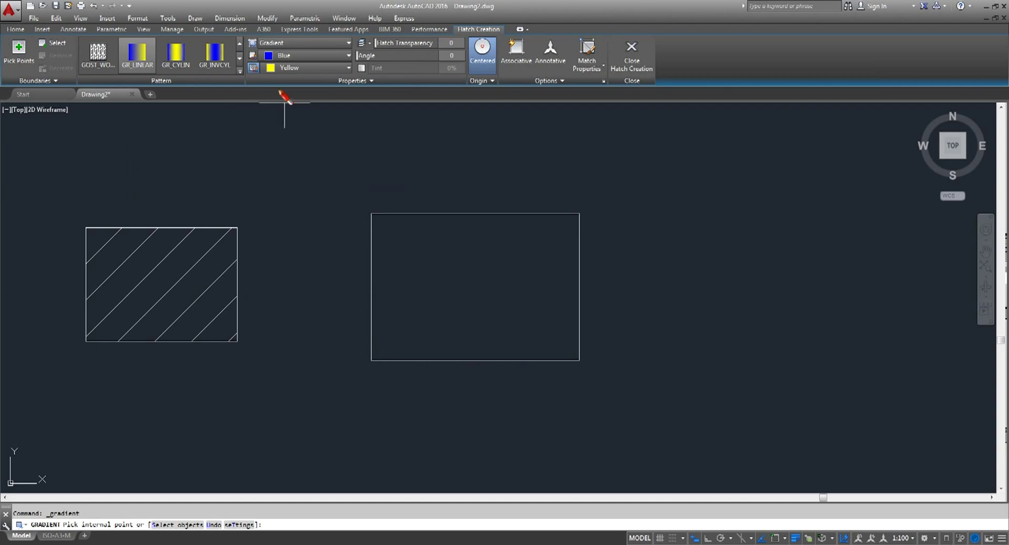
pyautogui.click(240, 71)
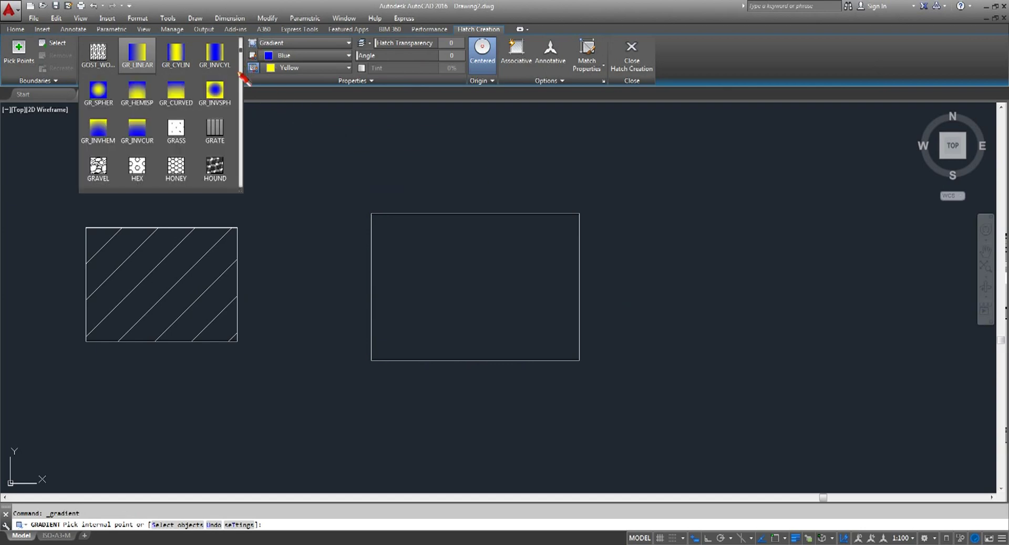
pyautogui.scroll(3, 190, 141)
pyautogui.scroll(-3, 189, 141)
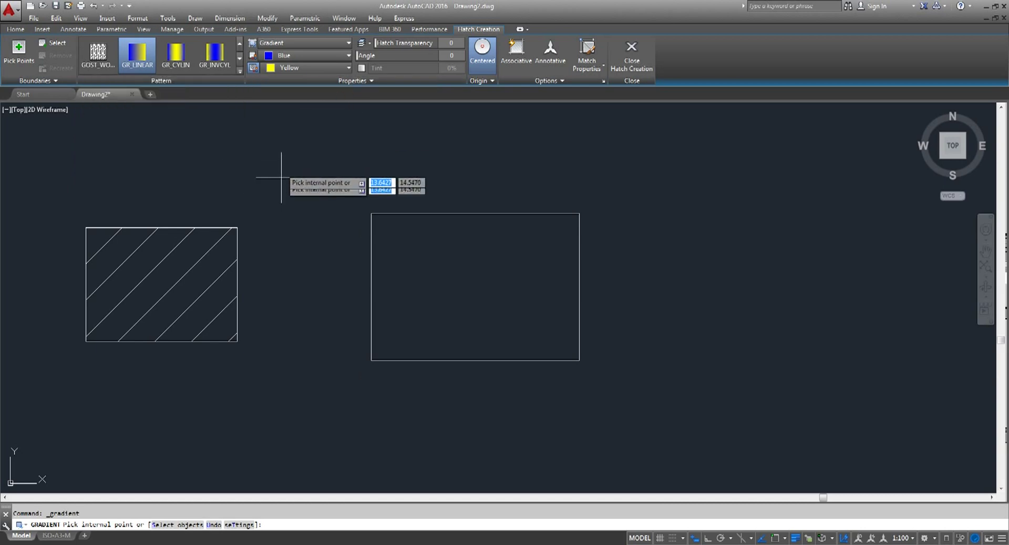
pyautogui.press('Escape')
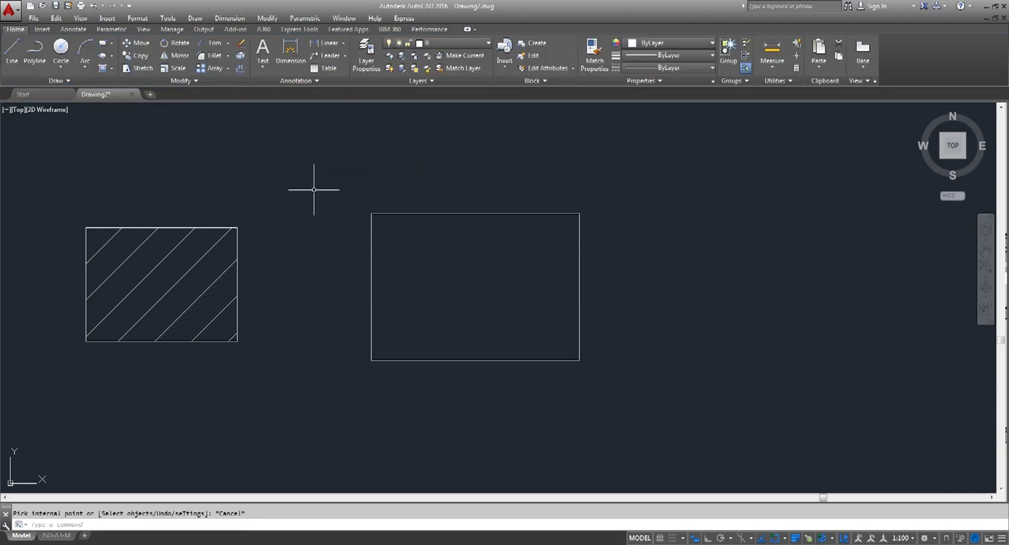
# Restart the gradient fill with Cyan as colour 1 and Magenta as colour 2.
pyautogui.press('Return')
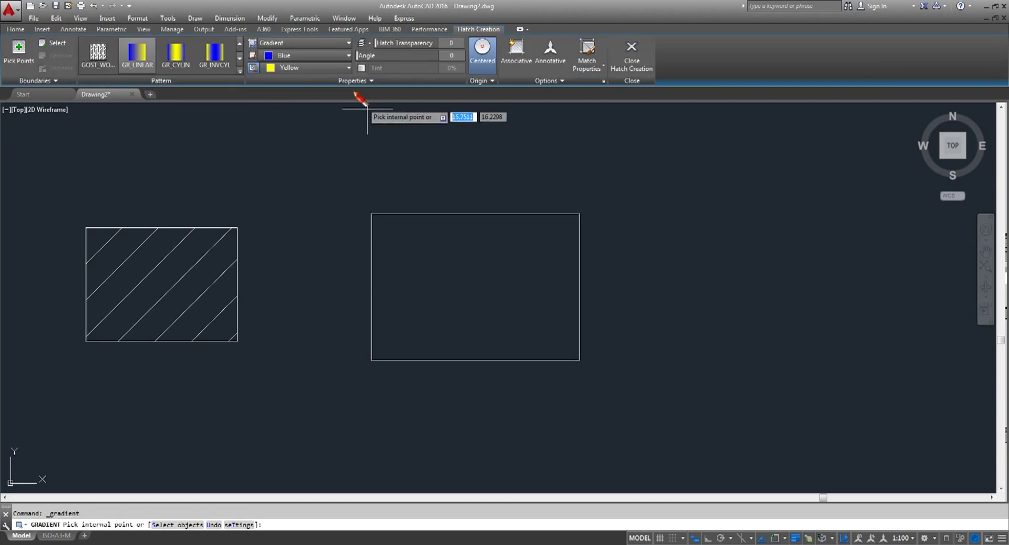
pyautogui.click(348, 56)
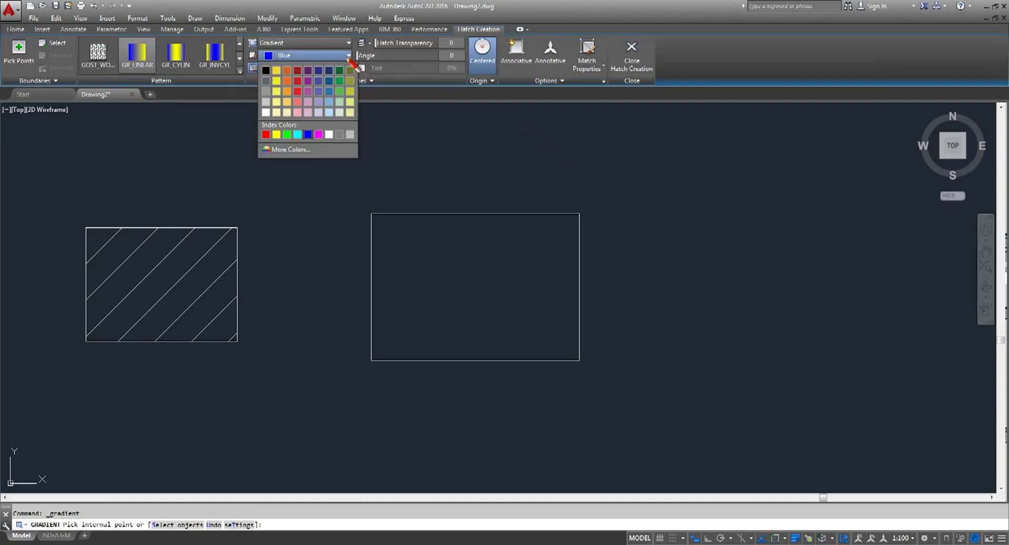
pyautogui.click(298, 135)
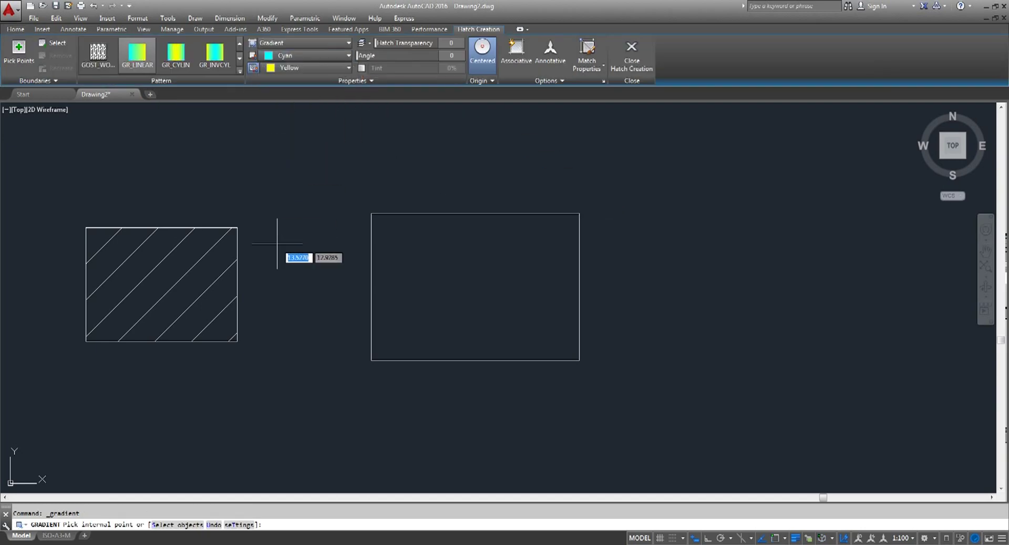
pyautogui.click(348, 68)
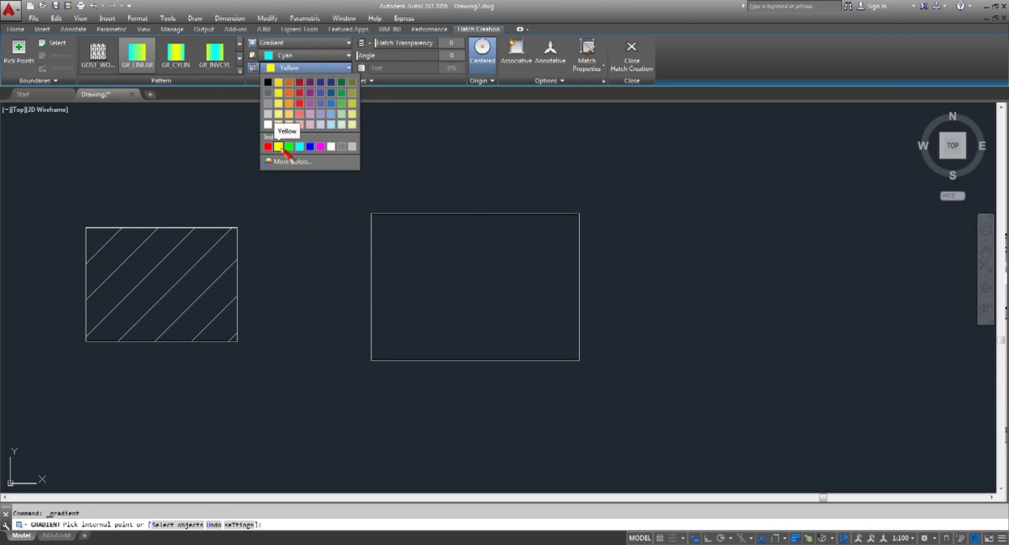
pyautogui.click(320, 147)
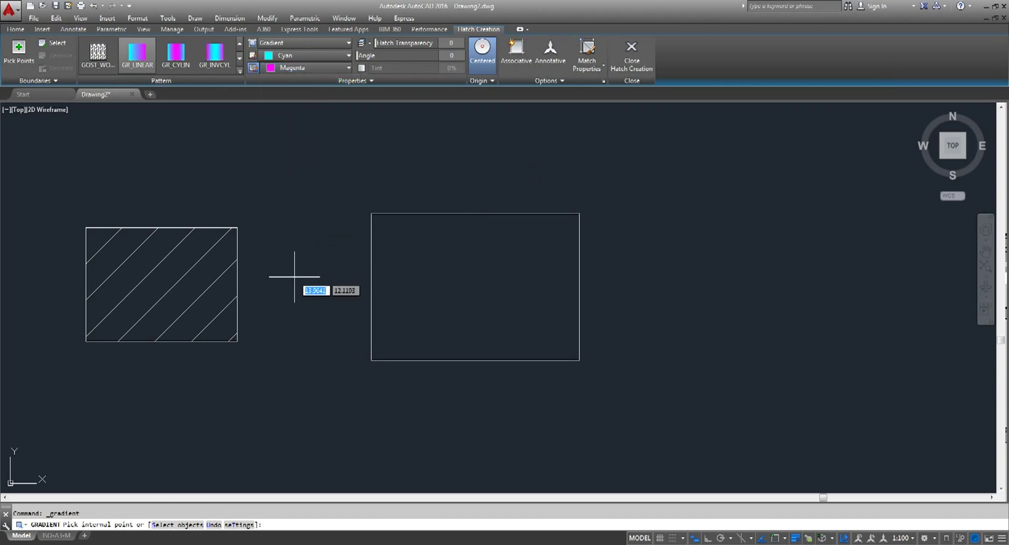
# Fill the right rectangle with the cyan-to-magenta gradient and commit it.
pyautogui.click(471, 275)
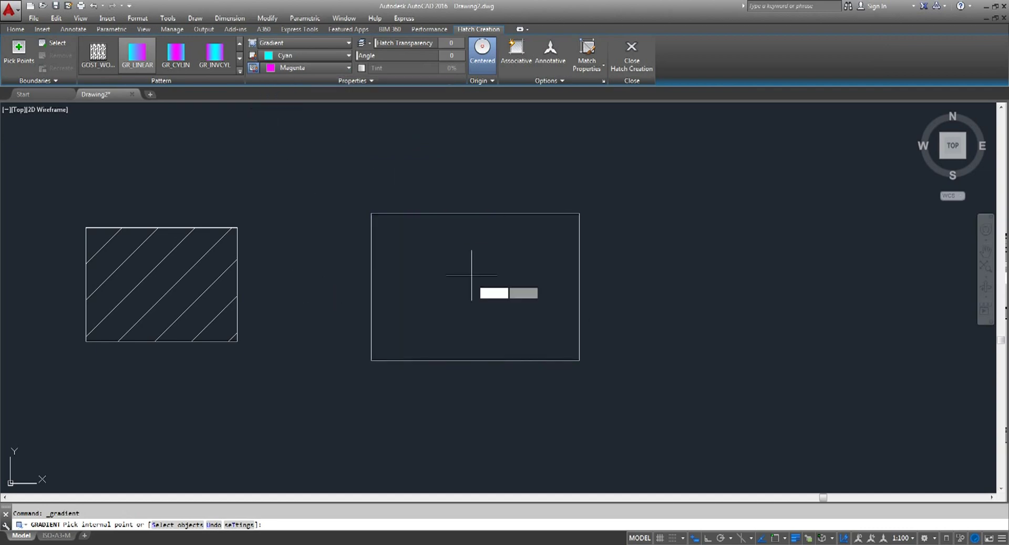
pyautogui.click(482, 312)
pyautogui.rightClick(314, 320)
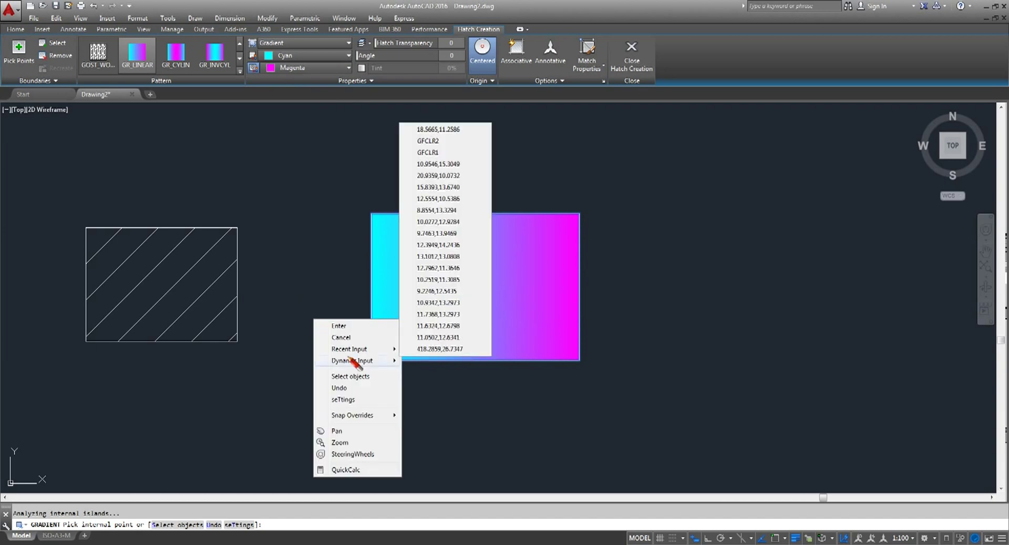
pyautogui.click(339, 326)
pyautogui.moveTo(664, 292); pyautogui.dragTo(715, 270, button='middle')
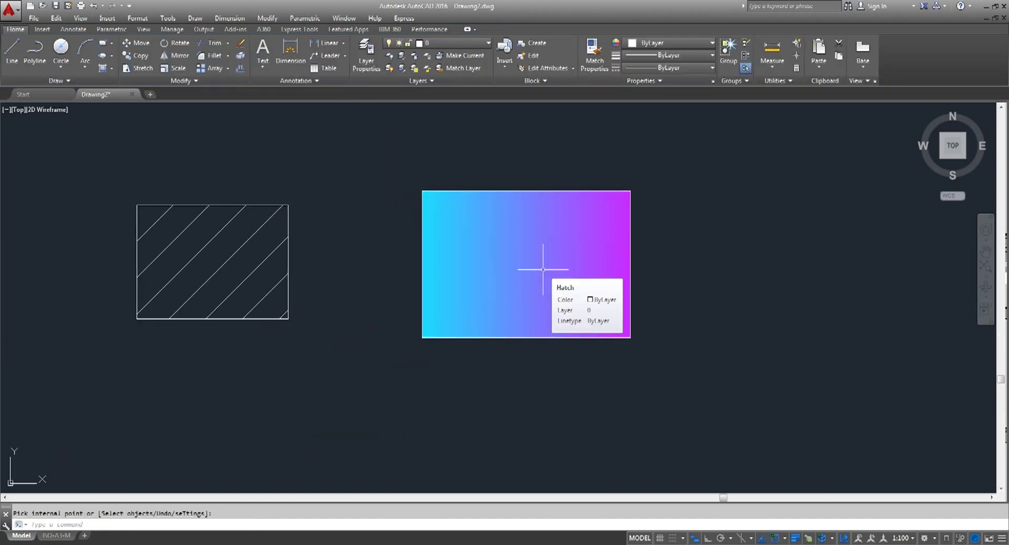
pyautogui.click(112, 68)
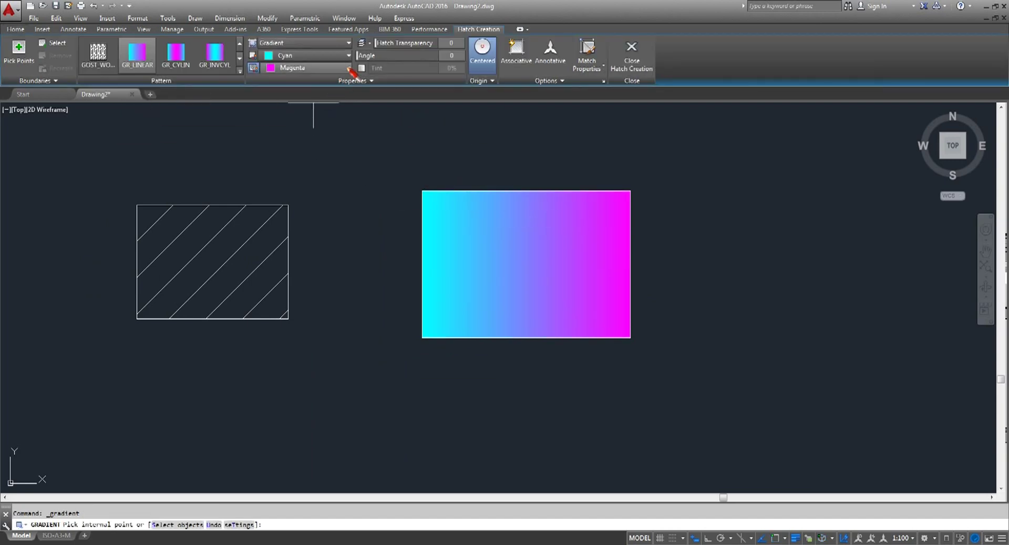
pyautogui.click(349, 68)
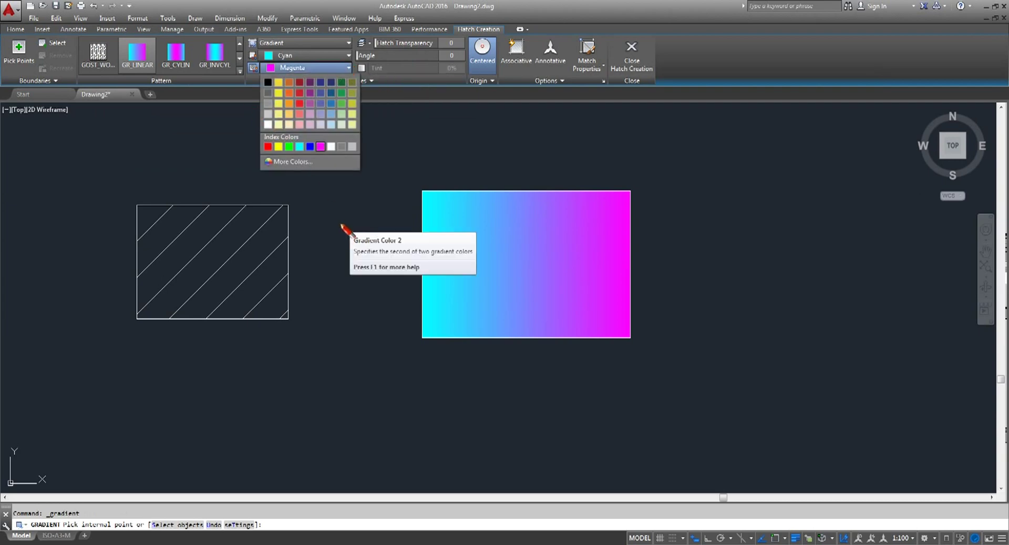
pyautogui.click(268, 124)
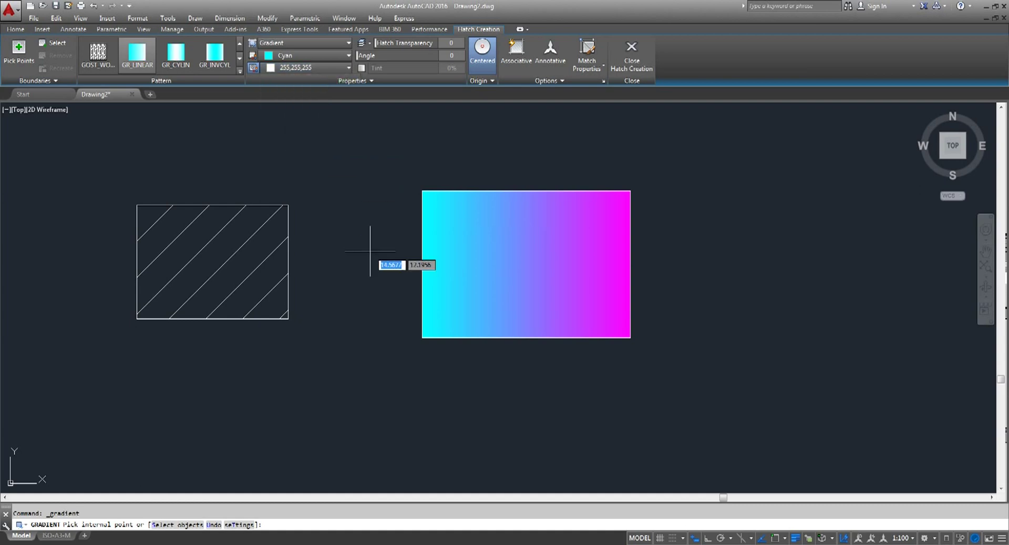
pyautogui.click(349, 68)
pyautogui.click(268, 82)
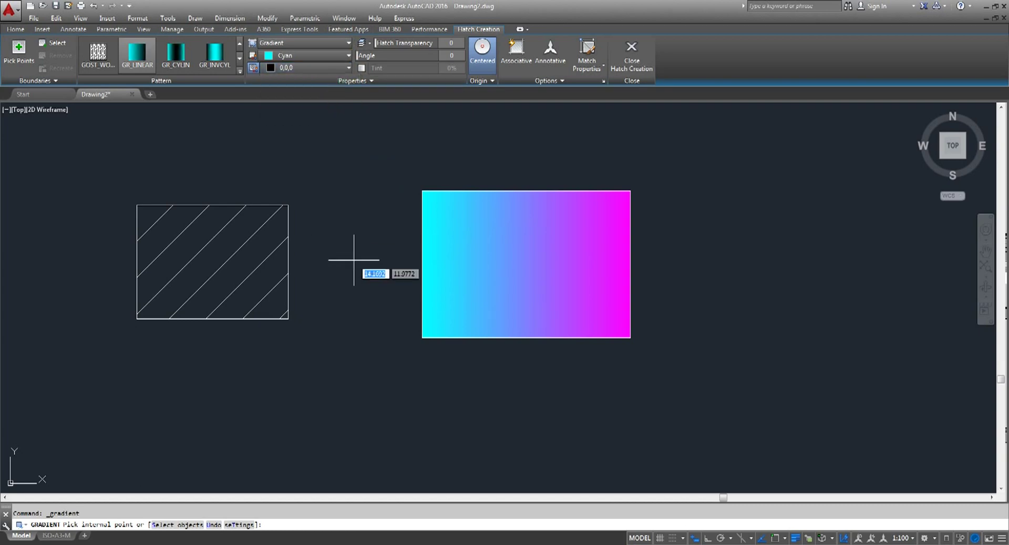
pyautogui.click(348, 68)
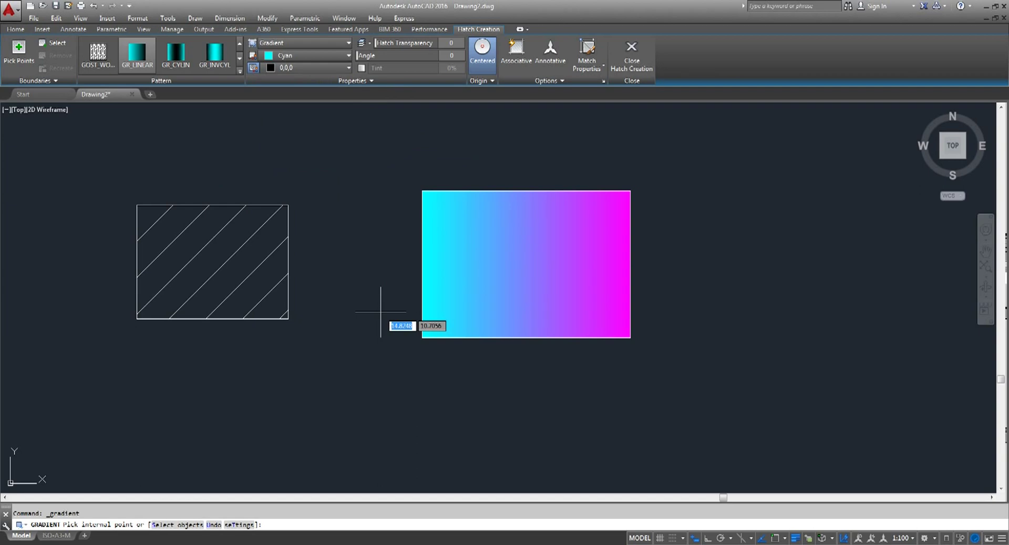
pyautogui.press('Escape')
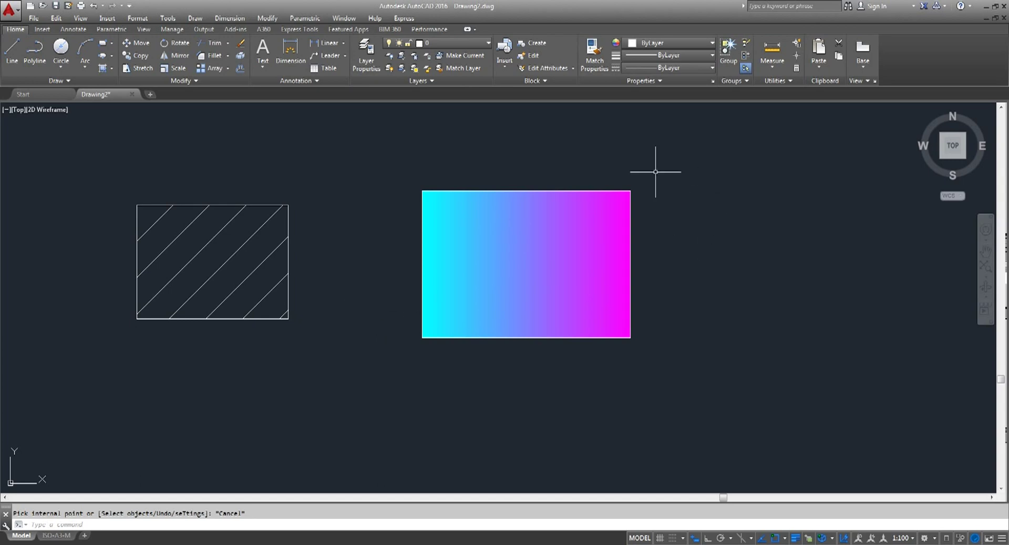
pyautogui.scroll(-2, 659, 172)
# Erase both filled rectangles and start a line outline through its first corners.
pyautogui.moveTo(736, 174); pyautogui.dragTo(199, 373)
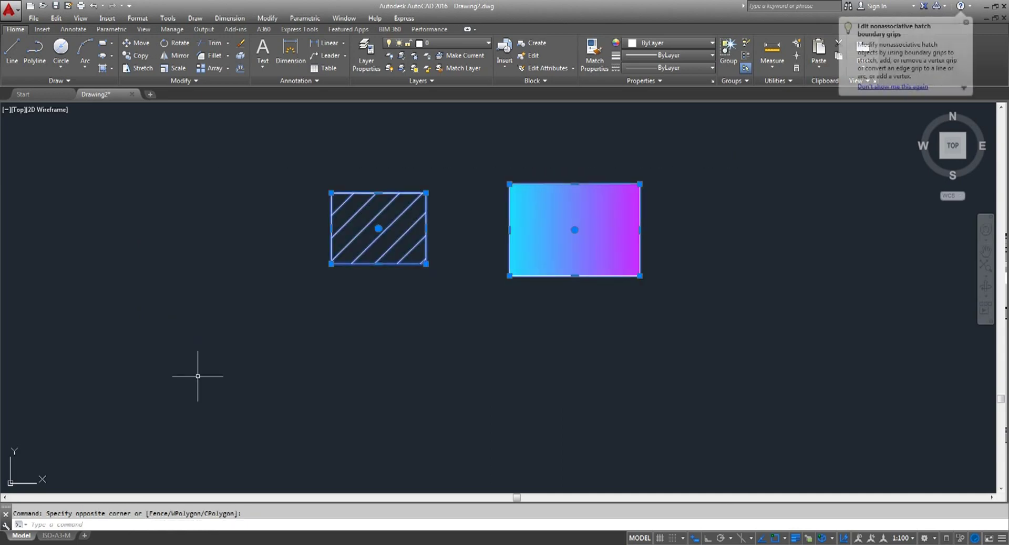
pyautogui.press('Delete')
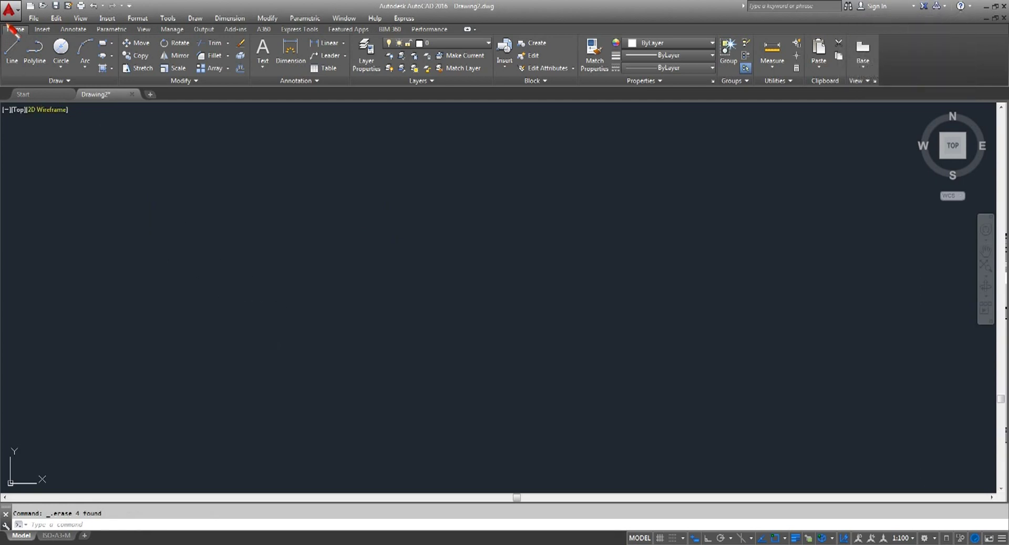
pyautogui.click(11, 50)
pyautogui.click(423, 242)
pyautogui.click(730, 269)
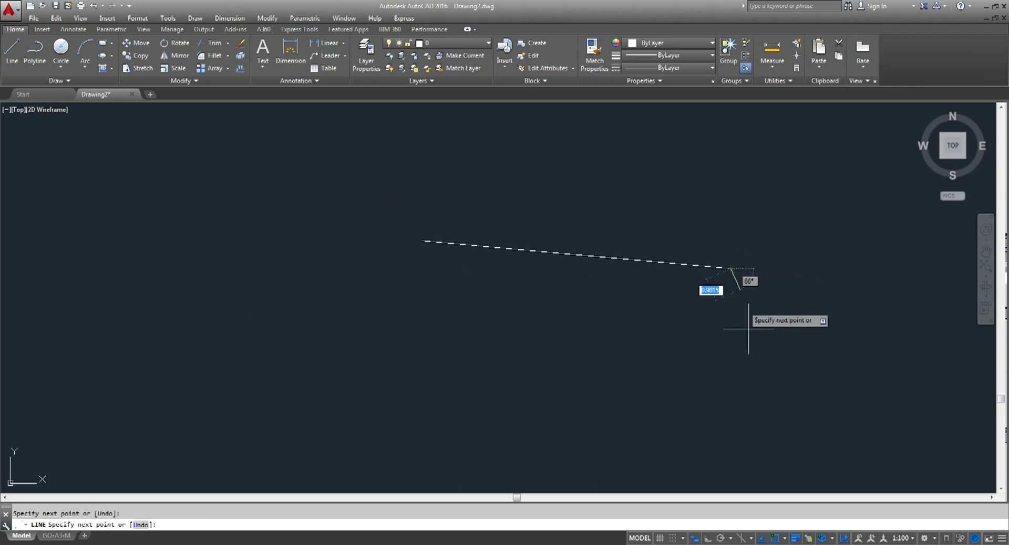
pyautogui.click(765, 449)
# Close the six-sided outline back at the start point and centre it in view.
pyautogui.click(484, 462)
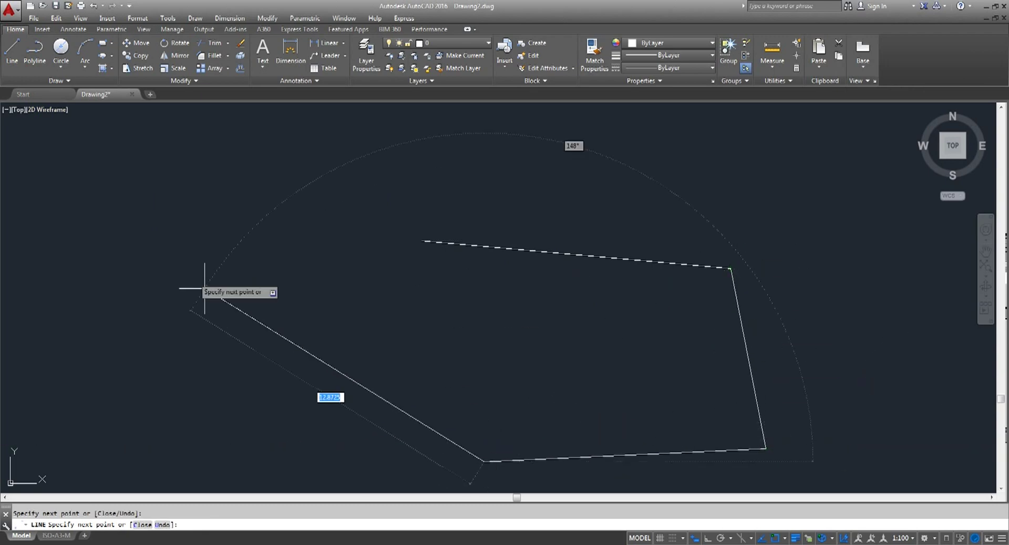
pyautogui.click(146, 246)
pyautogui.click(374, 298)
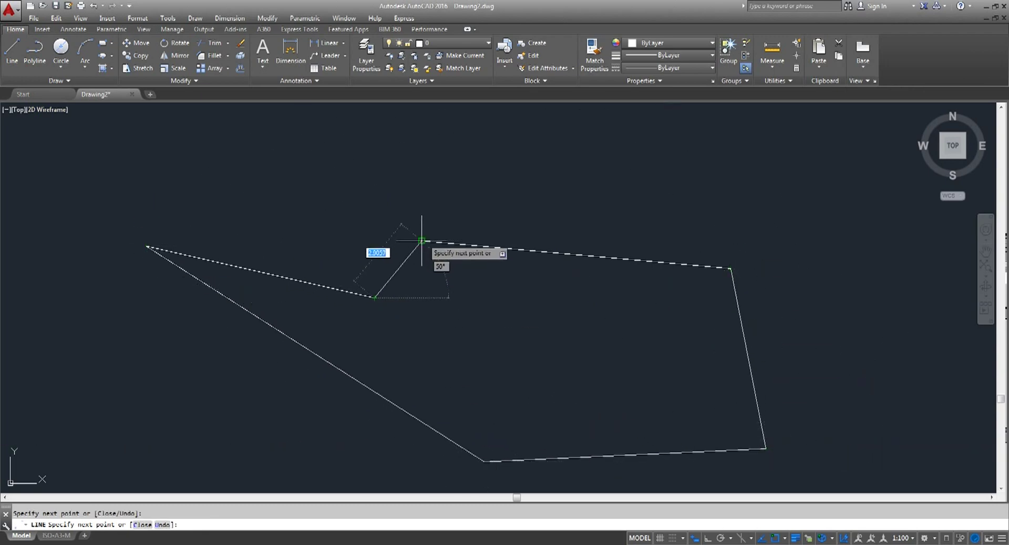
pyautogui.click(422, 242)
pyautogui.rightClick(450, 208)
pyautogui.click(477, 218)
pyautogui.scroll(-4, 353, 214)
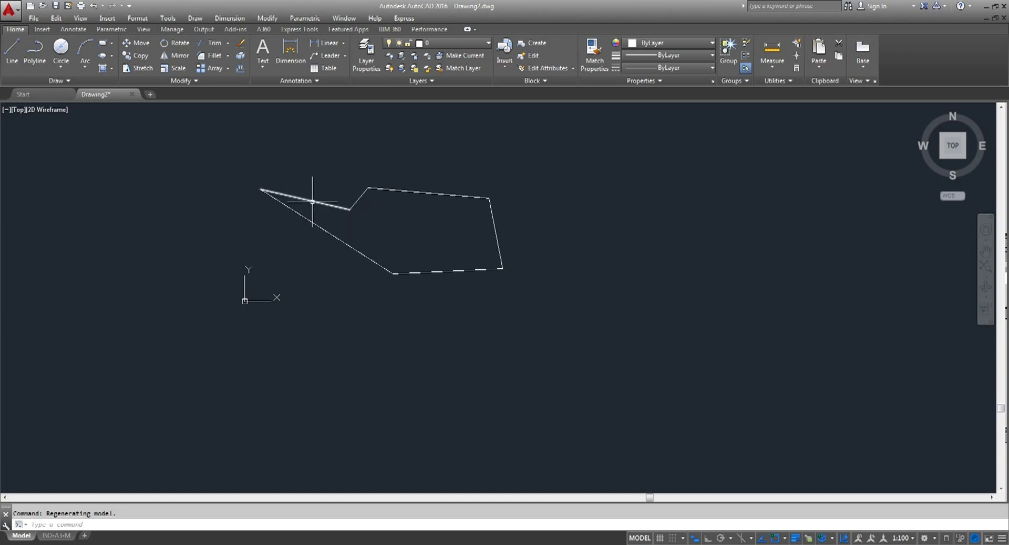
pyautogui.scroll(2, 362, 202)
pyautogui.moveTo(360, 198); pyautogui.dragTo(368, 217, button='middle')
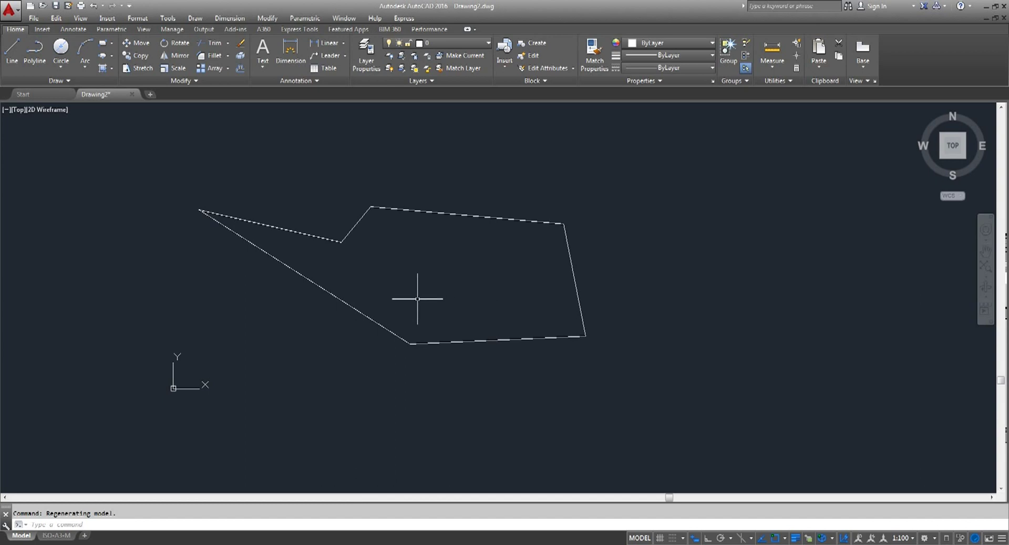
# Create a Region boundary by picking inside the closed outline.
pyautogui.click(112, 69)
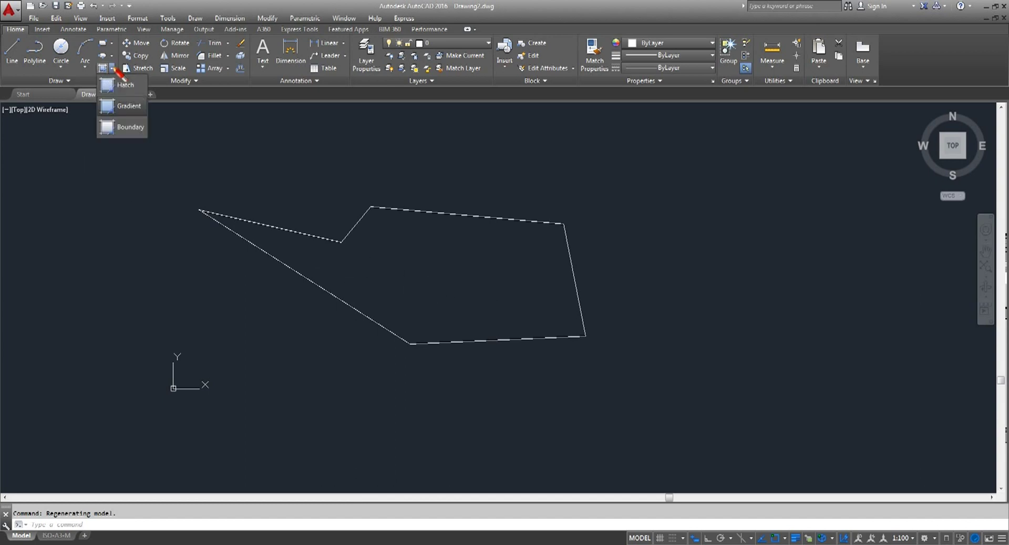
pyautogui.click(127, 129)
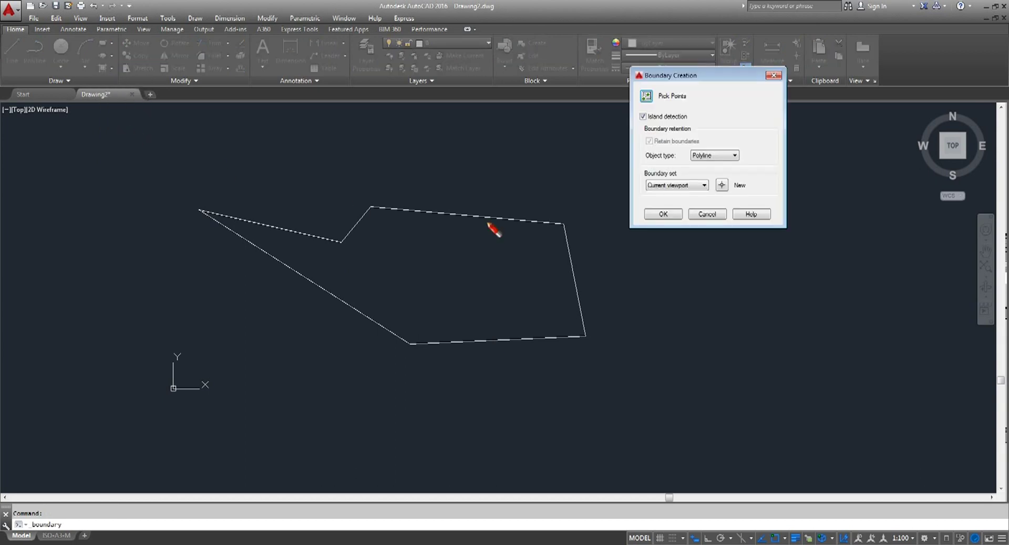
pyautogui.click(734, 155)
pyautogui.click(702, 165)
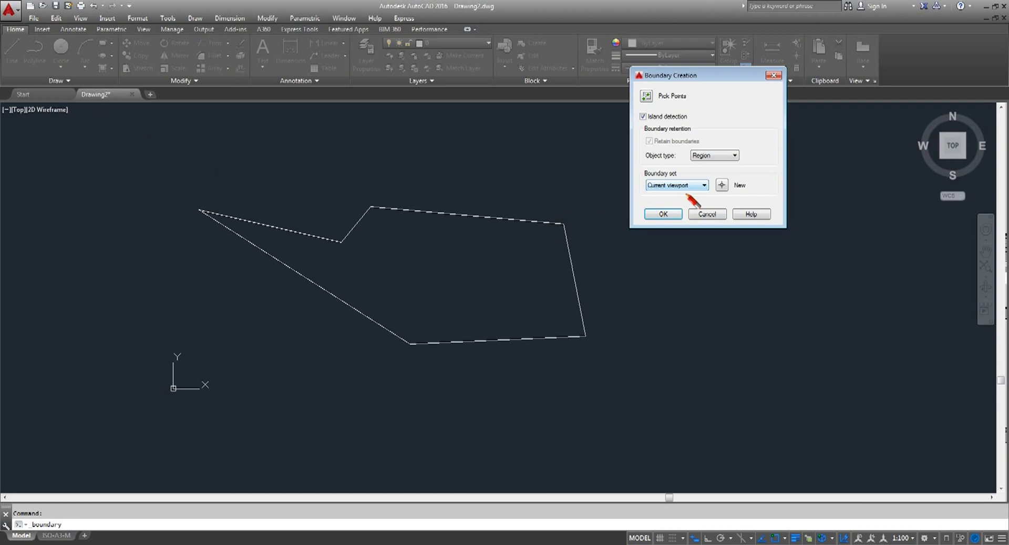
pyautogui.click(663, 214)
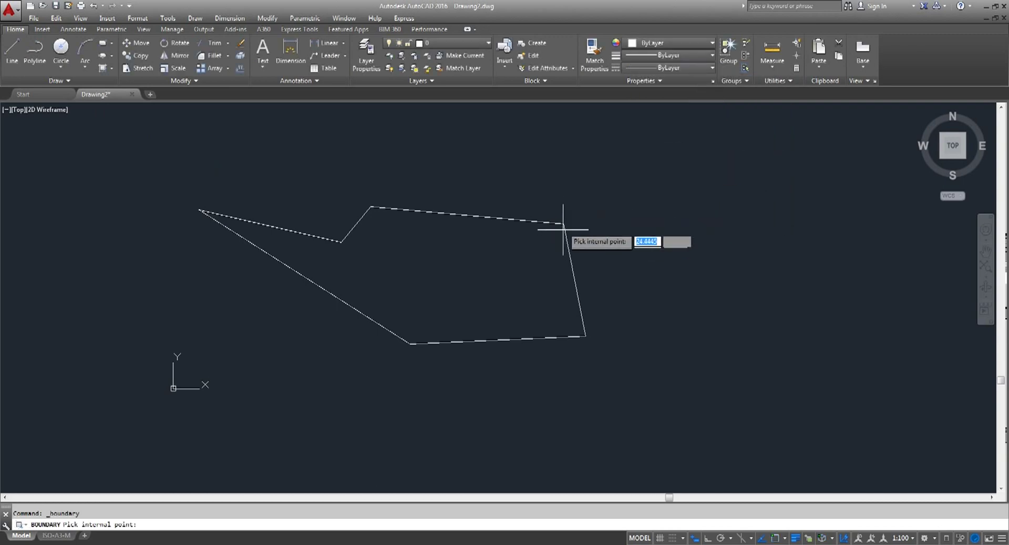
pyautogui.click(441, 276)
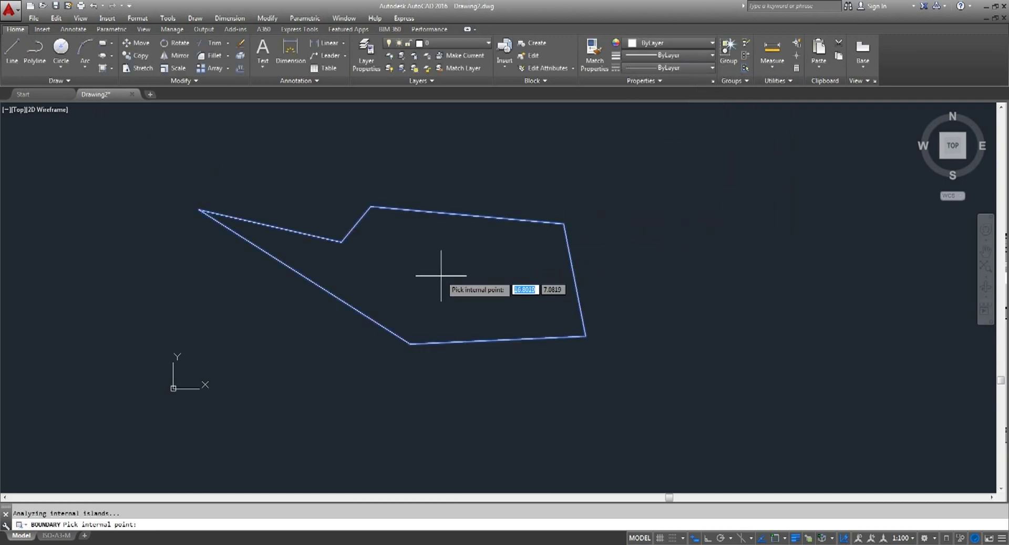
pyautogui.press('Return')
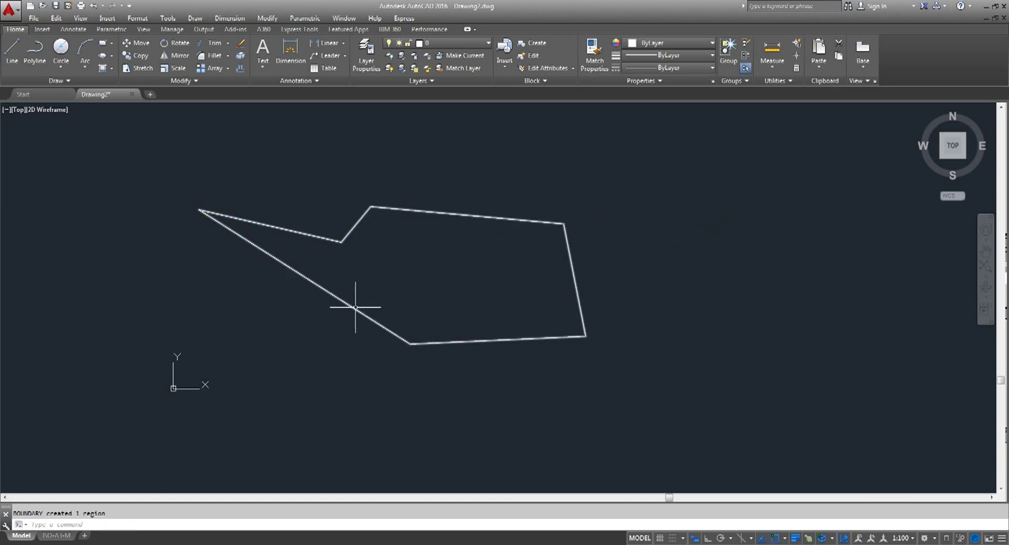
pyautogui.moveTo(355, 307)
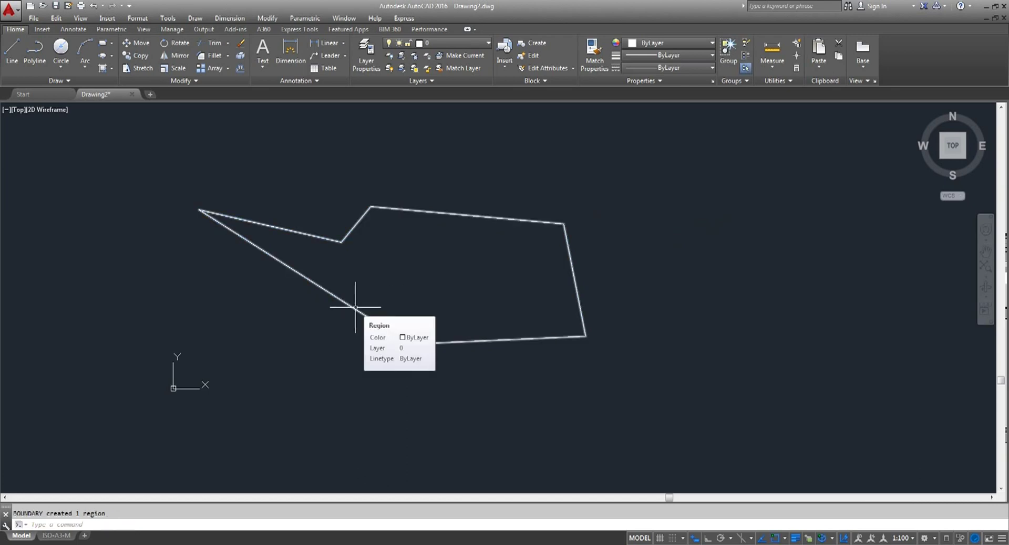
# Delete the uncoloured region and set the current colour to Red.
pyautogui.click(355, 307)
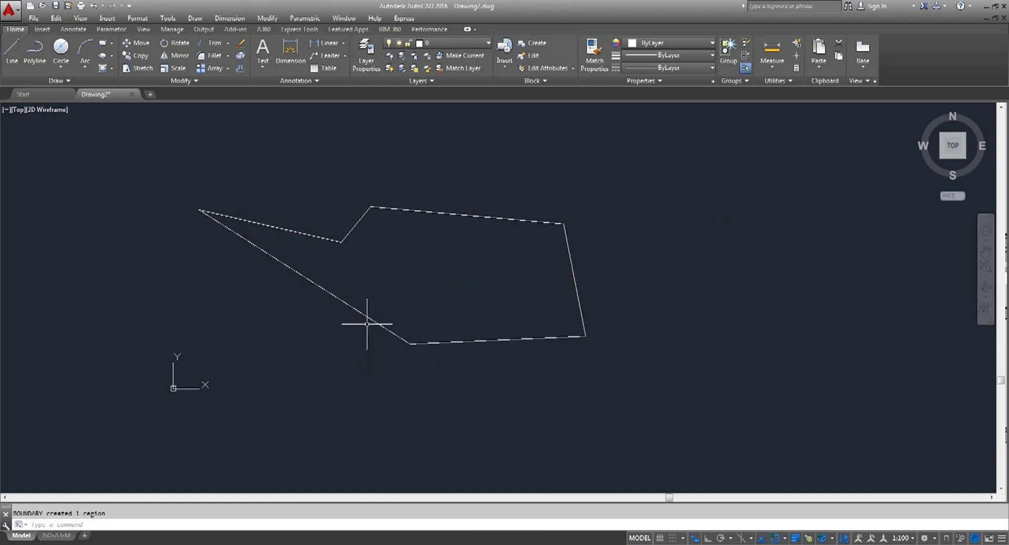
pyautogui.click(366, 316)
pyautogui.press('Delete')
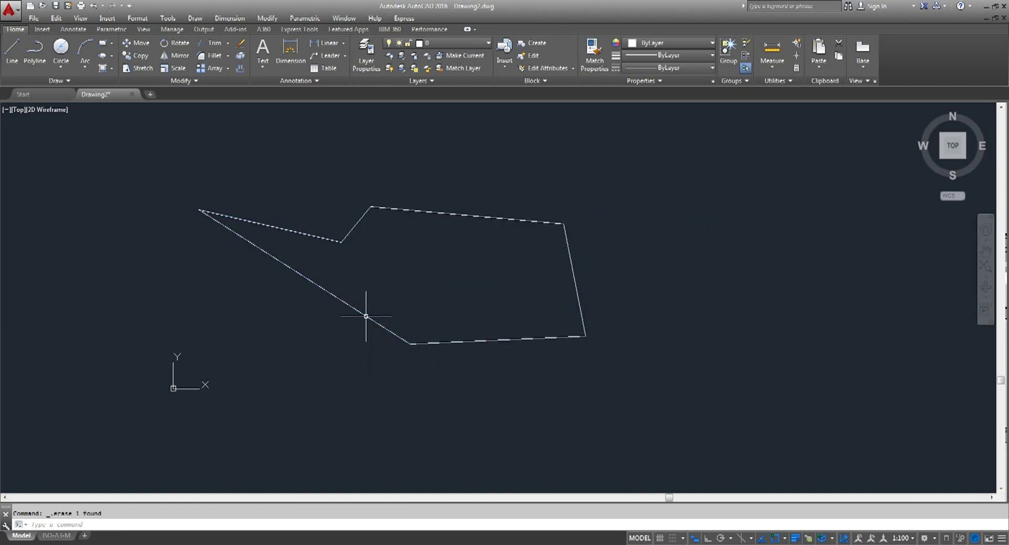
pyautogui.click(713, 43)
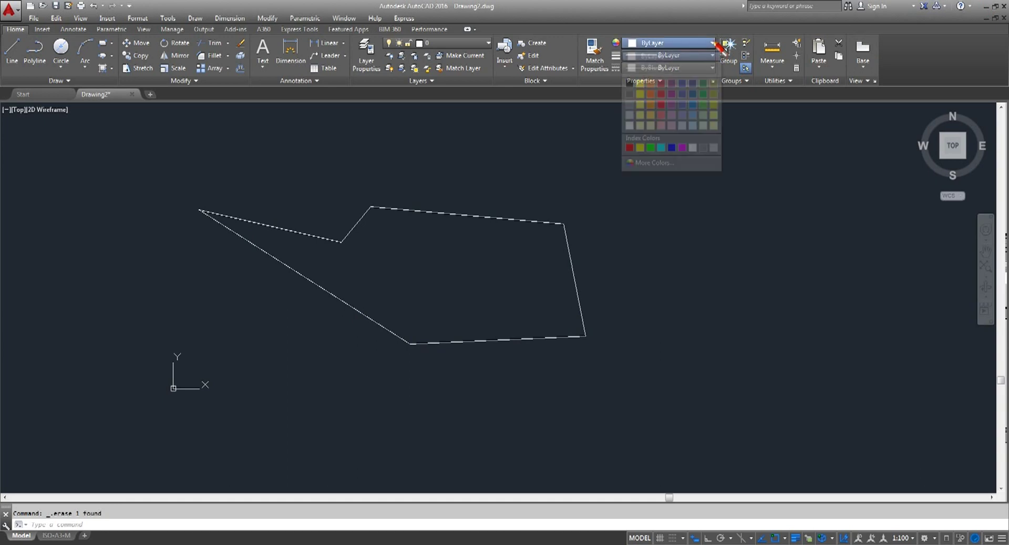
pyautogui.click(630, 147)
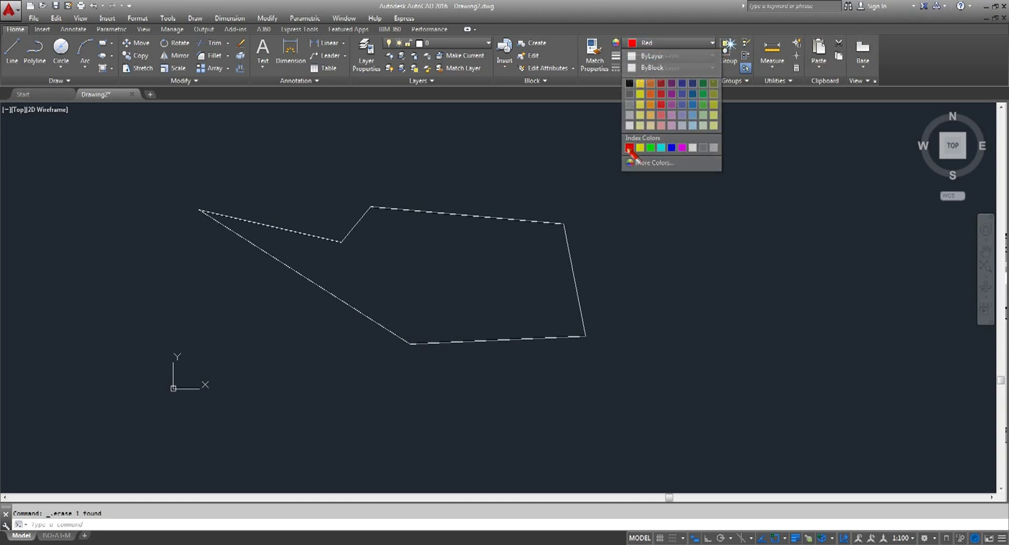
# Run Boundary again inside the outline to create a red region.
pyautogui.click(103, 68)
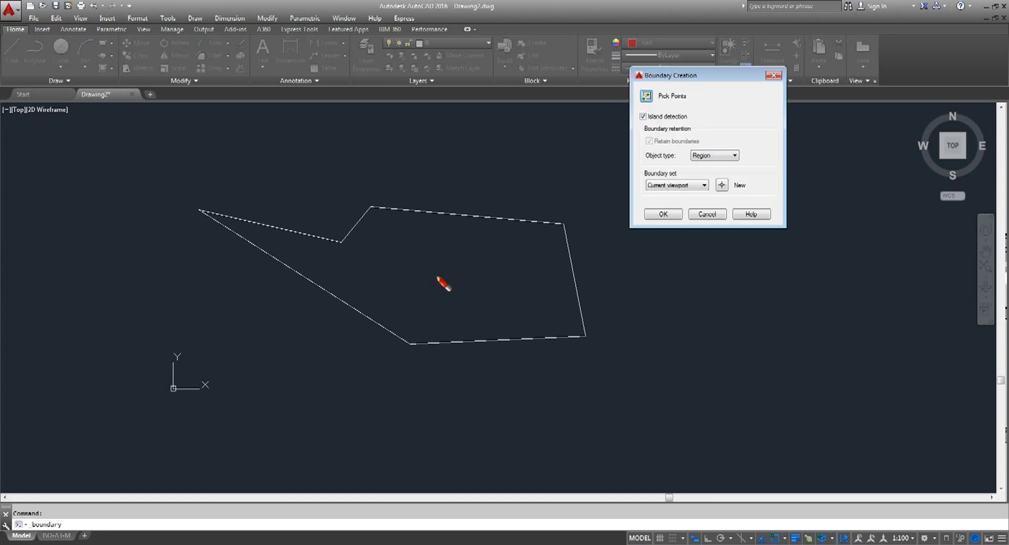
pyautogui.click(663, 214)
pyautogui.click(457, 269)
pyautogui.press('Return')
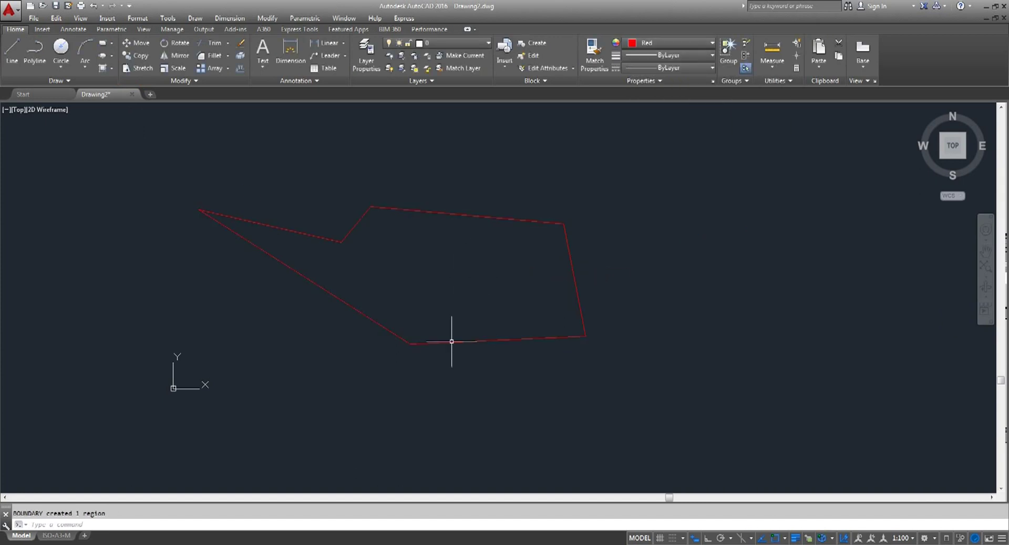
# Move the red region to the right so it sits beside the dashed outline.
pyautogui.click(136, 43)
pyautogui.click(397, 338)
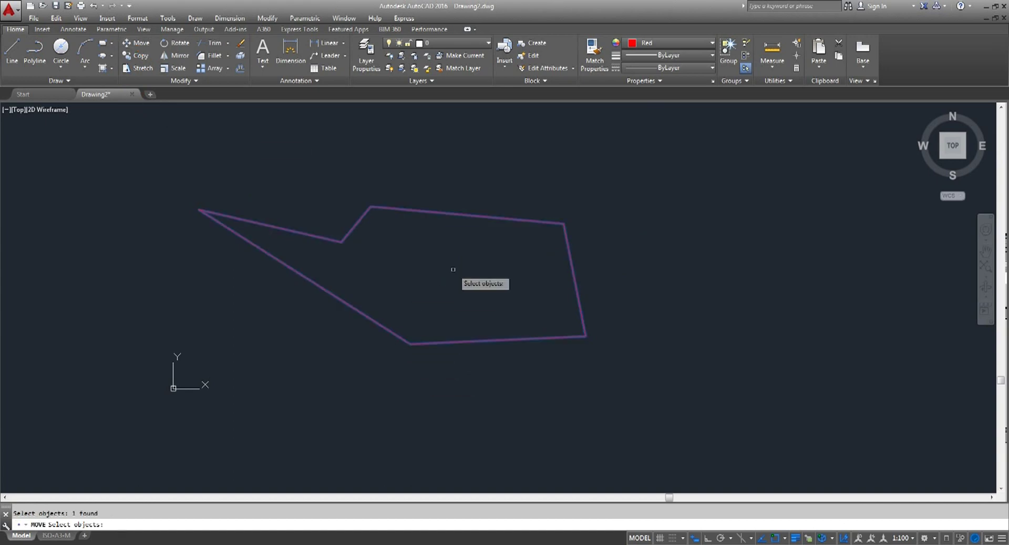
pyautogui.press('Return')
pyautogui.click(412, 265)
pyautogui.click(743, 259)
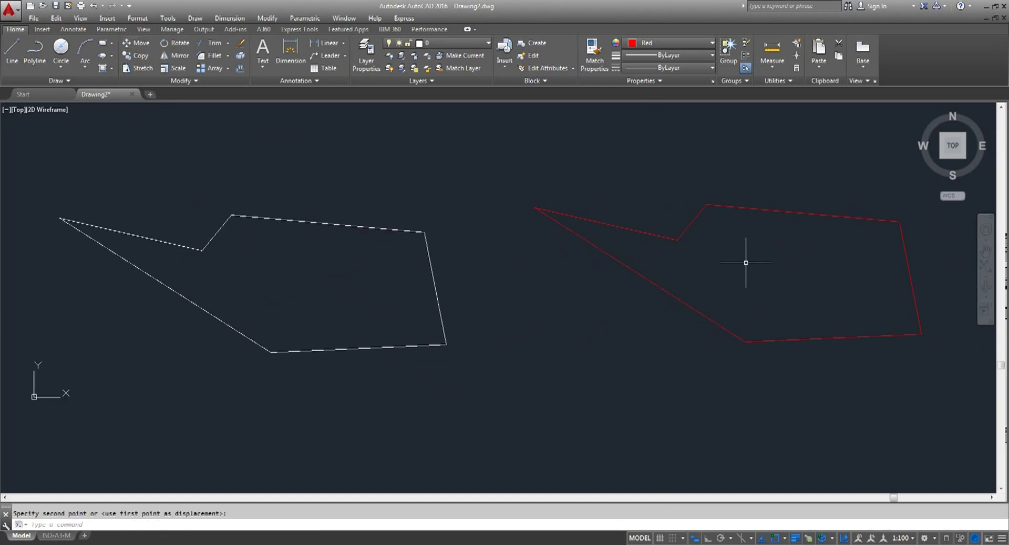
pyautogui.rightClick(597, 147)
pyautogui.click(522, 164)
pyautogui.press('Escape')
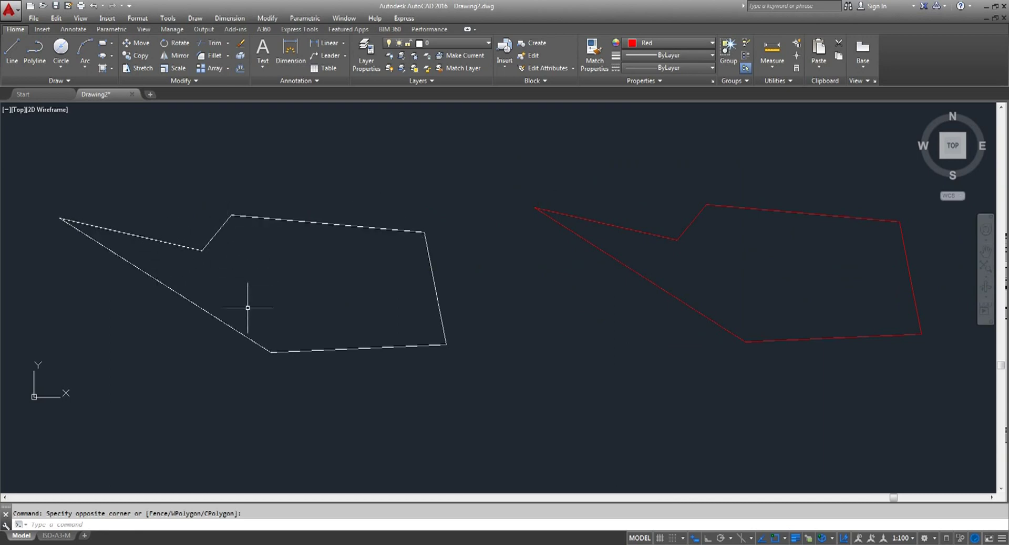
pyautogui.scroll(-2, 248, 304)
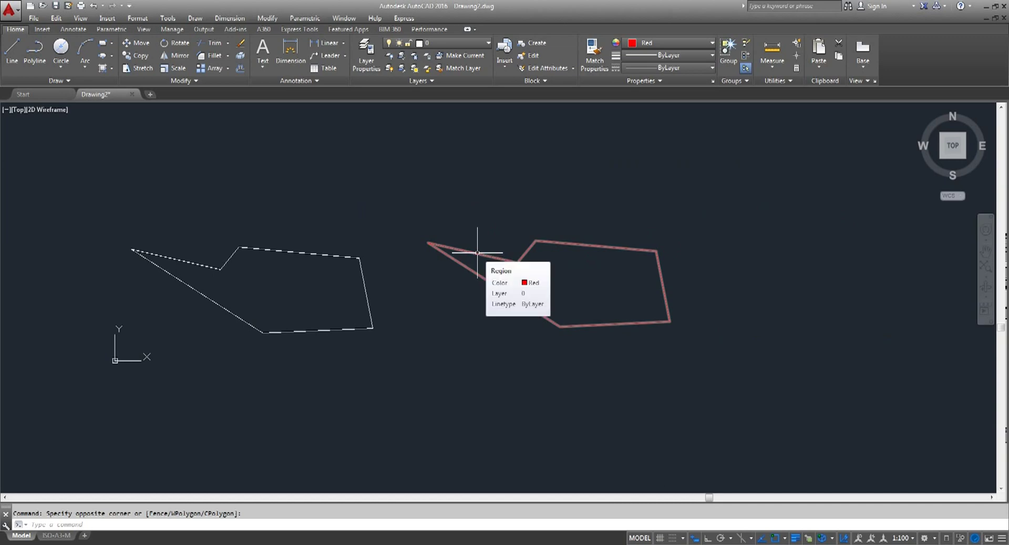
pyautogui.moveTo(486, 254); pyautogui.dragTo(559, 219, button='middle')
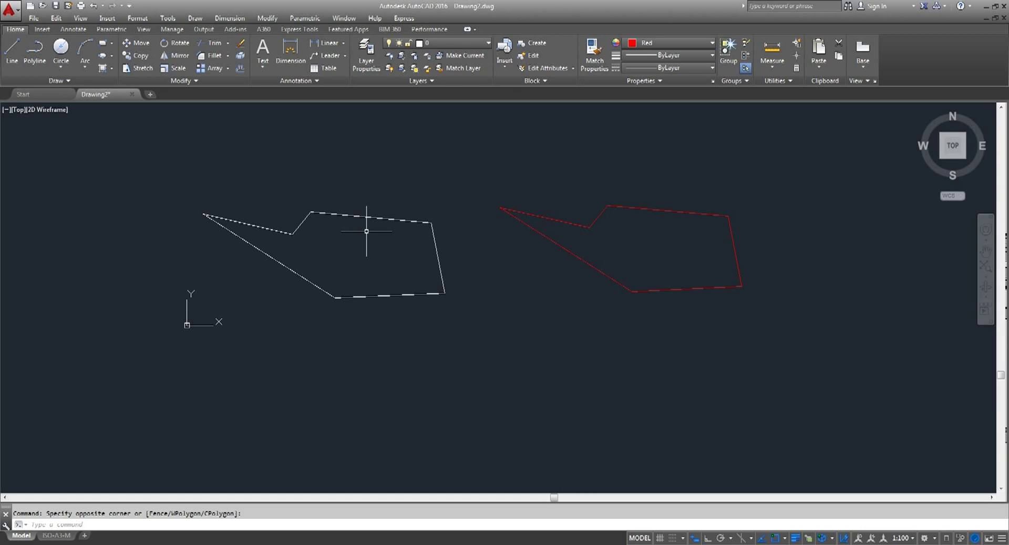
pyautogui.click(67, 82)
pyautogui.click(7, 106)
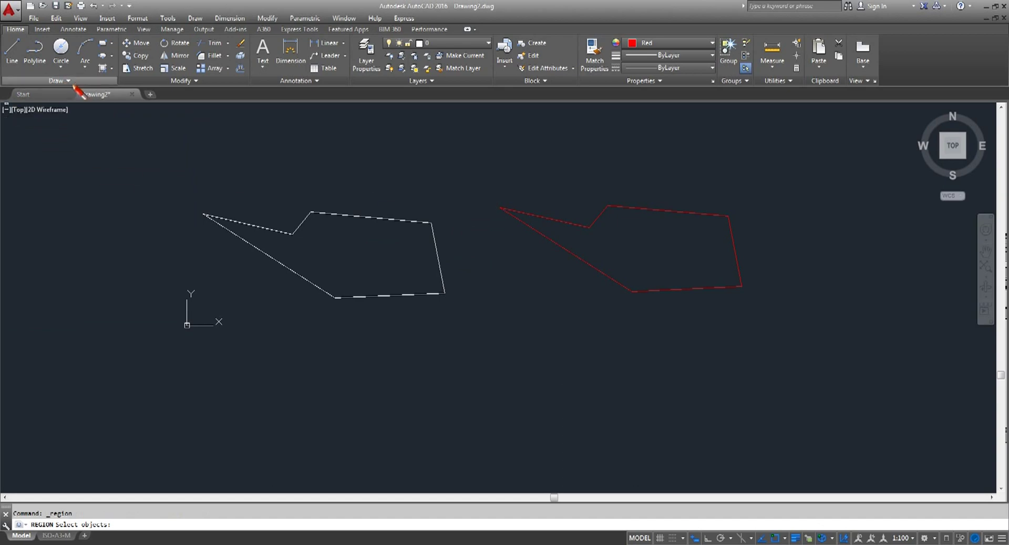
# Window-select the line outline and convert it into a region.
pyautogui.click(472, 148)
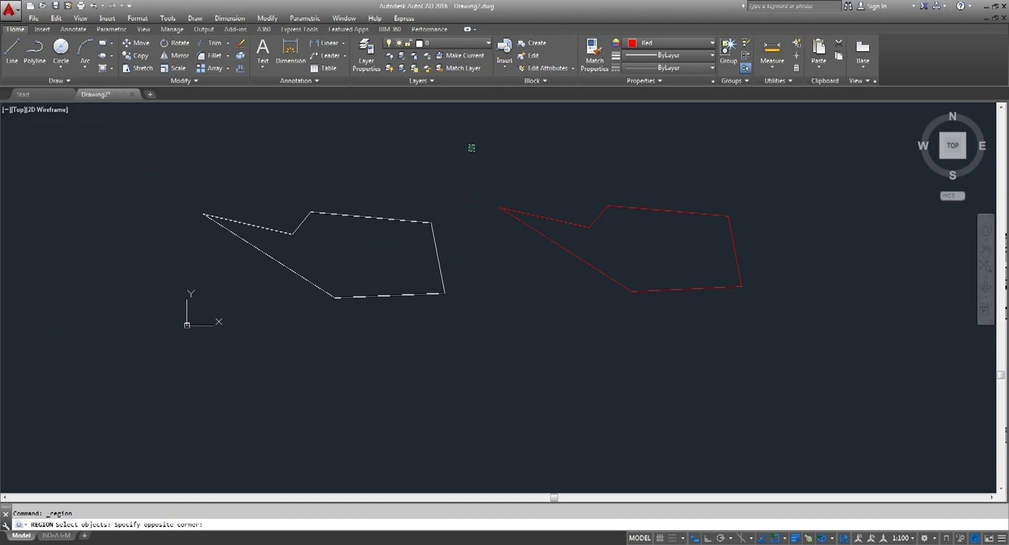
pyautogui.click(177, 371)
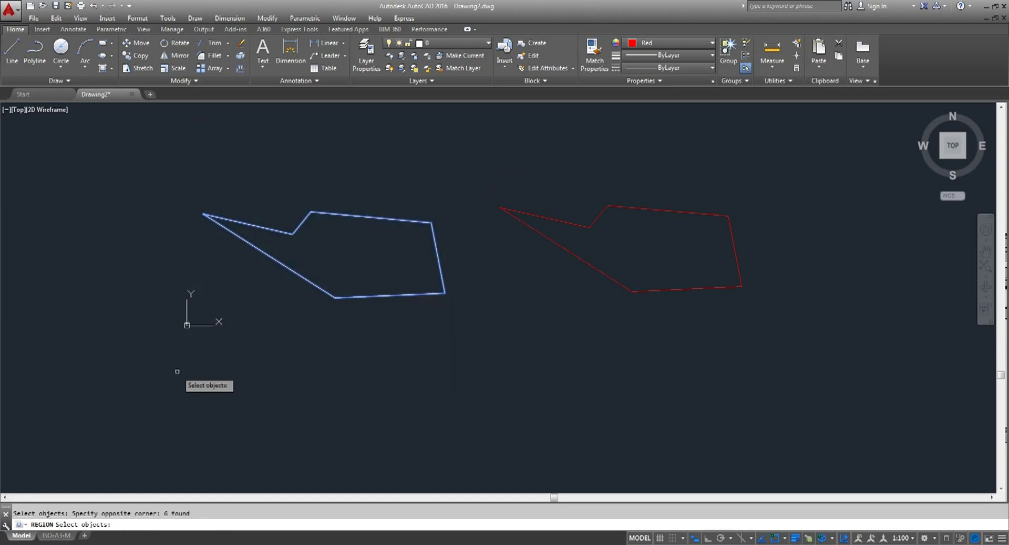
pyautogui.press('Return')
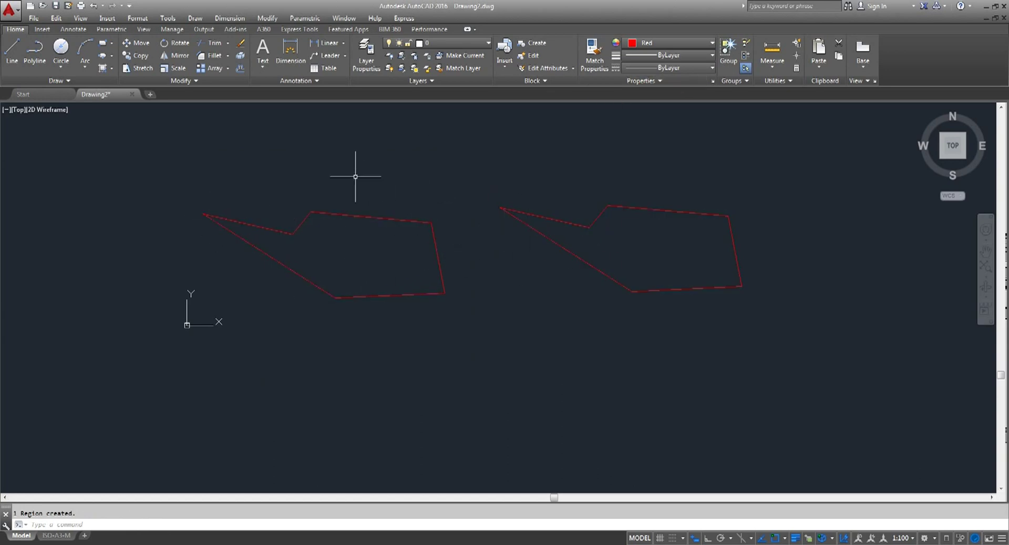
# Move the new region down from its upper-left corner, below the other region.
pyautogui.click(137, 43)
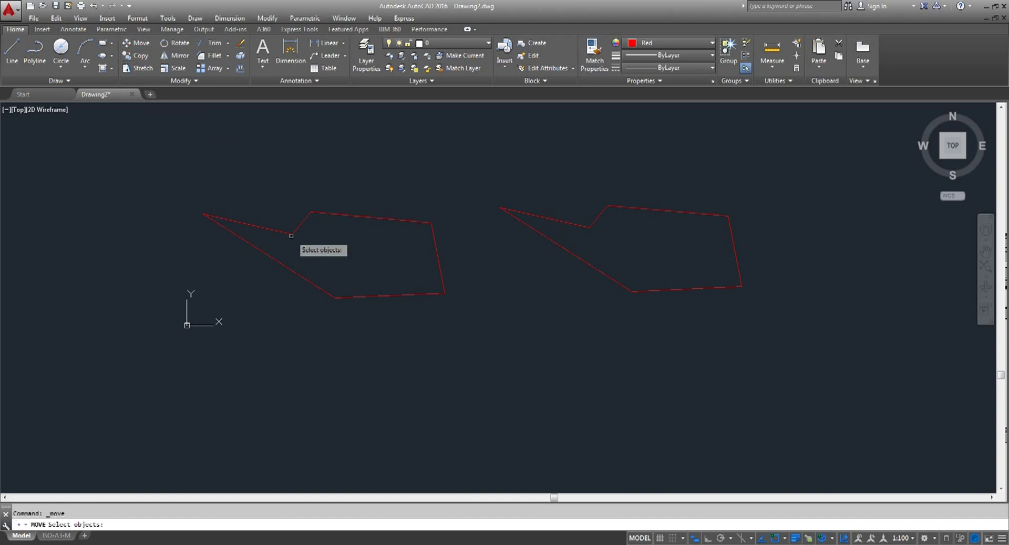
pyautogui.click(266, 253)
pyautogui.press('Return')
pyautogui.click(98, 201)
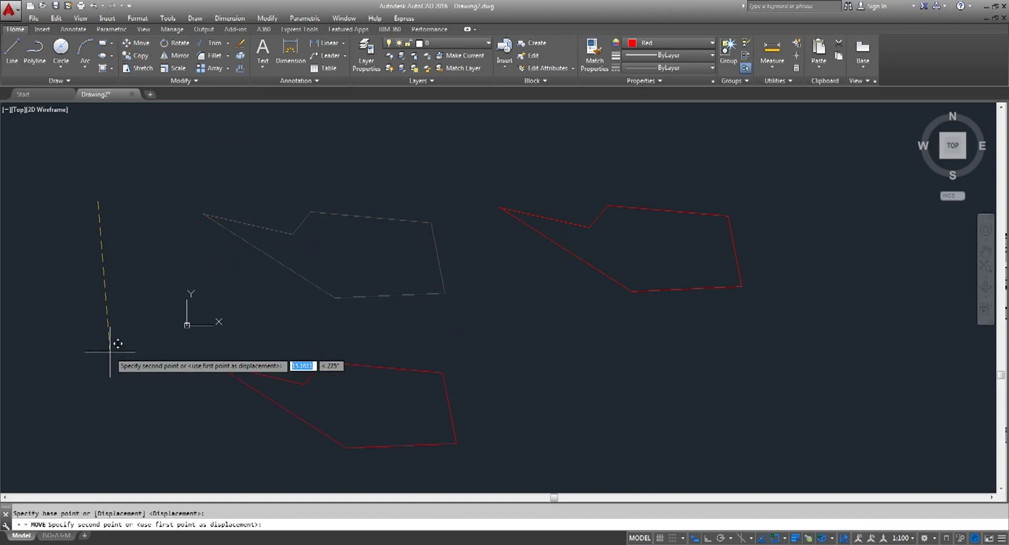
pyautogui.click(110, 352)
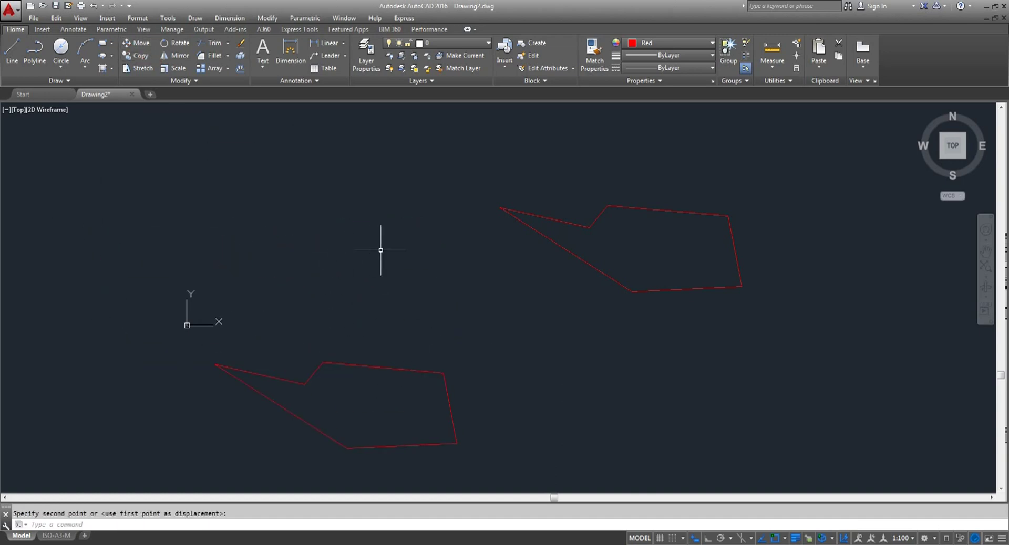
pyautogui.moveTo(321, 362); pyautogui.dragTo(312, 310, button='middle')
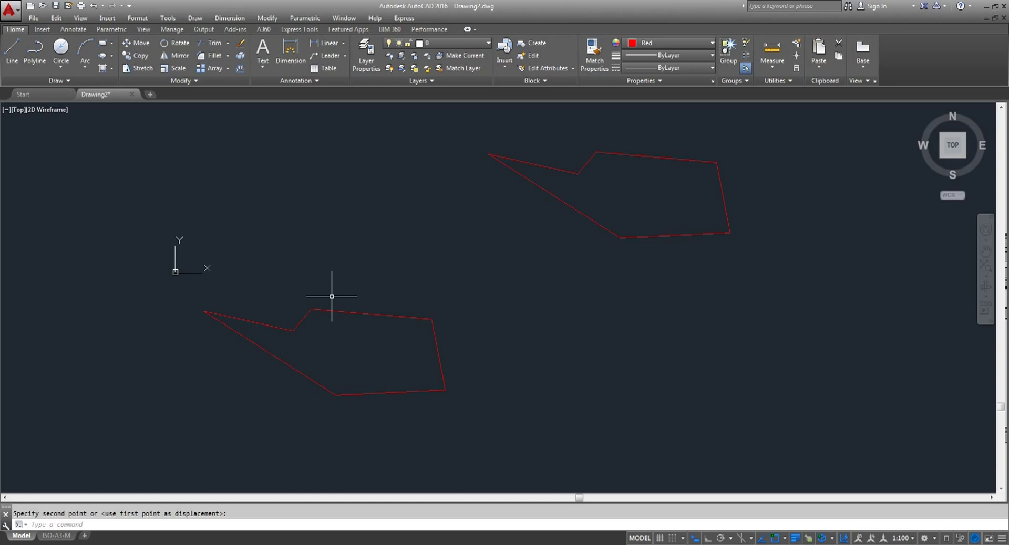
# Select the two old polylines and erase them.
pyautogui.press('Escape')
pyautogui.click(782, 138)
pyautogui.click(145, 437)
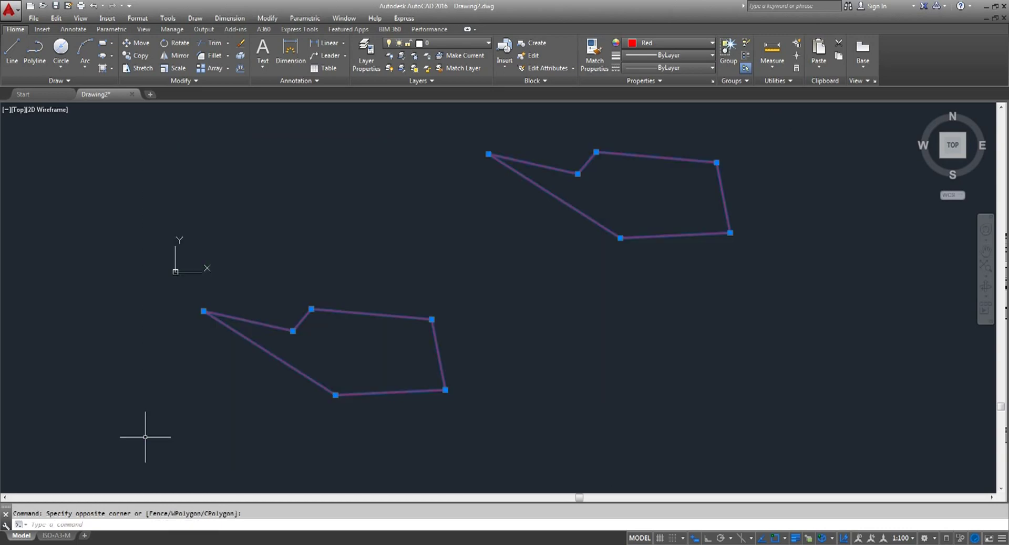
pyautogui.press('Delete')
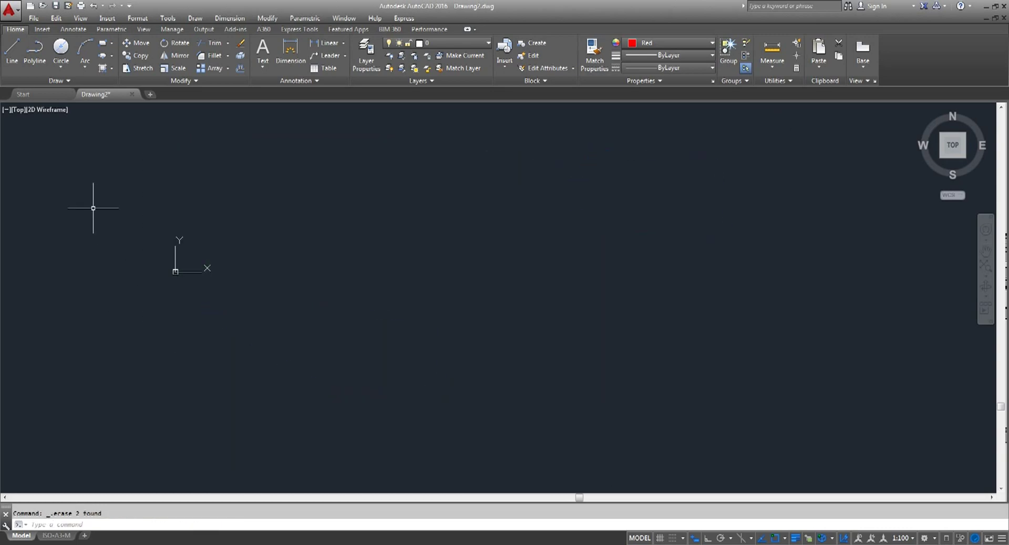
# Draw a looping wavy spline through six fit points across the drawing.
pyautogui.click(59, 82)
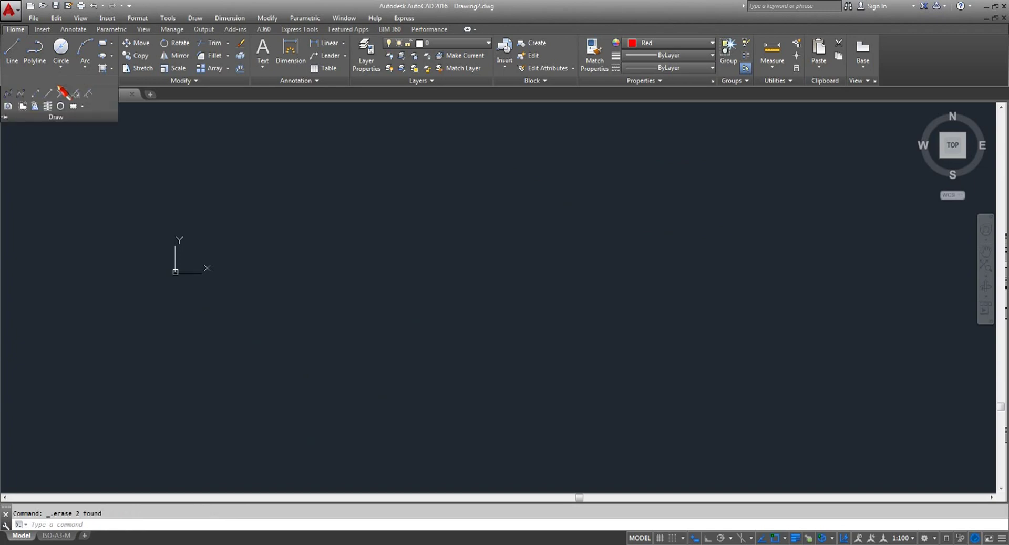
pyautogui.click(8, 94)
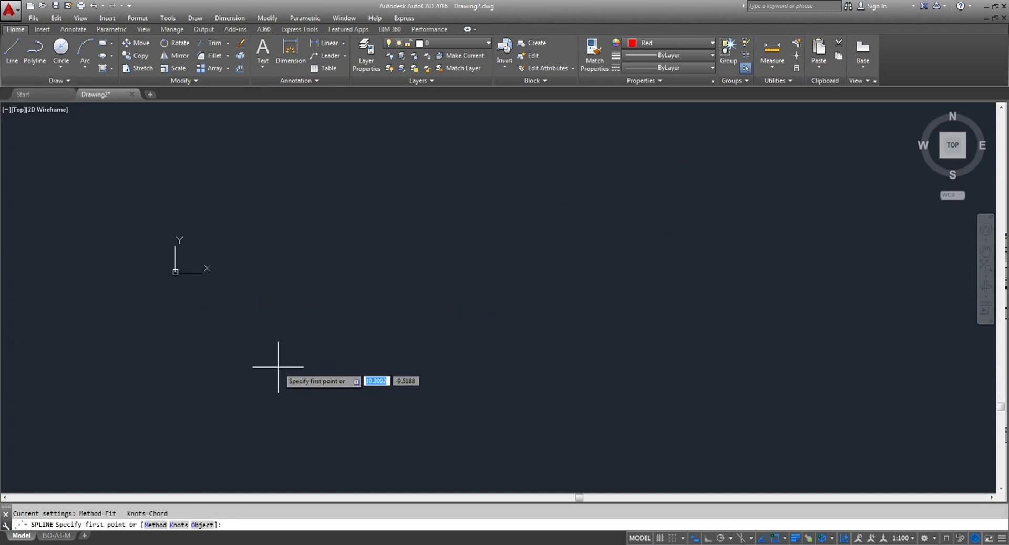
pyautogui.click(279, 366)
pyautogui.click(428, 284)
pyautogui.click(531, 371)
pyautogui.click(731, 370)
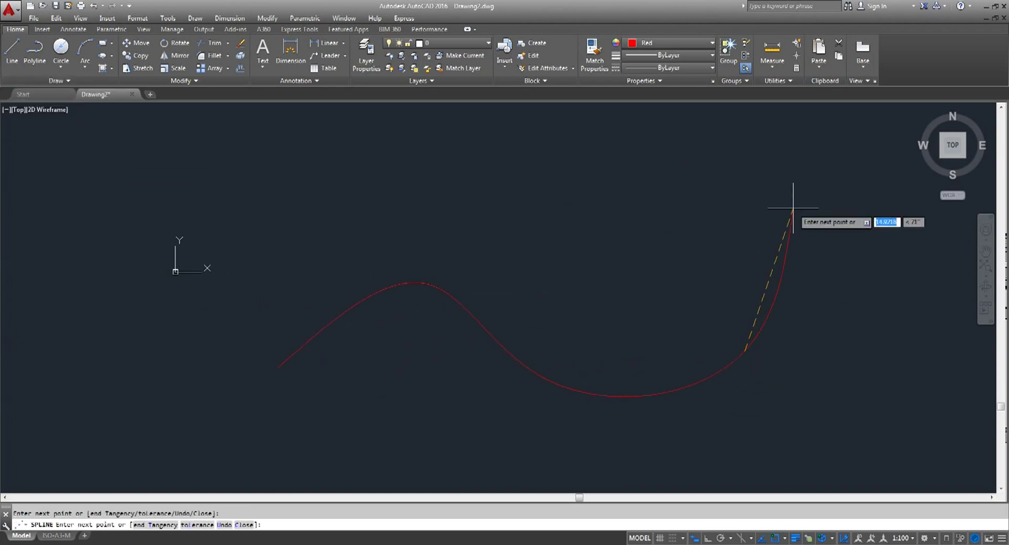
pyautogui.click(796, 226)
pyautogui.click(670, 130)
pyautogui.rightClick(587, 203)
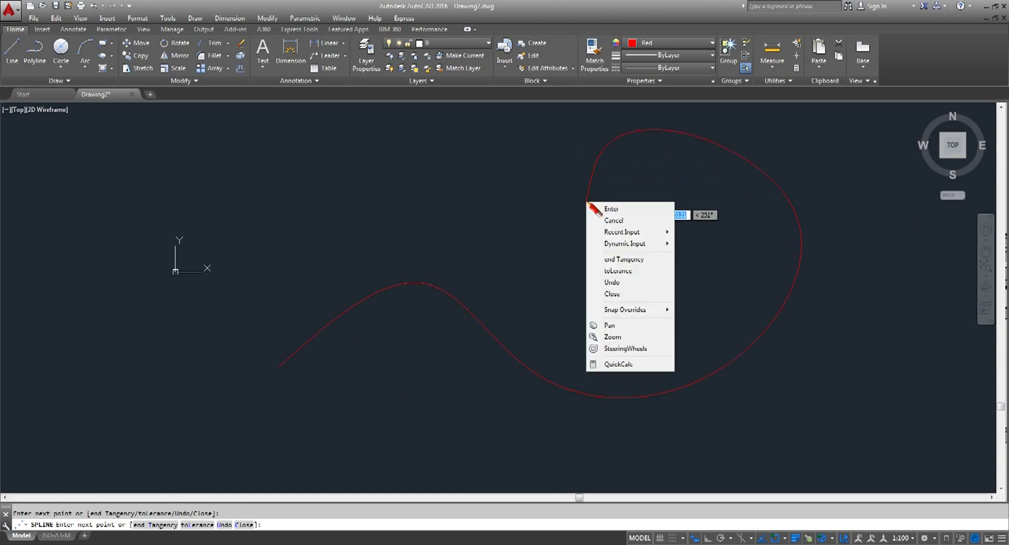
pyautogui.click(612, 210)
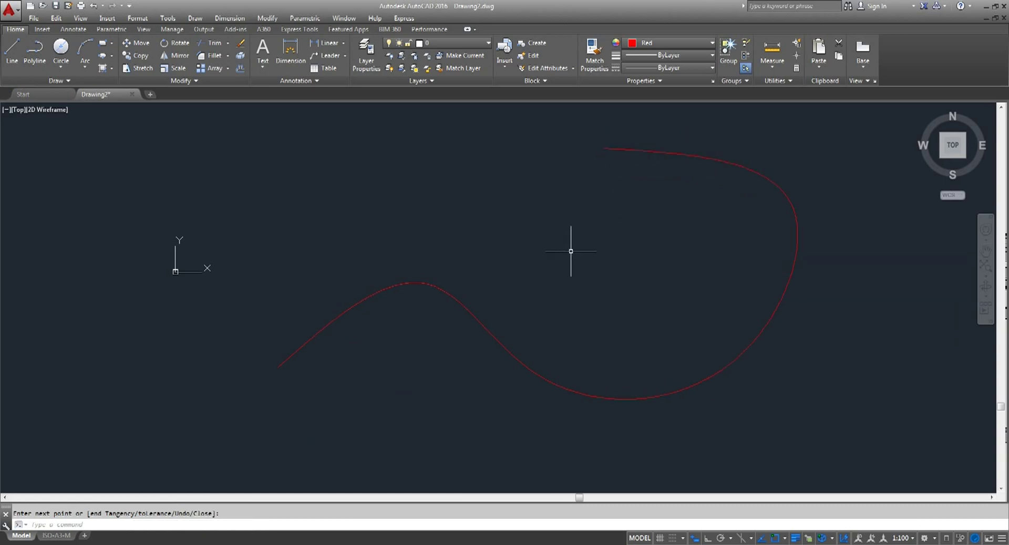
# Set the current drawing colour to 255,255,255 (white).
pyautogui.click(651, 42)
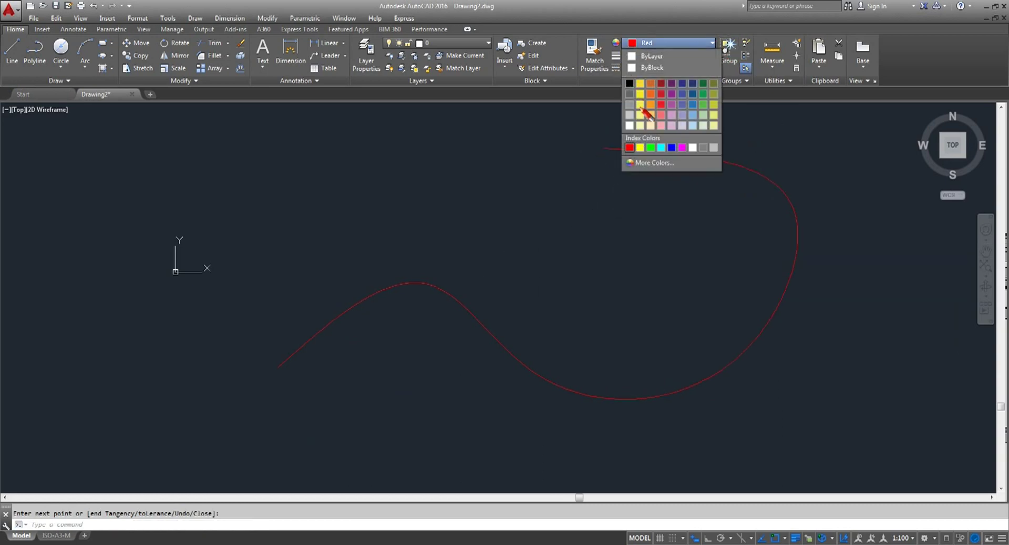
pyautogui.click(630, 127)
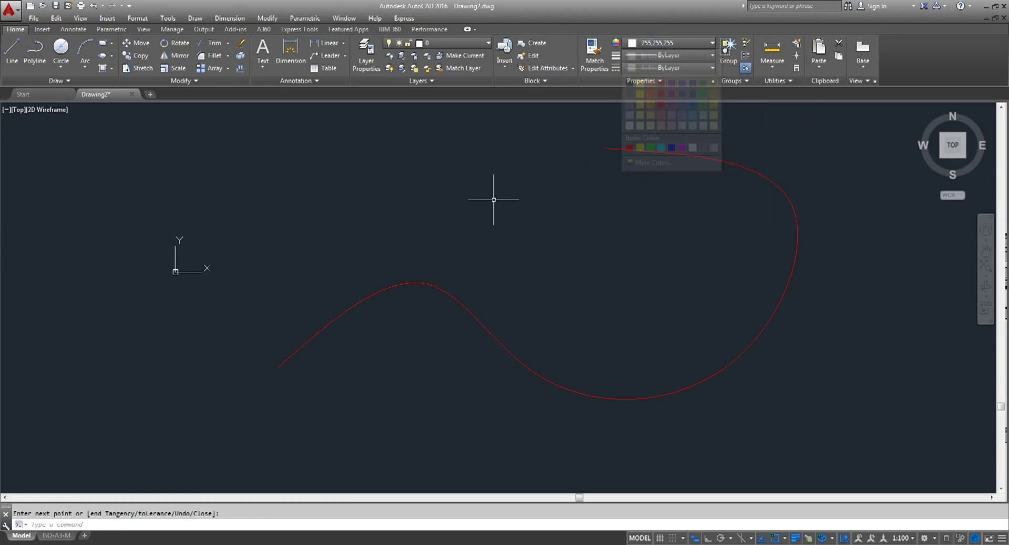
pyautogui.moveTo(446, 299); pyautogui.dragTo(325, 335, button='middle')
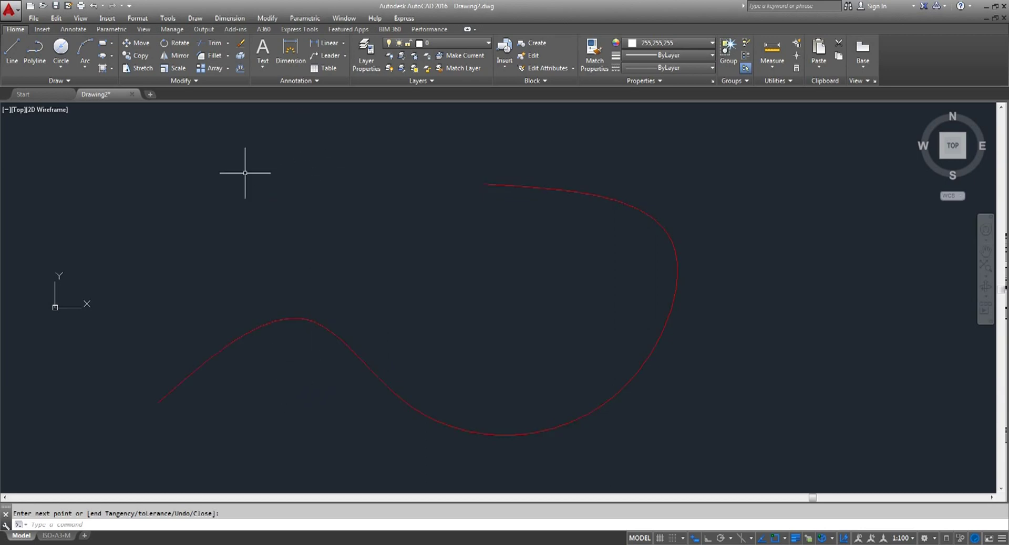
# Use Lengthen on the spline to read its current length of 91.3308.
pyautogui.click(181, 83)
pyautogui.click(155, 95)
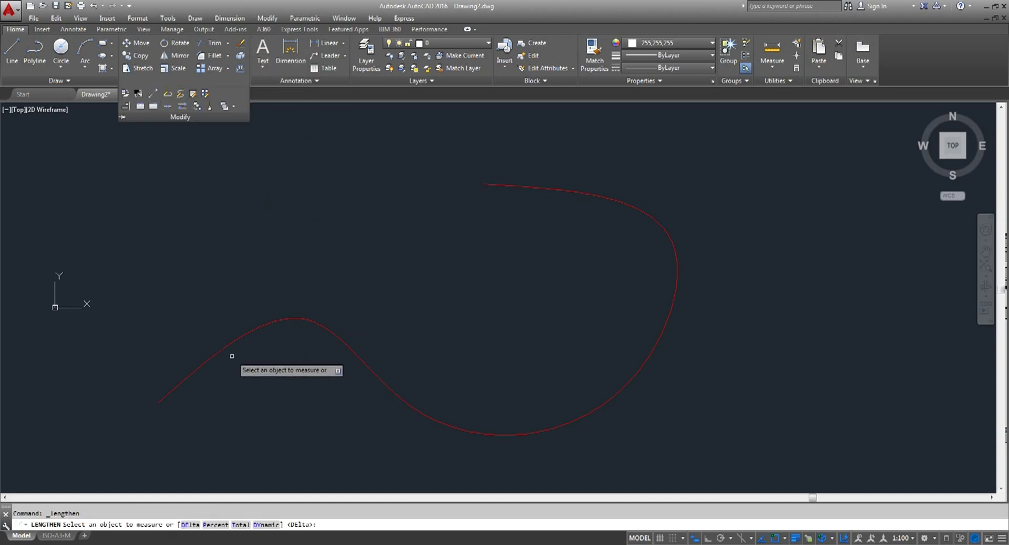
pyautogui.click(231, 342)
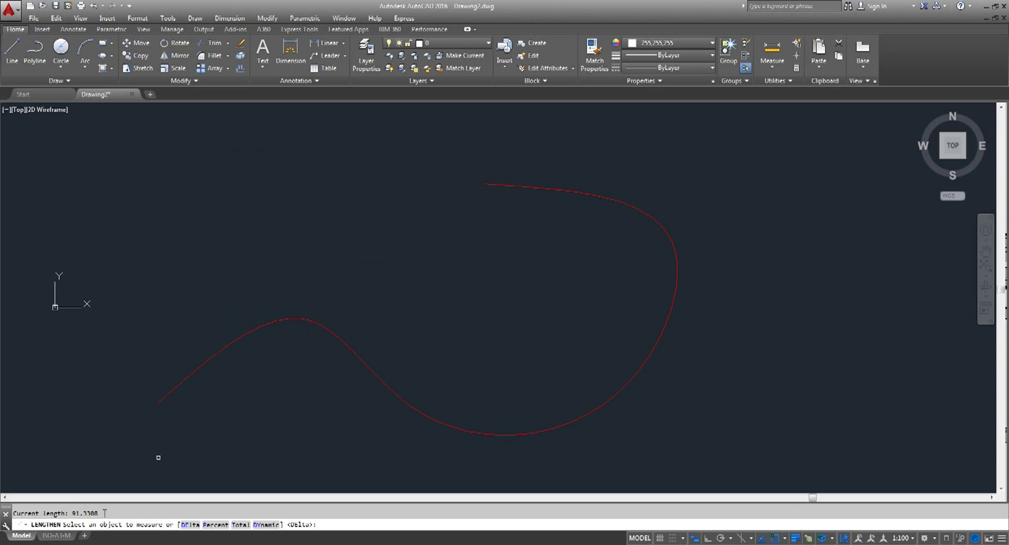
pyautogui.press('Escape')
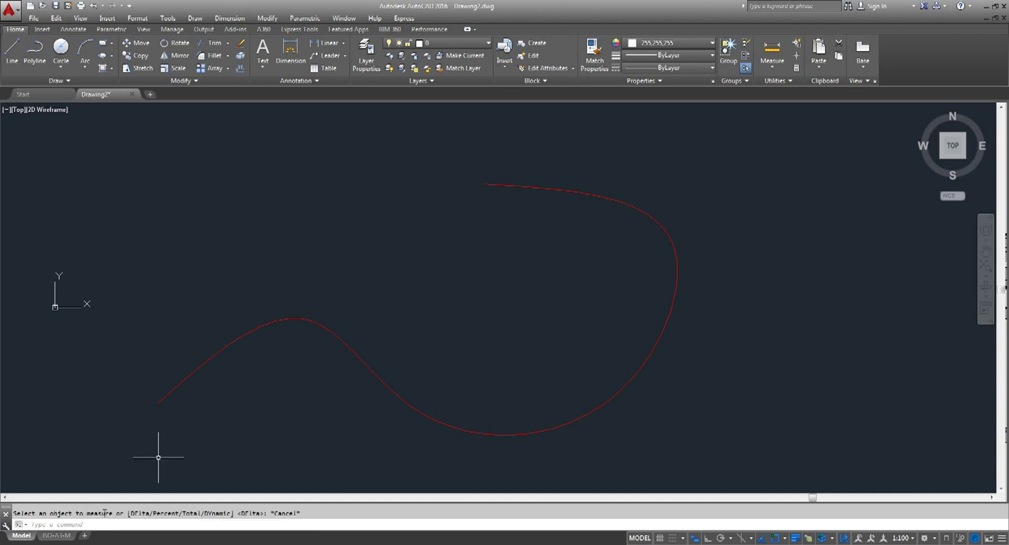
pyautogui.moveTo(468, 315); pyautogui.dragTo(510, 290, button='middle')
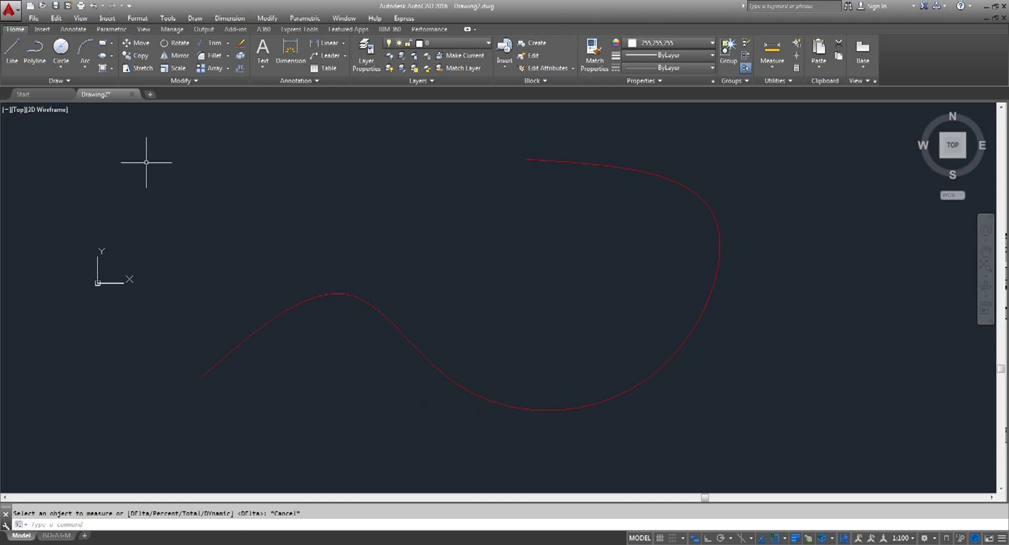
# Divide the spline into 10 equal segments, placing nine point markers along it.
pyautogui.click(56, 80)
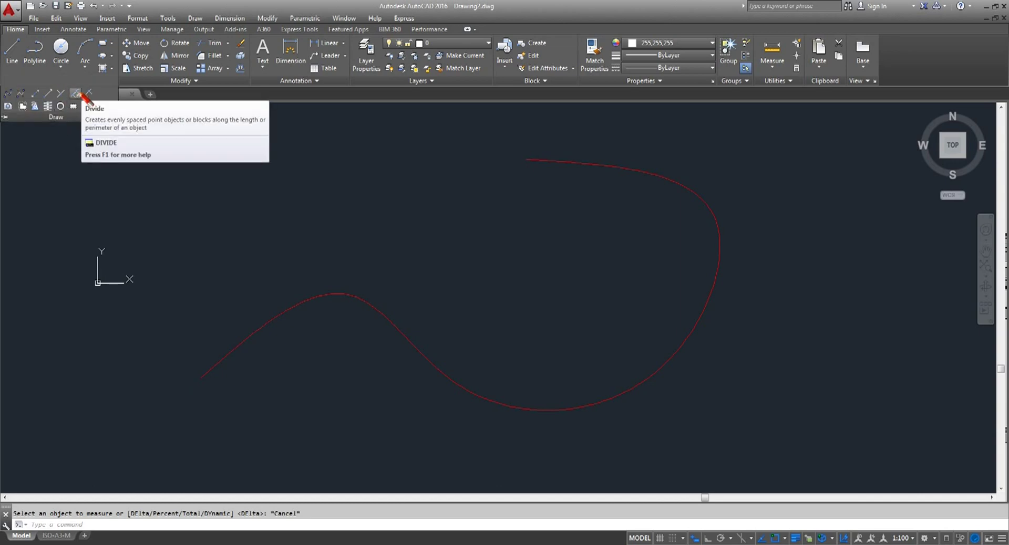
pyautogui.click(76, 94)
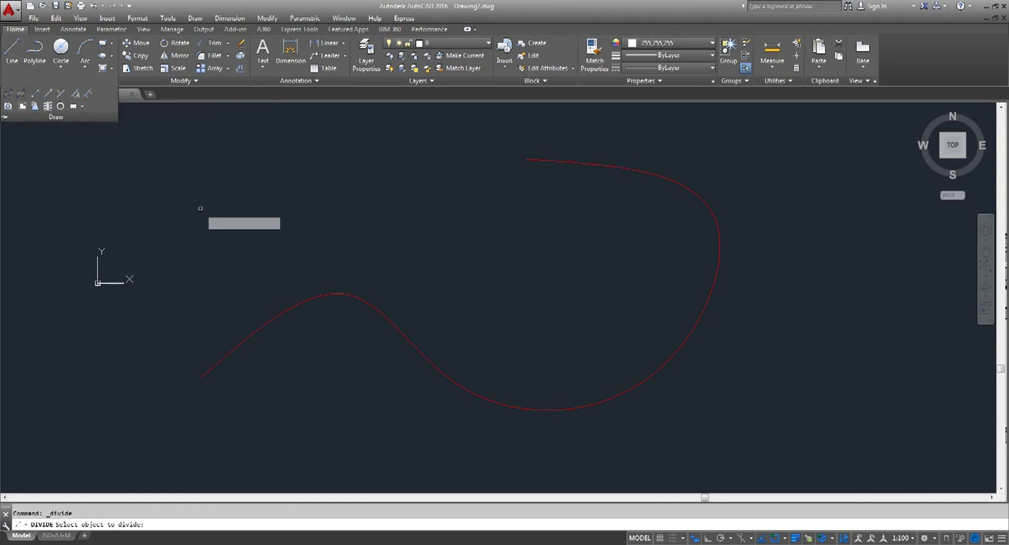
pyautogui.click(306, 301)
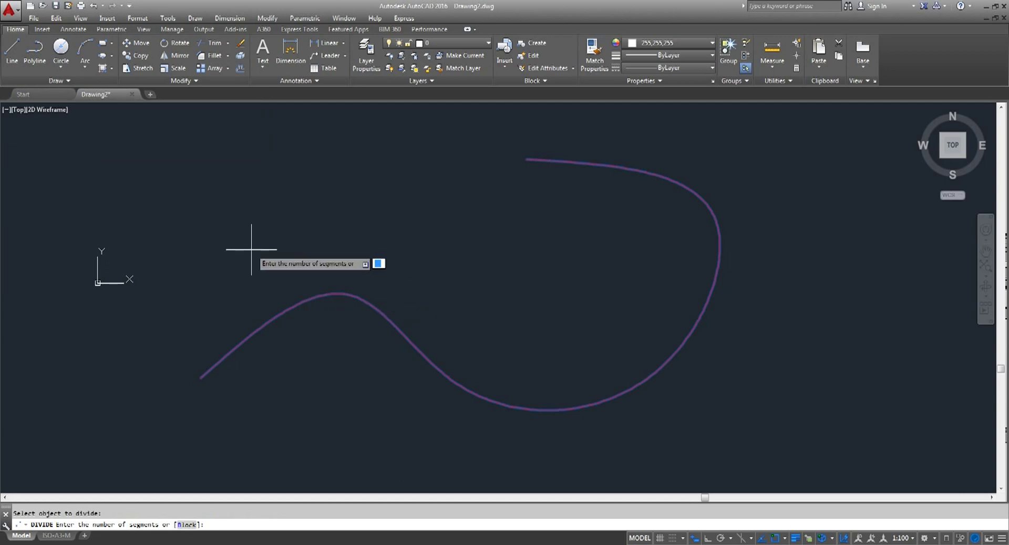
pyautogui.write('10')
pyautogui.press('Return')
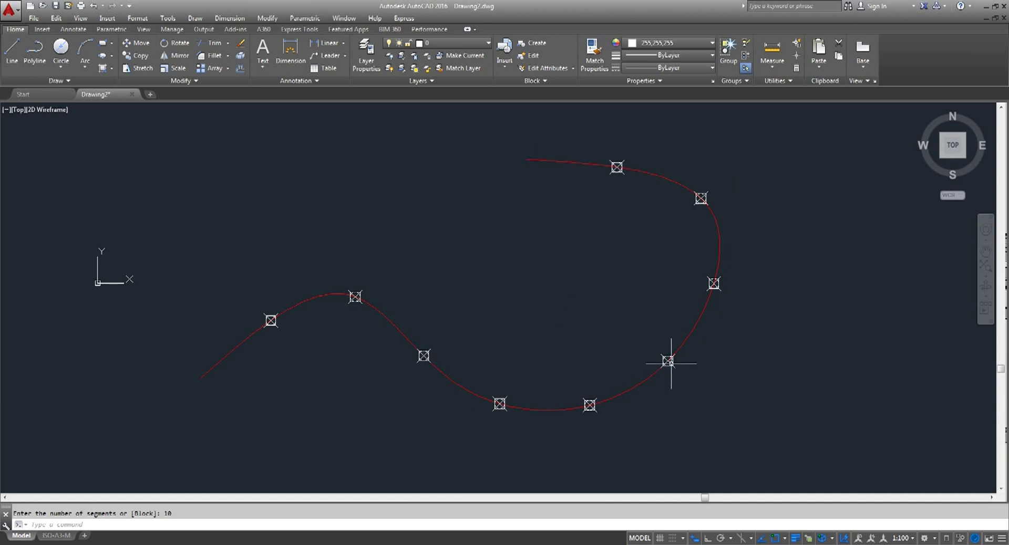
pyautogui.moveTo(259, 359); pyautogui.dragTo(305, 324, button='middle')
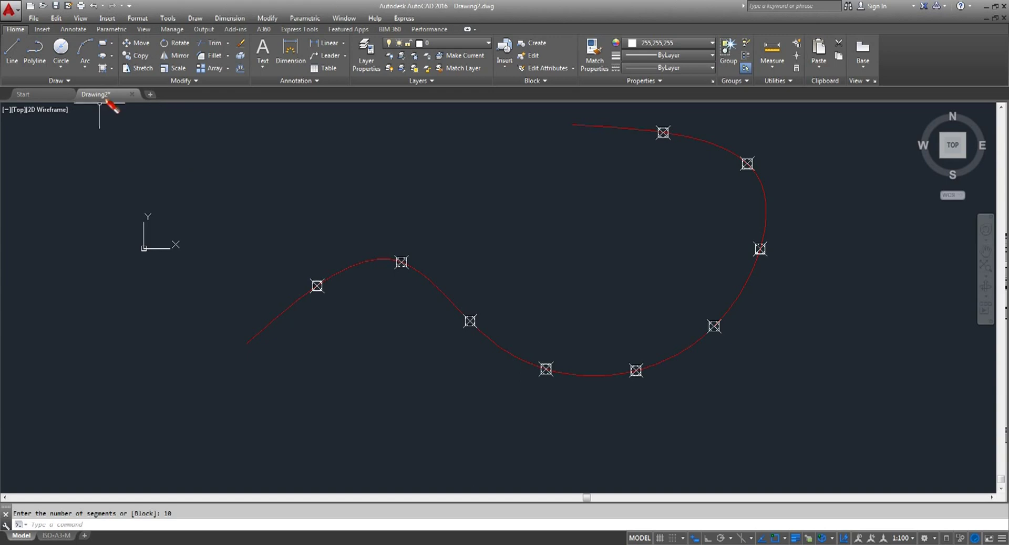
# Break the spline at its first division marker near the left end.
pyautogui.click(183, 83)
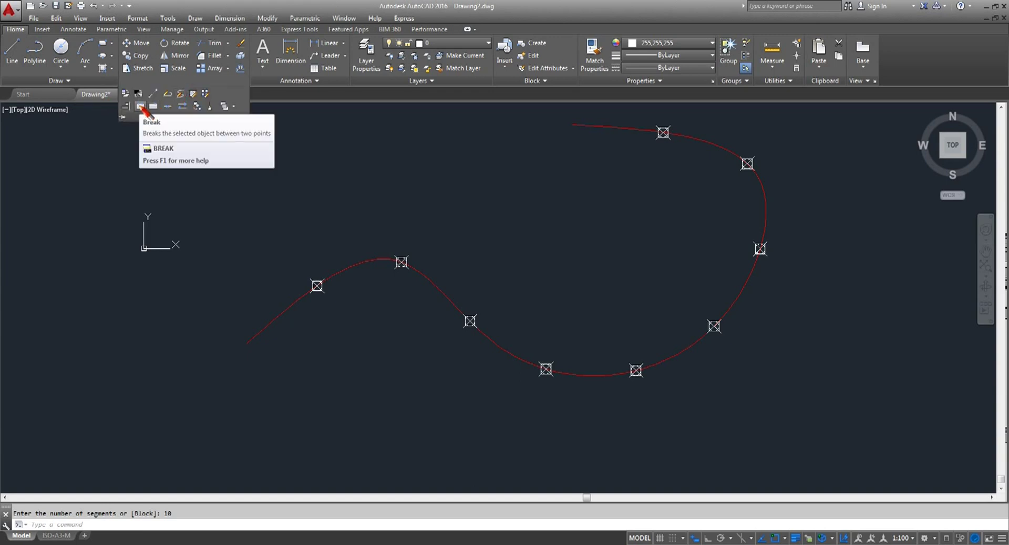
pyautogui.click(152, 107)
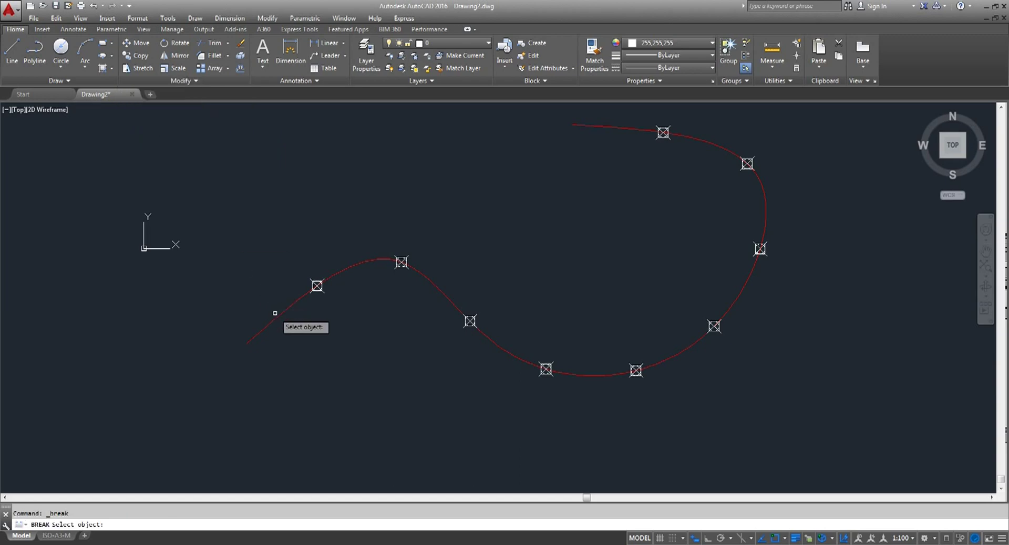
pyautogui.click(277, 315)
pyautogui.scroll(5, 303, 295)
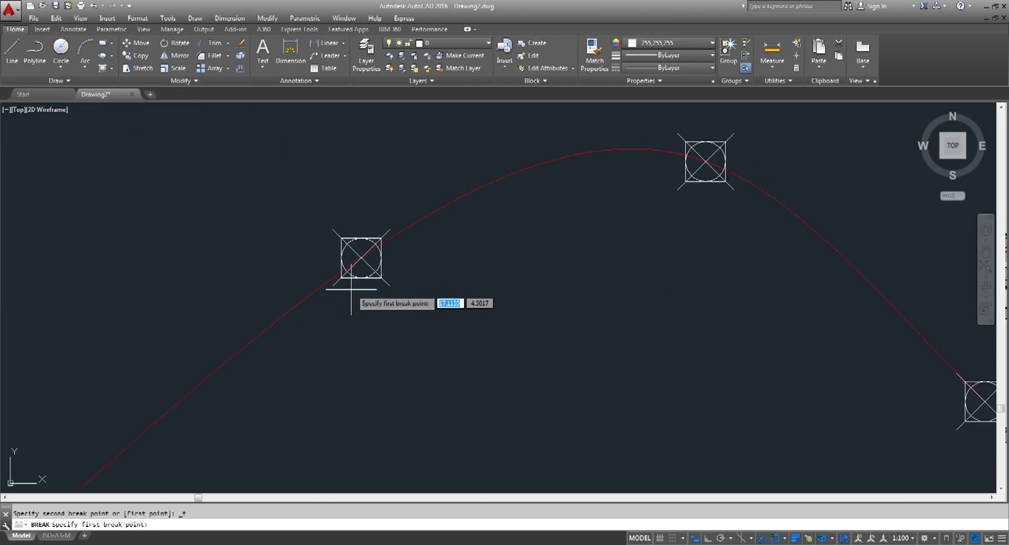
pyautogui.click(361, 257)
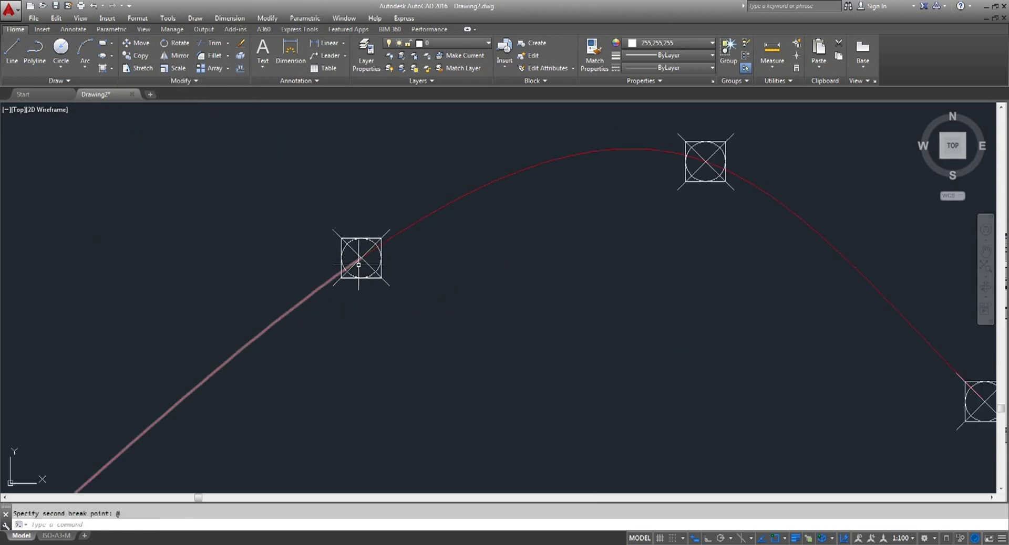
# Break a trial gap into the curve with a second Break, then undo it.
pyautogui.rightClick(439, 277)
pyautogui.click(477, 285)
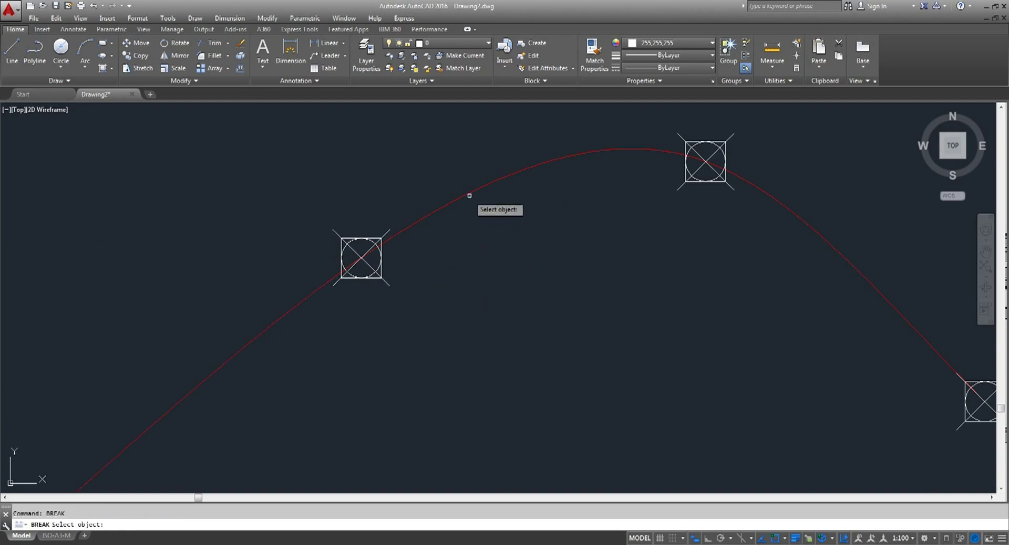
pyautogui.click(467, 191)
pyautogui.scroll(-4, 297, 206)
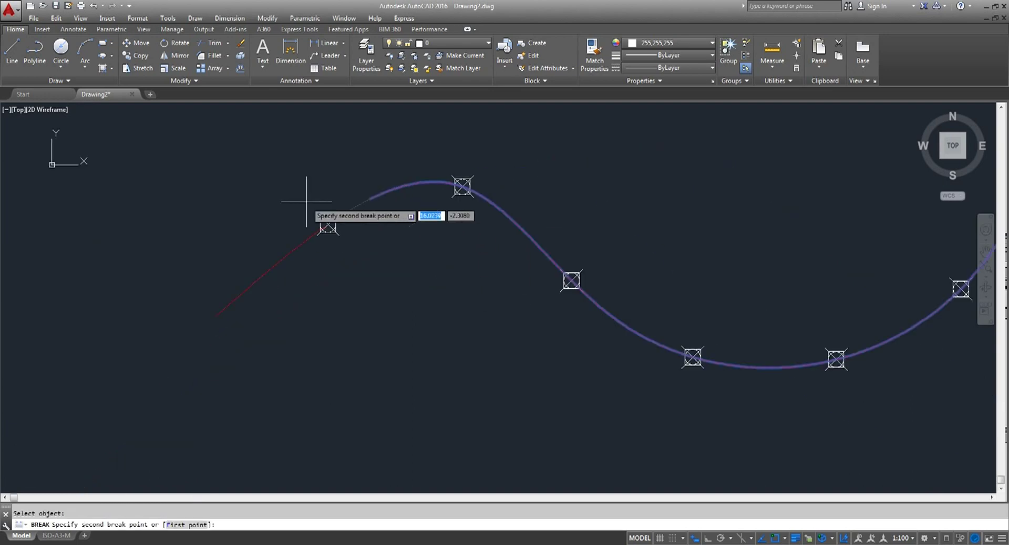
pyautogui.scroll(4, 463, 187)
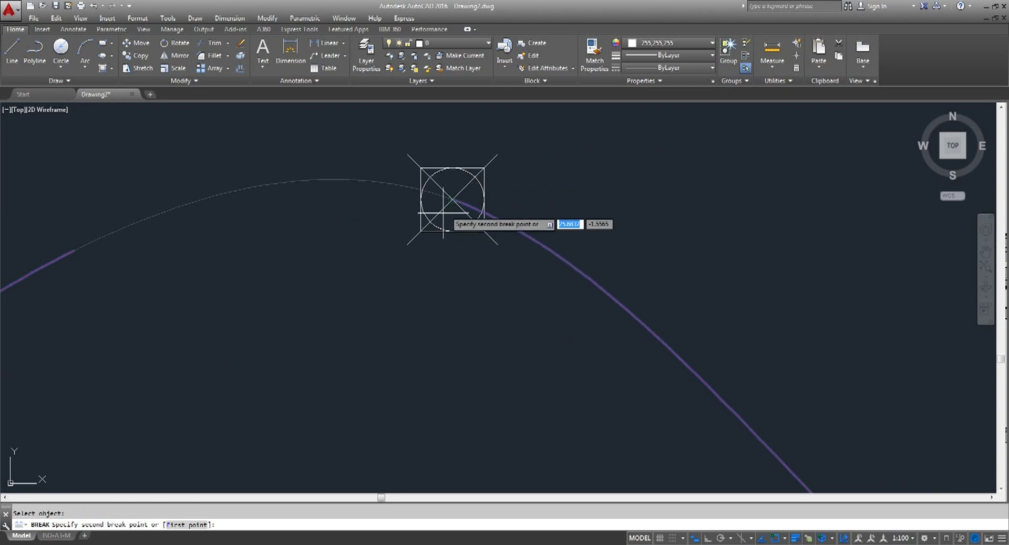
pyautogui.click(451, 199)
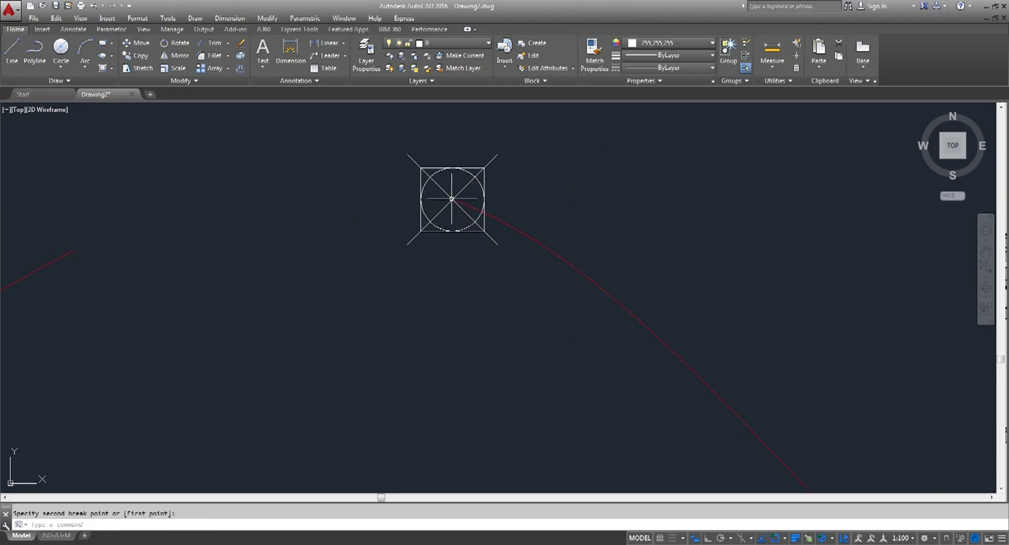
pyautogui.scroll(-4, 399, 167)
pyautogui.scroll(-2, 306, 173)
pyautogui.scroll(2, 235, 113)
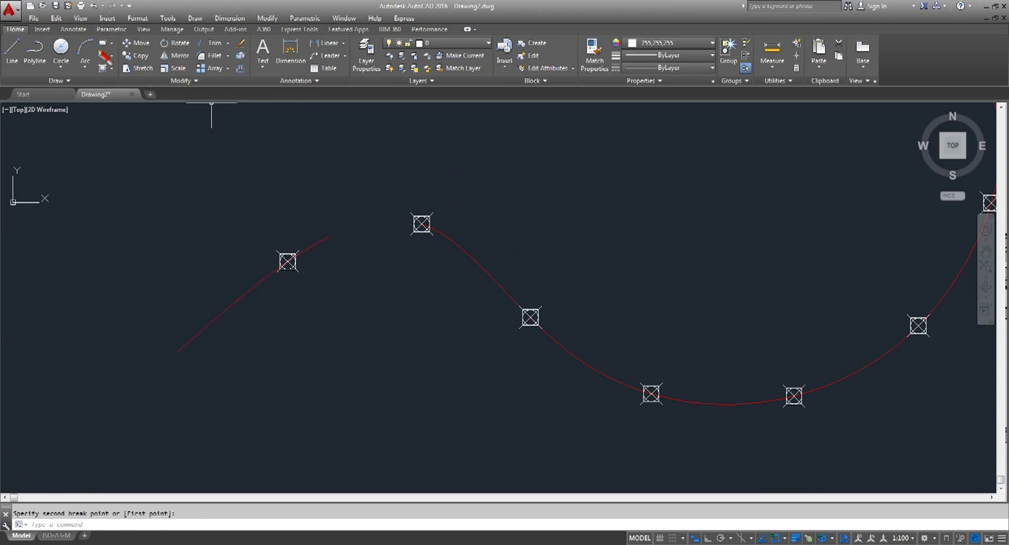
pyautogui.click(97, 7)
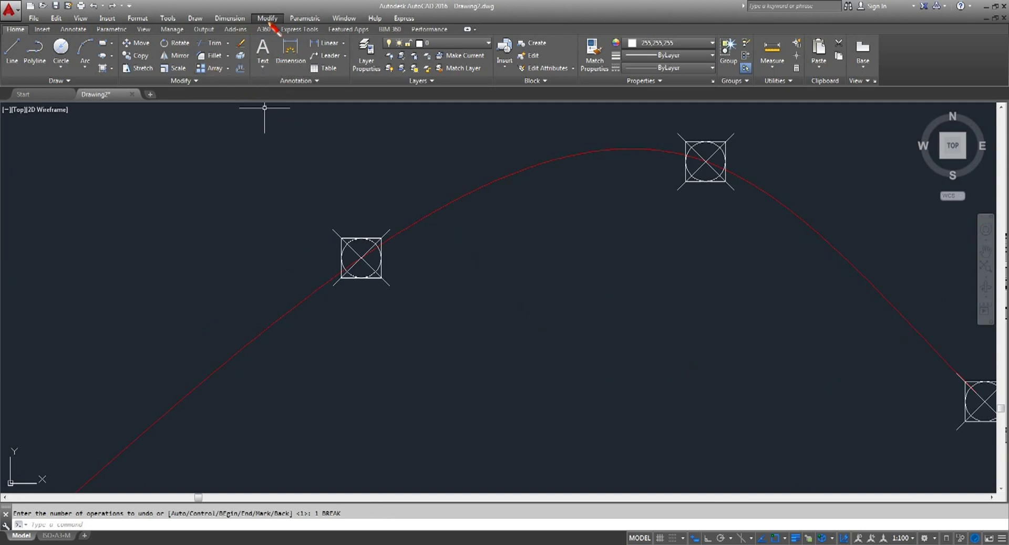
# Break the spline at a point on its upper right, cancelling a repeated Break.
pyautogui.click(207, 84)
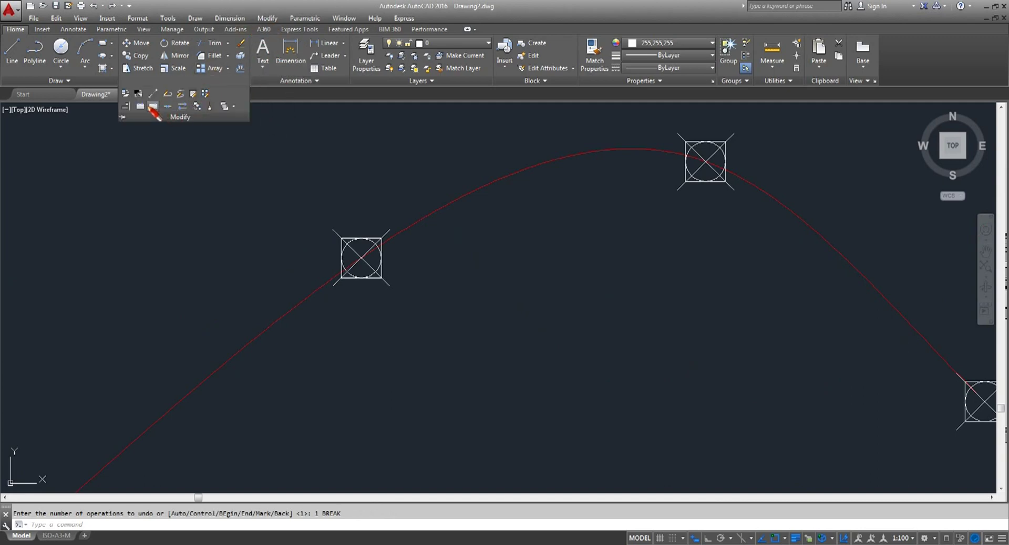
pyautogui.click(153, 106)
pyautogui.click(481, 198)
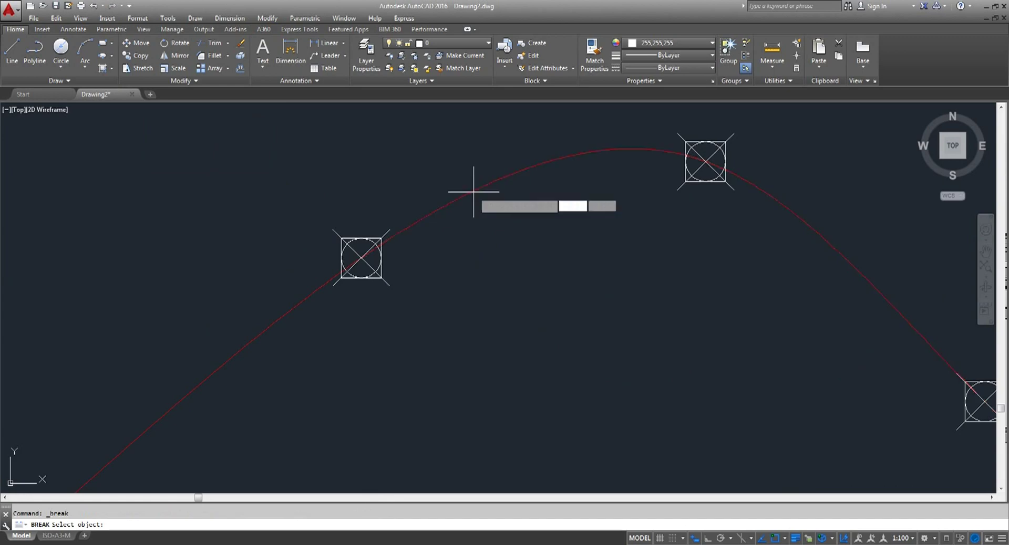
pyautogui.click(706, 161)
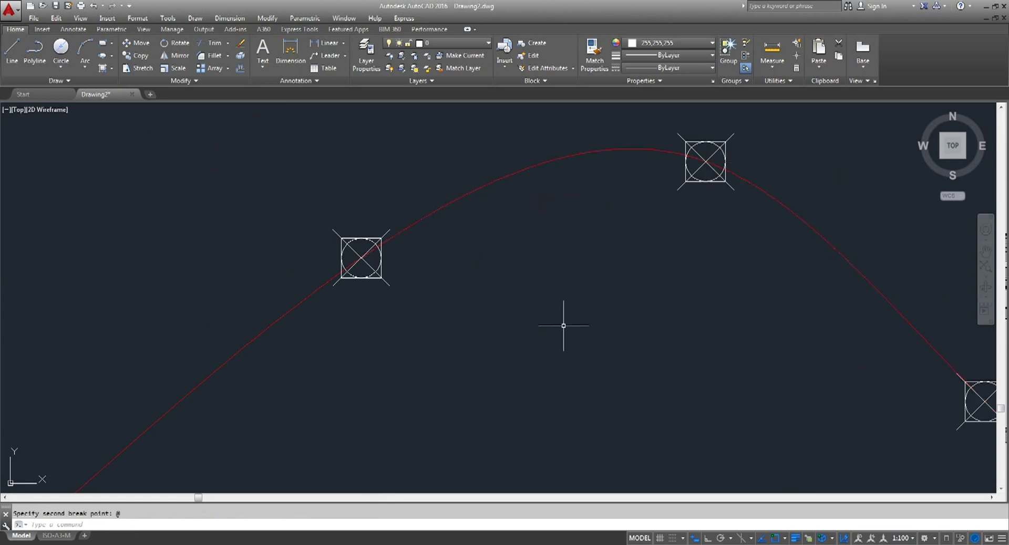
pyautogui.scroll(-4, 563, 327)
pyautogui.rightClick(603, 212)
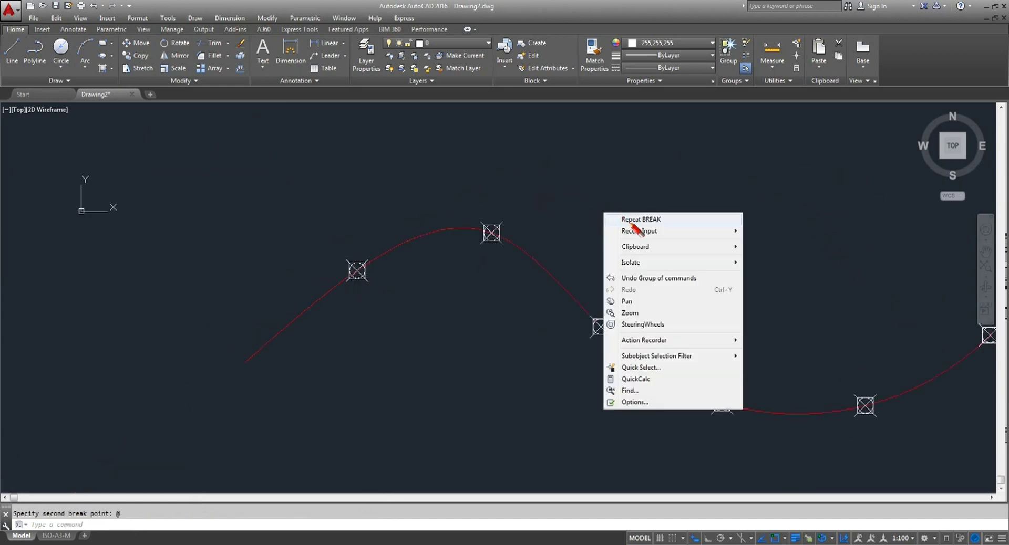
pyautogui.click(633, 223)
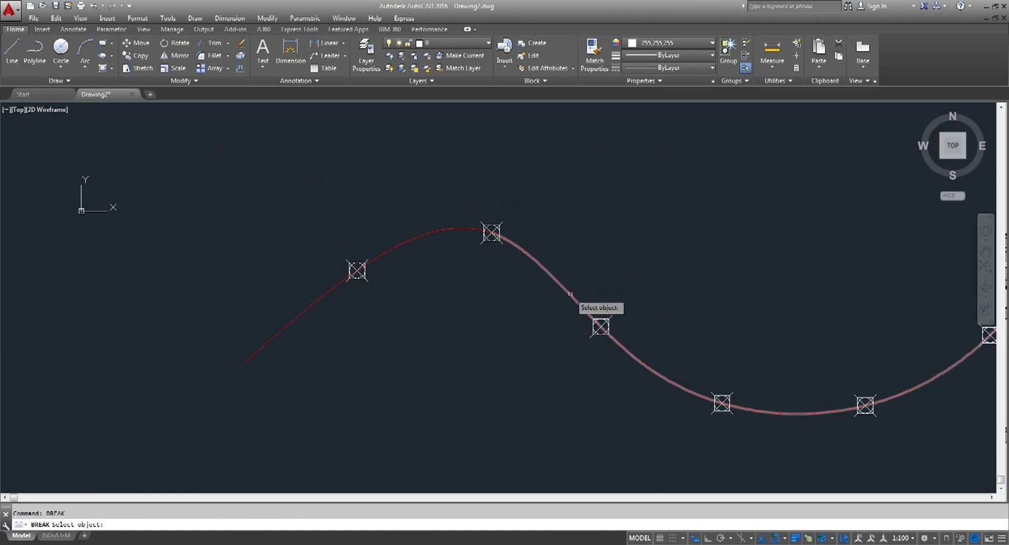
pyautogui.click(570, 293)
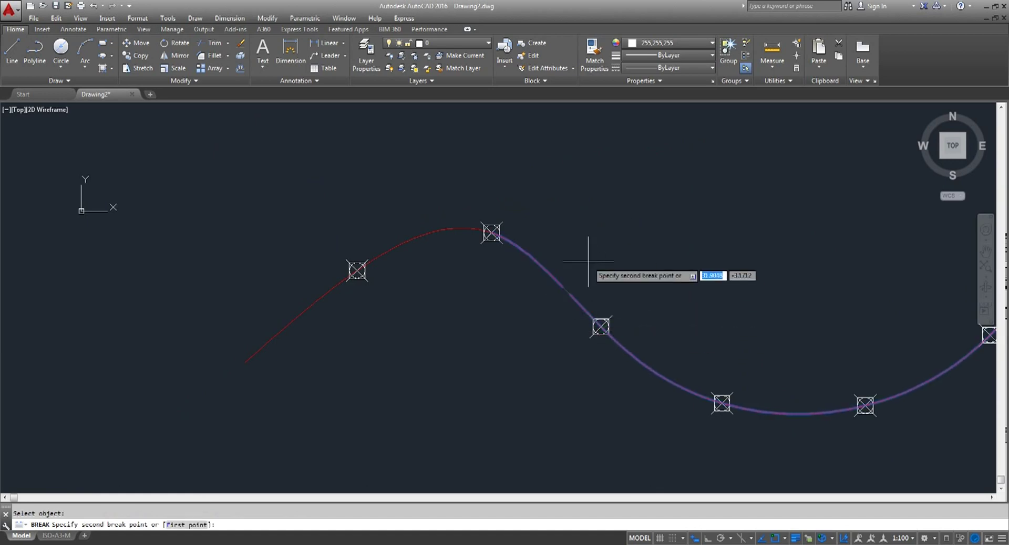
pyautogui.press('Escape')
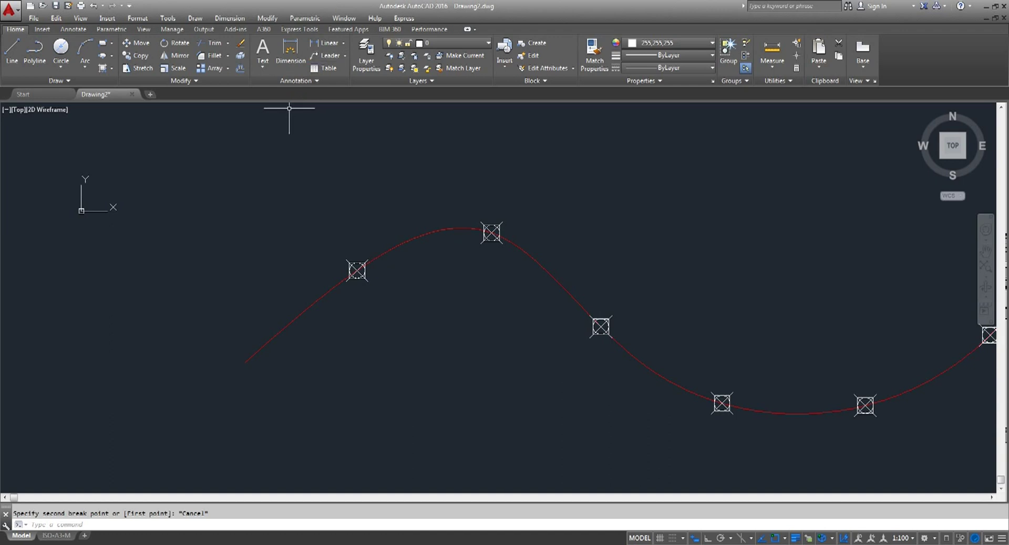
# Break the spline at another node marker with Break at Point.
pyautogui.click(189, 82)
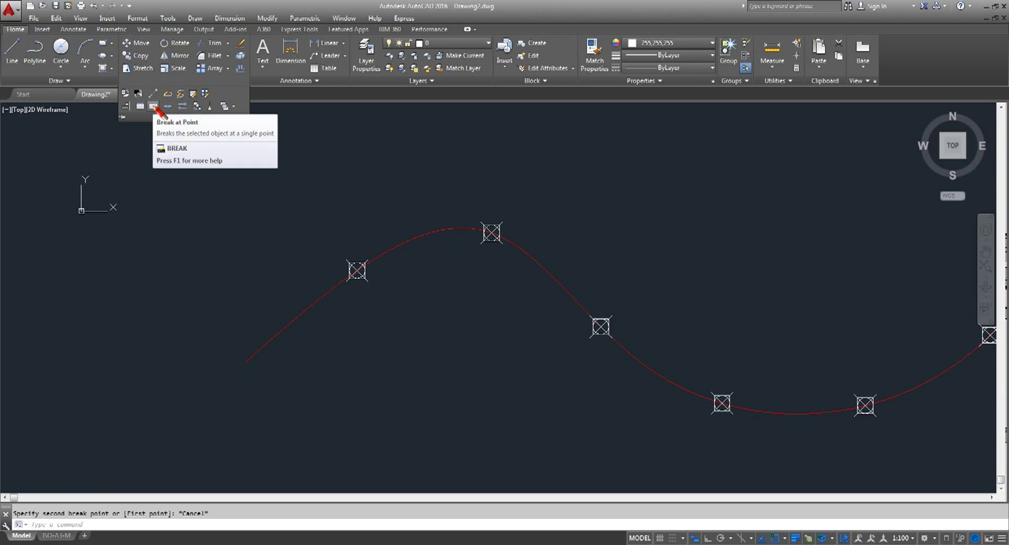
pyautogui.click(154, 106)
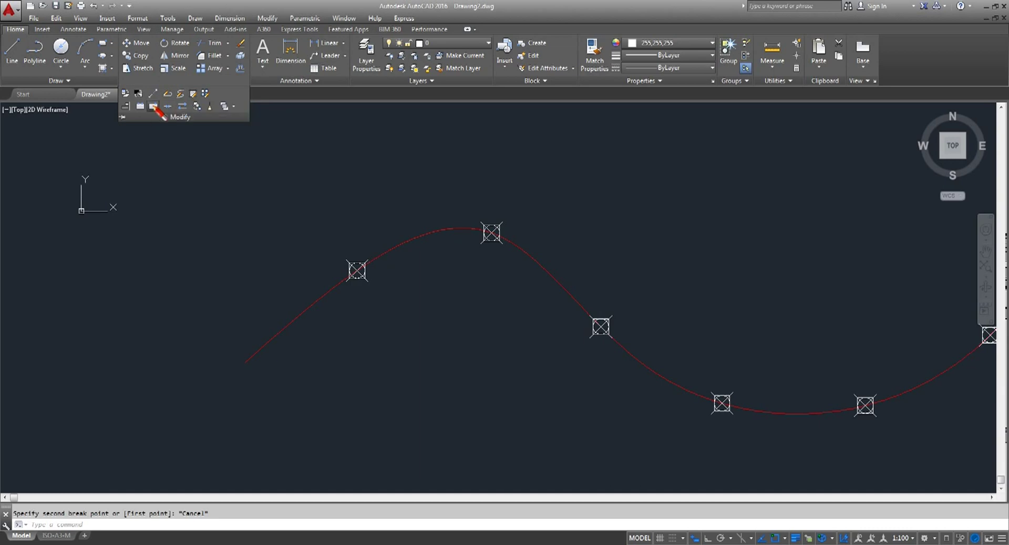
pyautogui.click(580, 307)
pyautogui.click(600, 327)
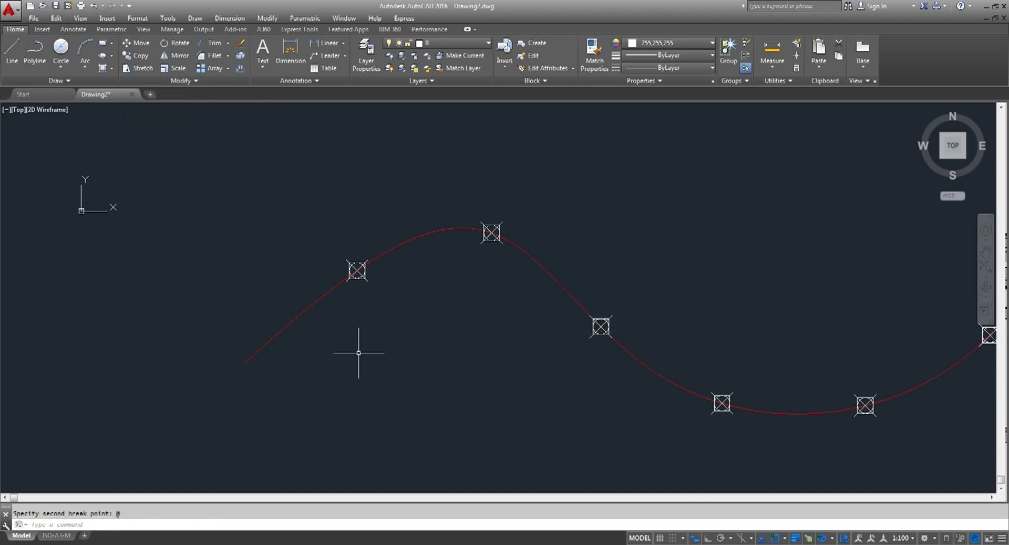
pyautogui.moveTo(479, 259); pyautogui.dragTo(419, 200, button='middle')
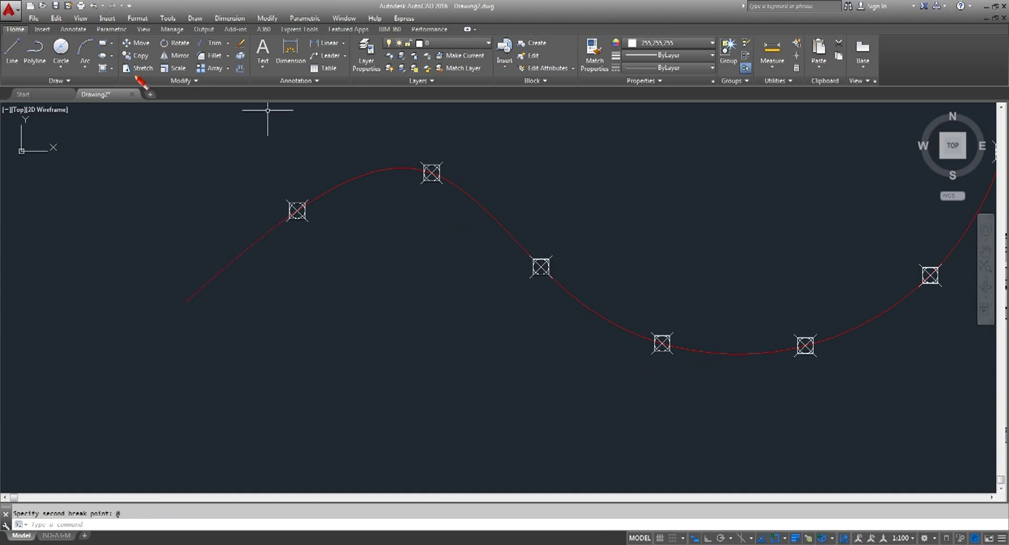
# Move the left end piece and the piece between the first two markers away from the curve.
pyautogui.click(137, 43)
pyautogui.click(235, 261)
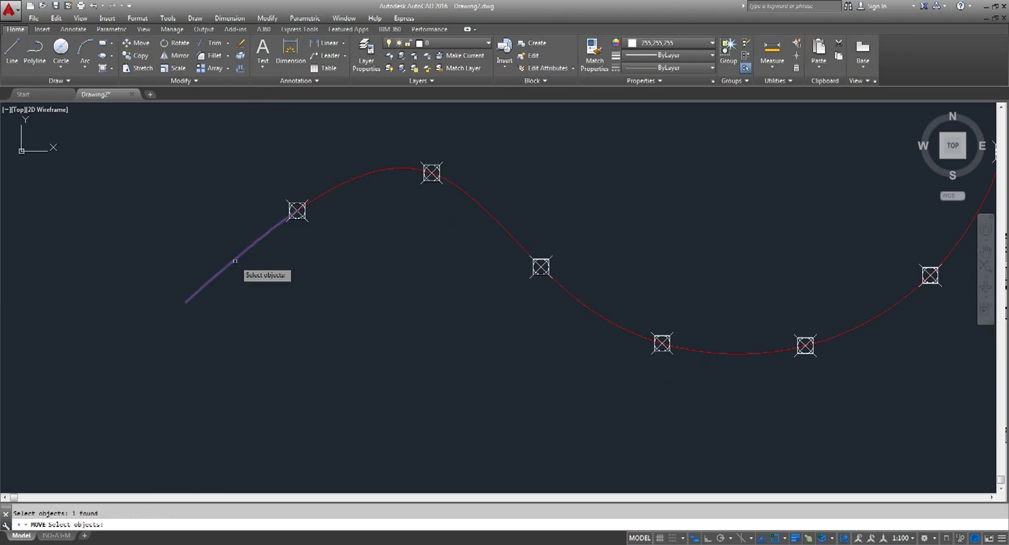
pyautogui.press('Return')
pyautogui.click(349, 372)
pyautogui.rightClick(392, 312)
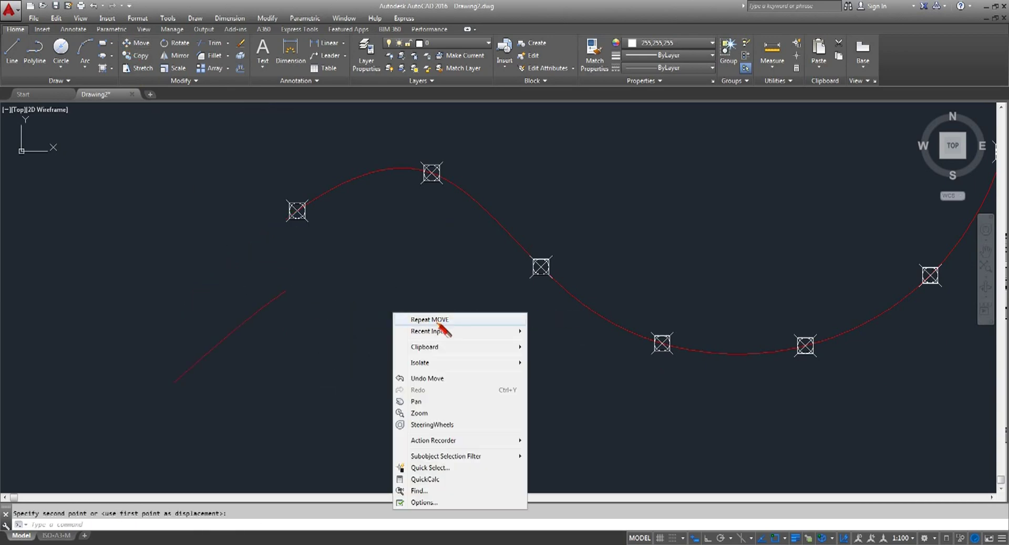
pyautogui.click(444, 319)
pyautogui.click(371, 169)
pyautogui.press('Return')
pyautogui.click(431, 226)
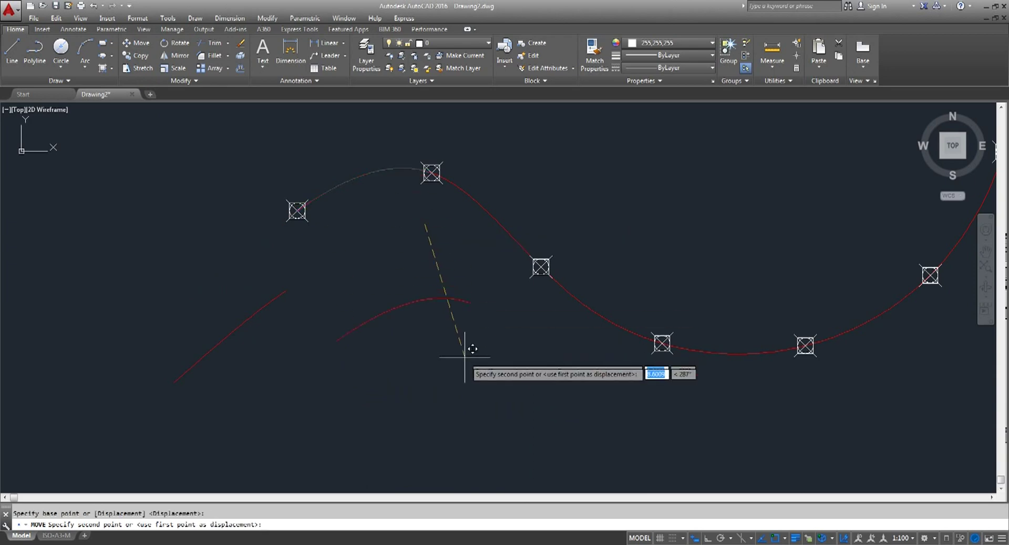
pyautogui.click(475, 387)
# Move the piece between the second and third markers up and to the right.
pyautogui.rightClick(521, 135)
pyautogui.click(546, 141)
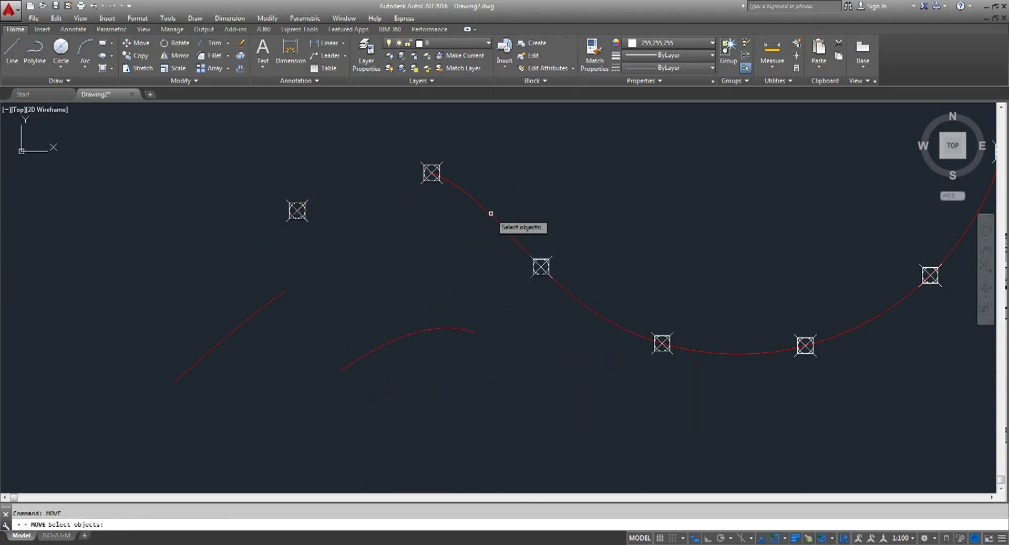
pyautogui.click(490, 216)
pyautogui.press('Return')
pyautogui.click(558, 210)
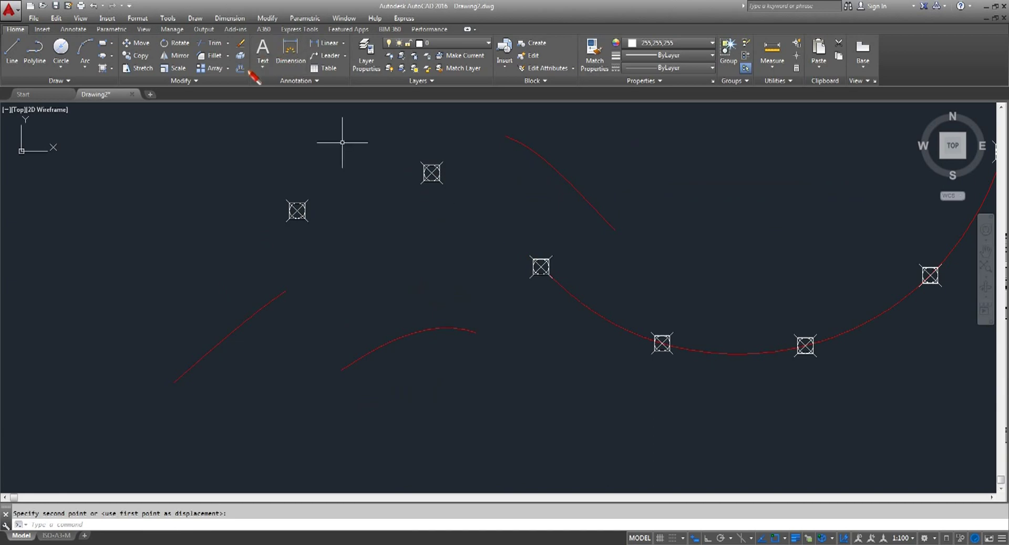
pyautogui.click(180, 80)
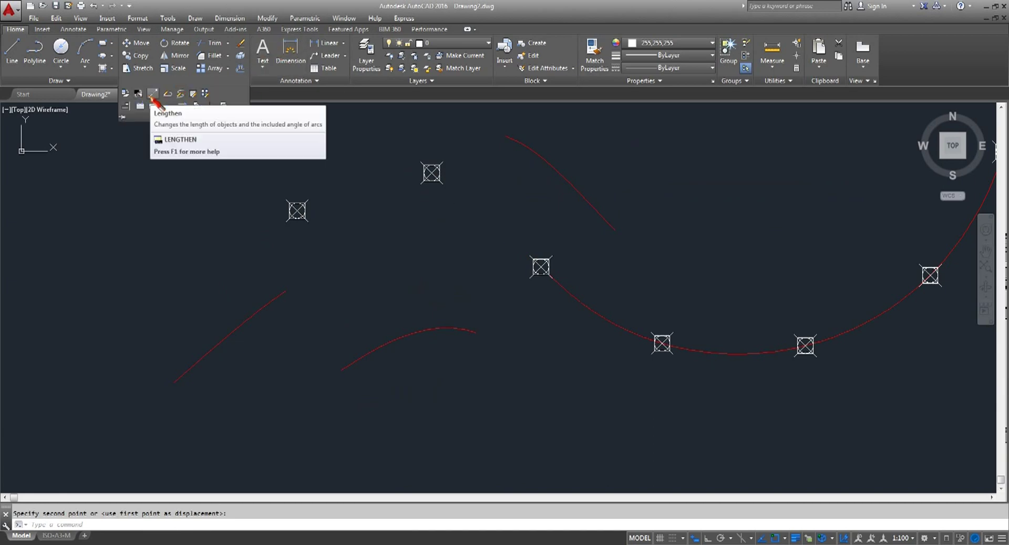
# Read piece lengths with Lengthen: short pieces about 9.133 each, remaining curve 63.9315.
pyautogui.click(152, 94)
pyautogui.click(253, 314)
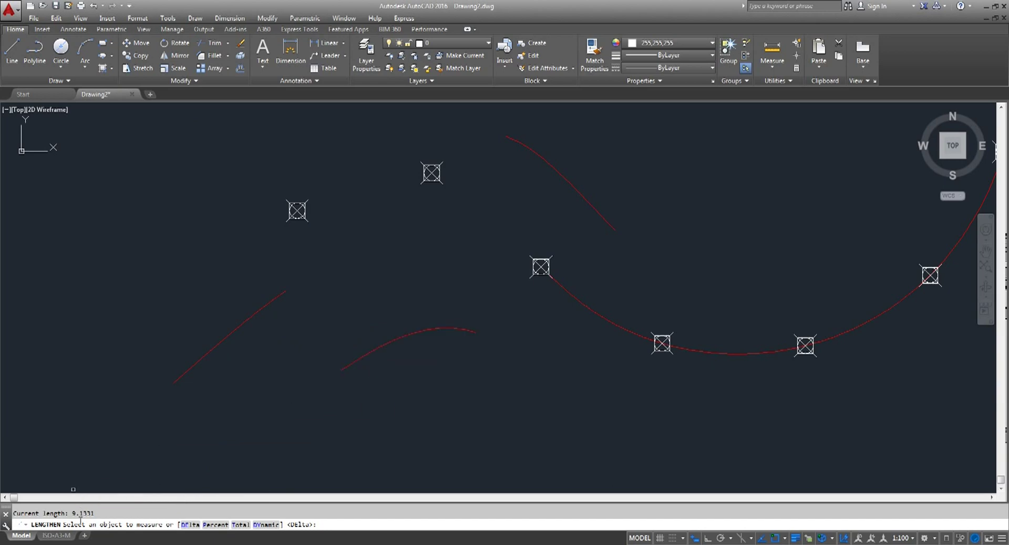
pyautogui.click(571, 182)
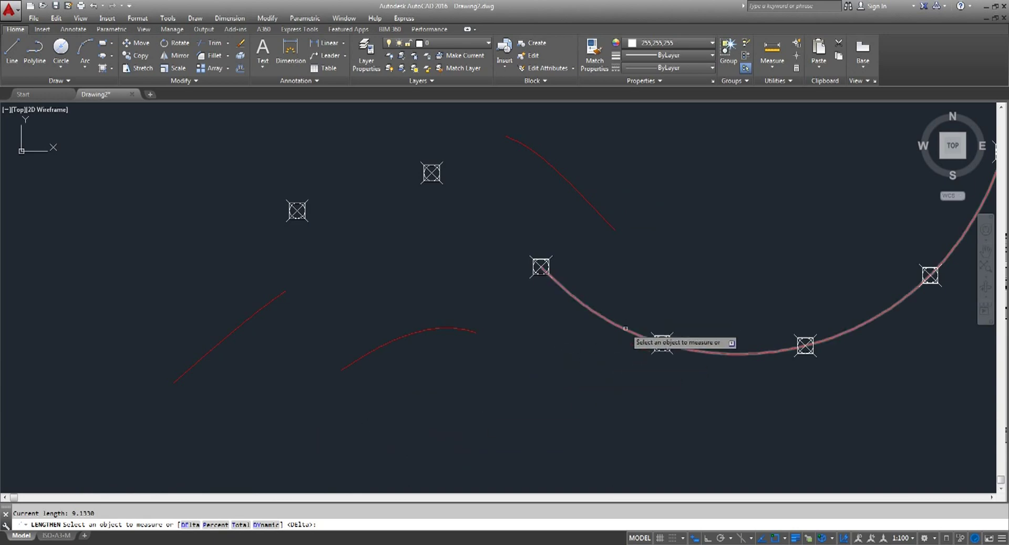
pyautogui.click(625, 329)
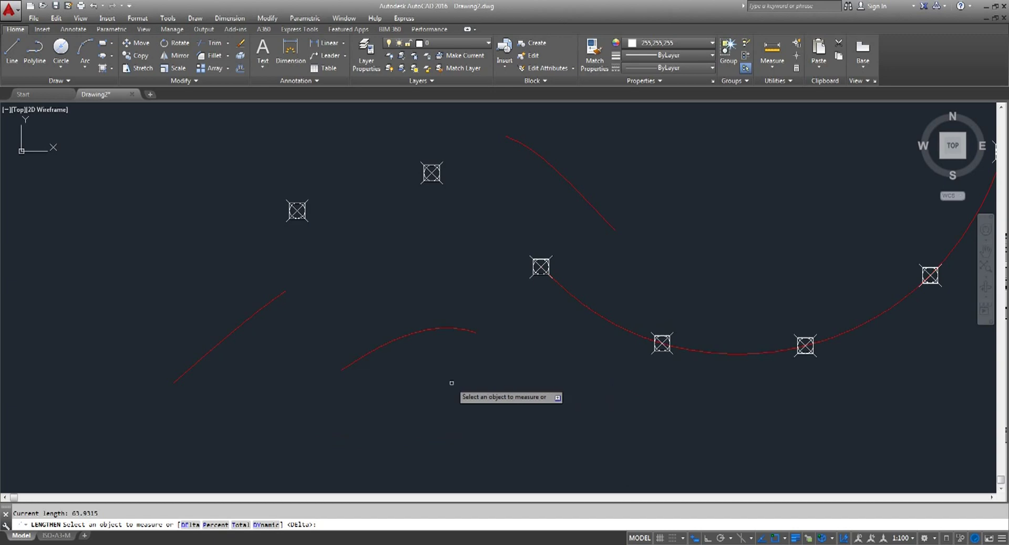
pyautogui.press('Escape')
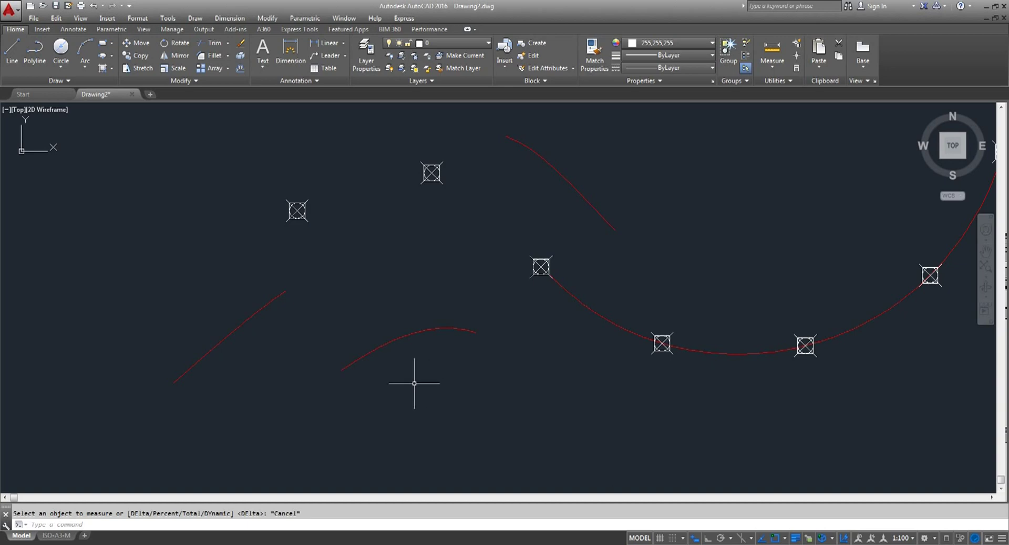
pyautogui.scroll(-5, 384, 316)
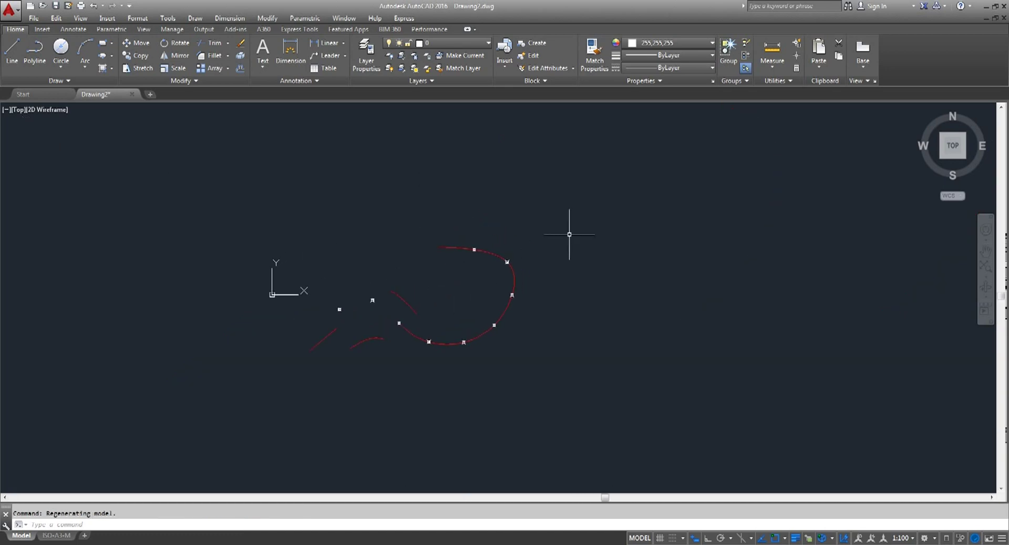
# Crossing-select all 13 spline pieces and markers and delete them.
pyautogui.click(588, 219)
pyautogui.click(231, 412)
pyautogui.press('Delete')
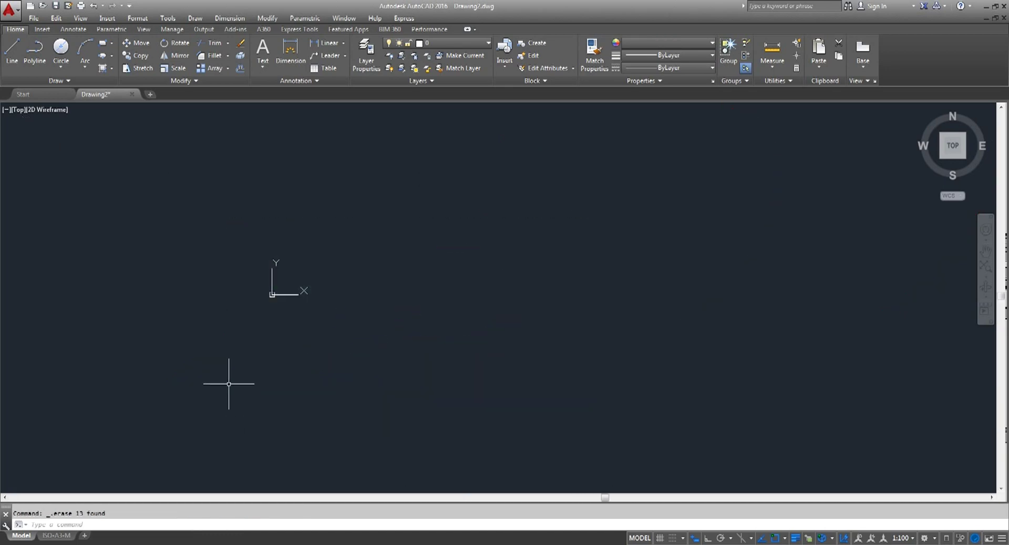
pyautogui.click(985, 271)
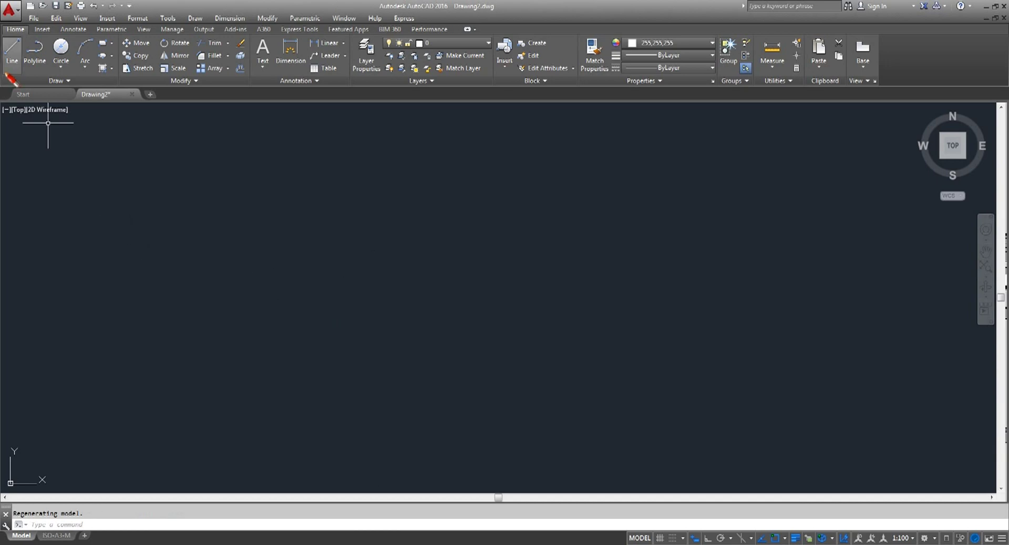
# Draw a new wavy spline through five fit points across the drawing.
pyautogui.click(63, 80)
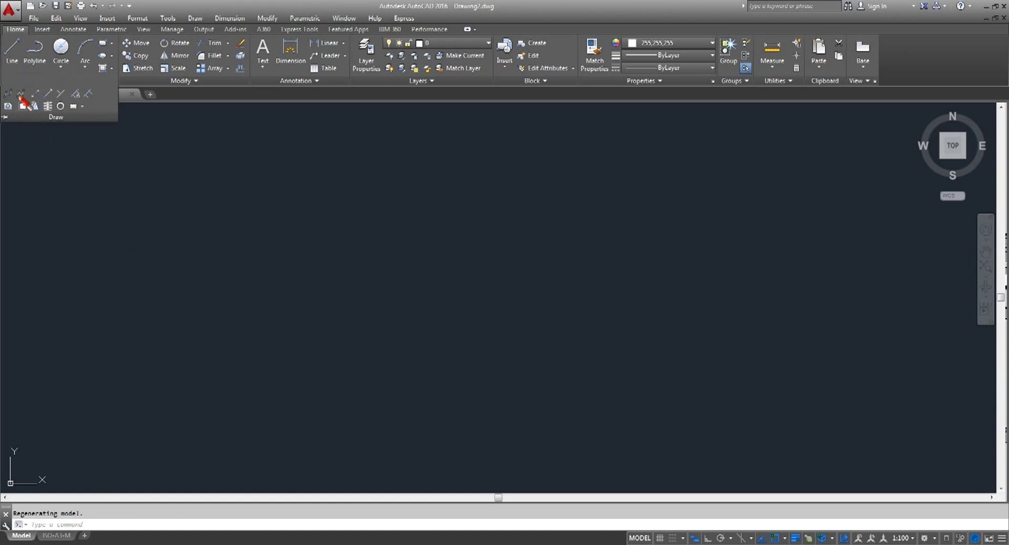
pyautogui.click(8, 93)
pyautogui.click(294, 330)
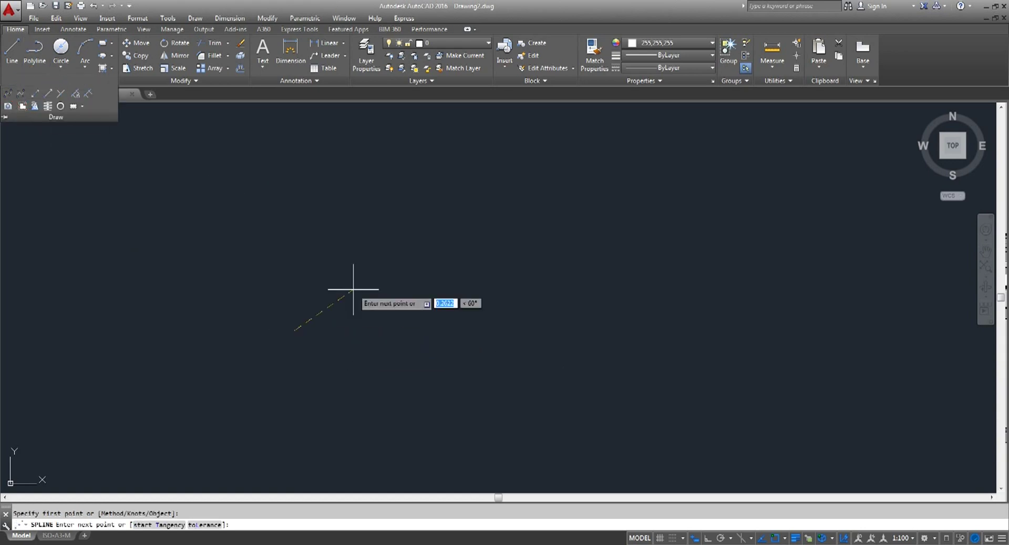
pyautogui.click(421, 259)
pyautogui.click(645, 405)
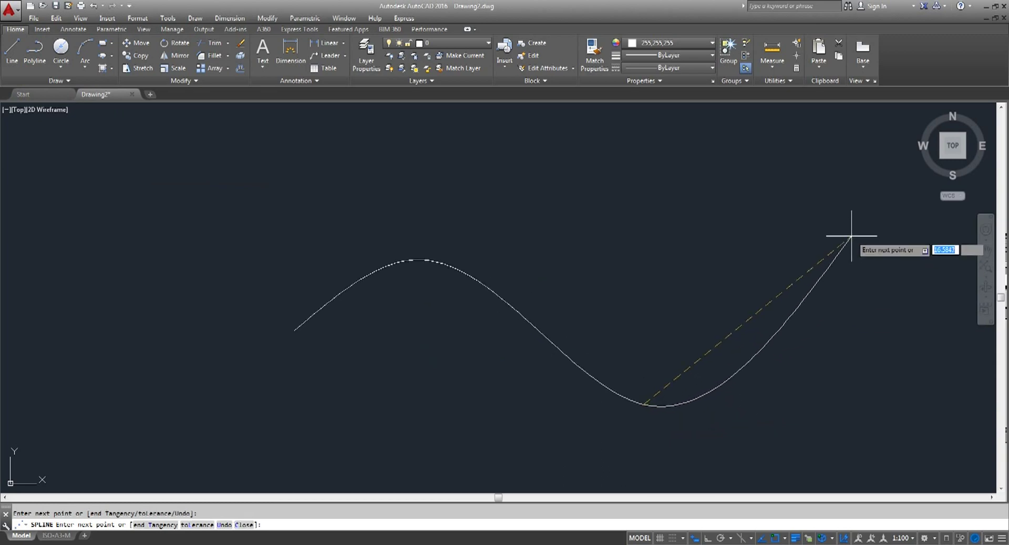
pyautogui.click(844, 203)
pyautogui.click(616, 133)
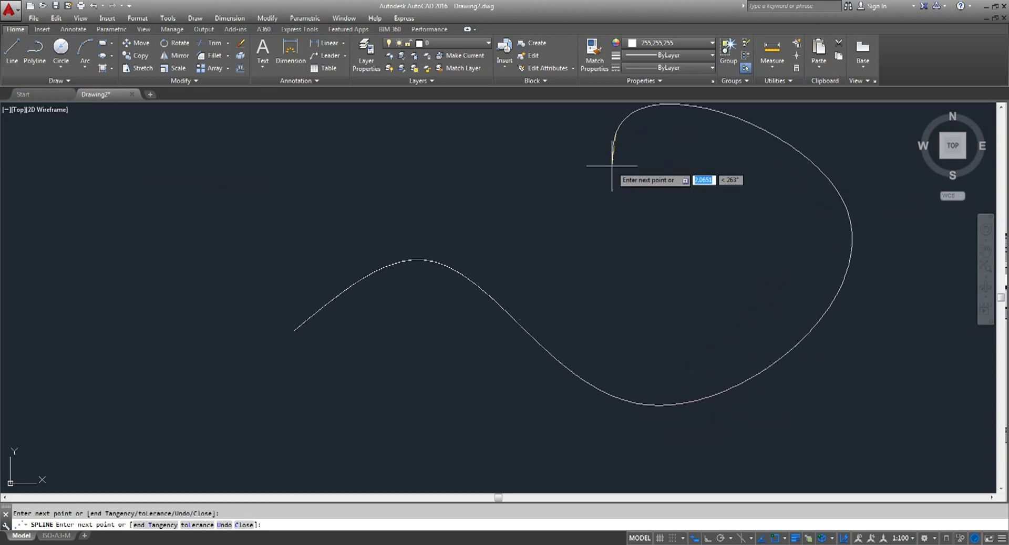
pyautogui.rightClick(613, 167)
pyautogui.click(628, 176)
pyautogui.moveTo(589, 265); pyautogui.dragTo(498, 324, button='middle')
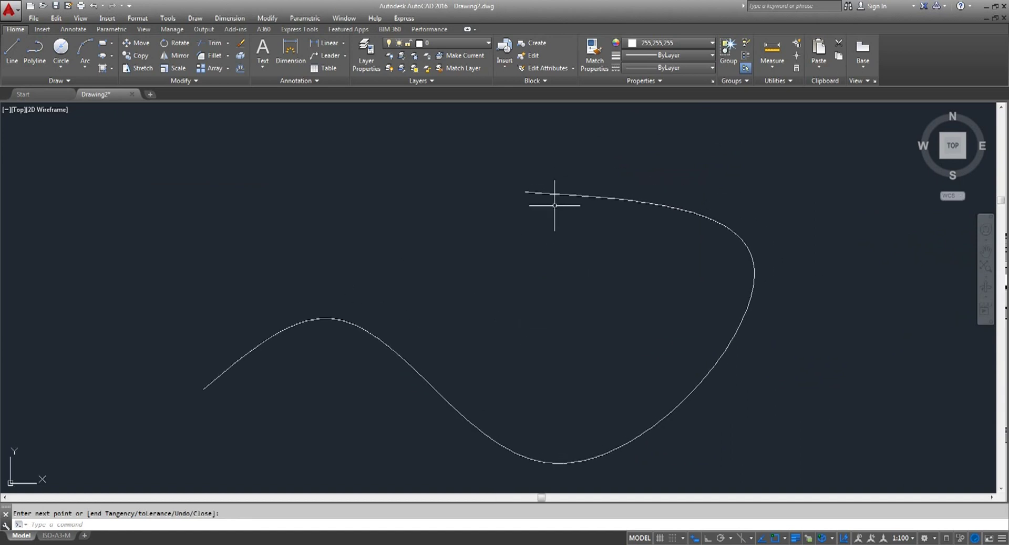
# Set the current colour for new objects to Red.
pyautogui.click(712, 43)
pyautogui.click(629, 147)
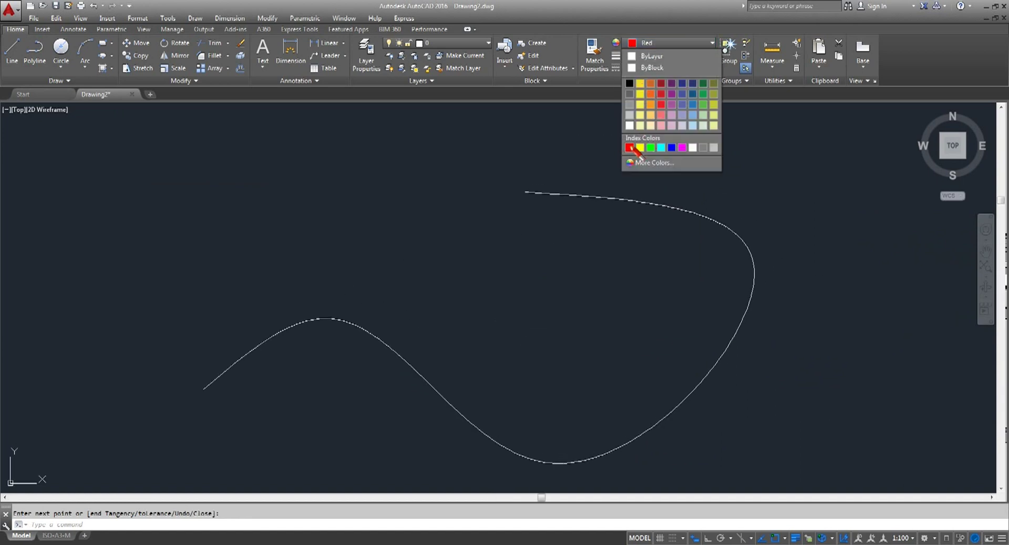
pyautogui.click(56, 81)
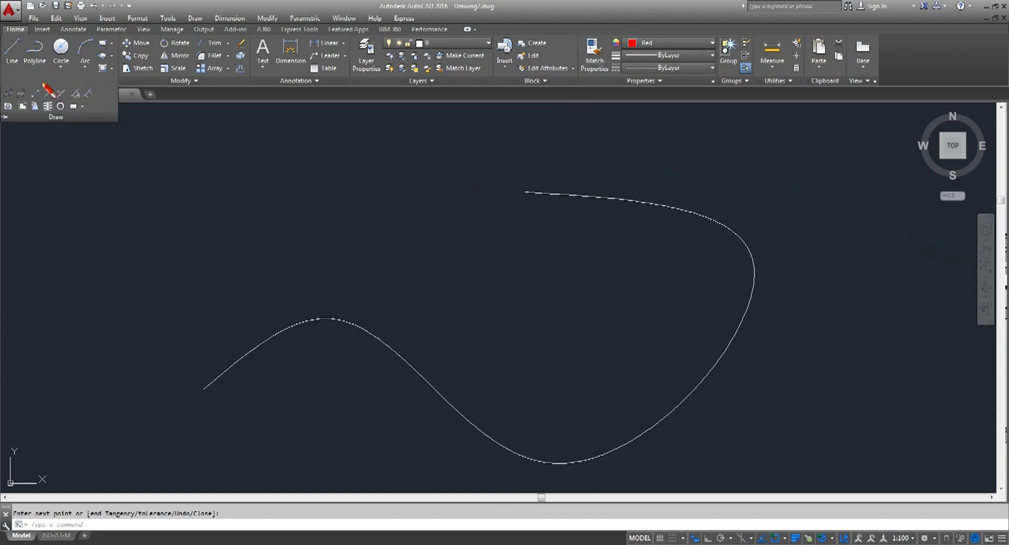
# Measure the spline at 10-unit intervals, placing six point markers along it.
pyautogui.click(88, 94)
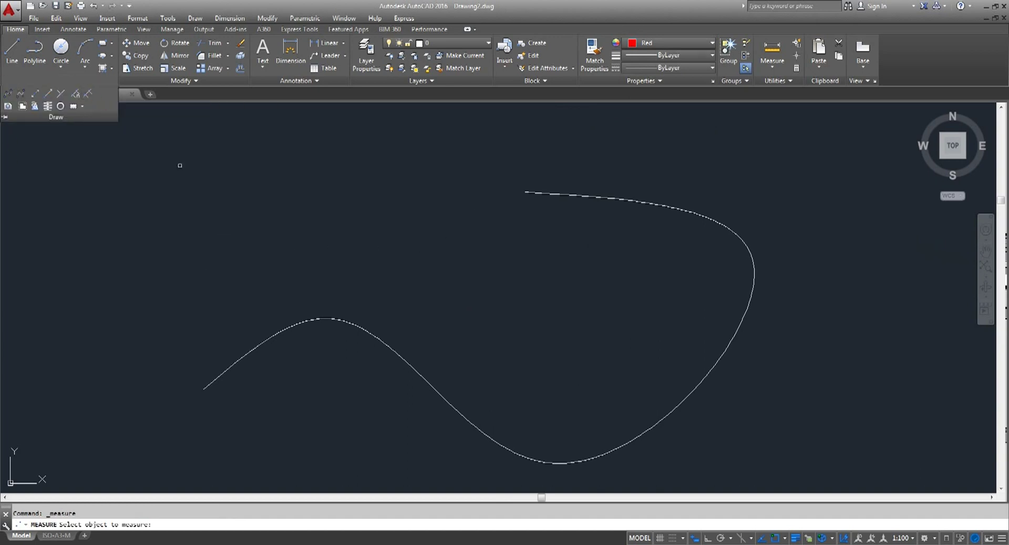
pyautogui.click(314, 320)
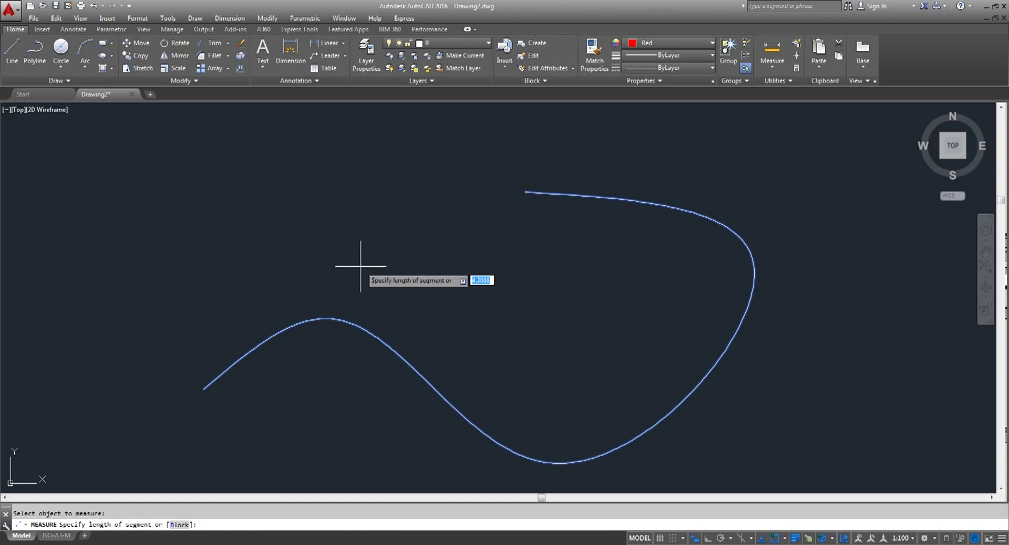
pyautogui.write('10')
pyautogui.press('Return')
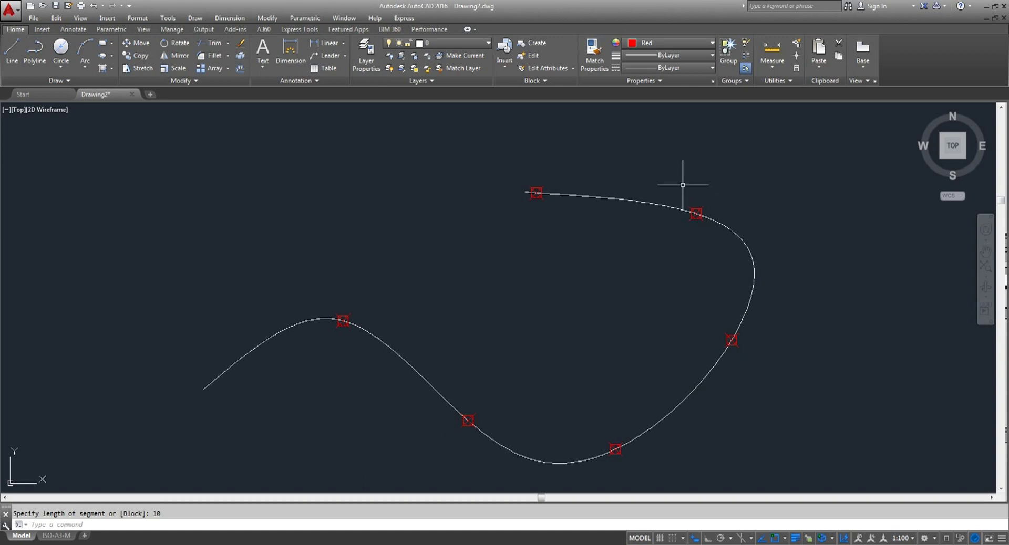
pyautogui.scroll(2, 536, 193)
pyautogui.scroll(3, 559, 211)
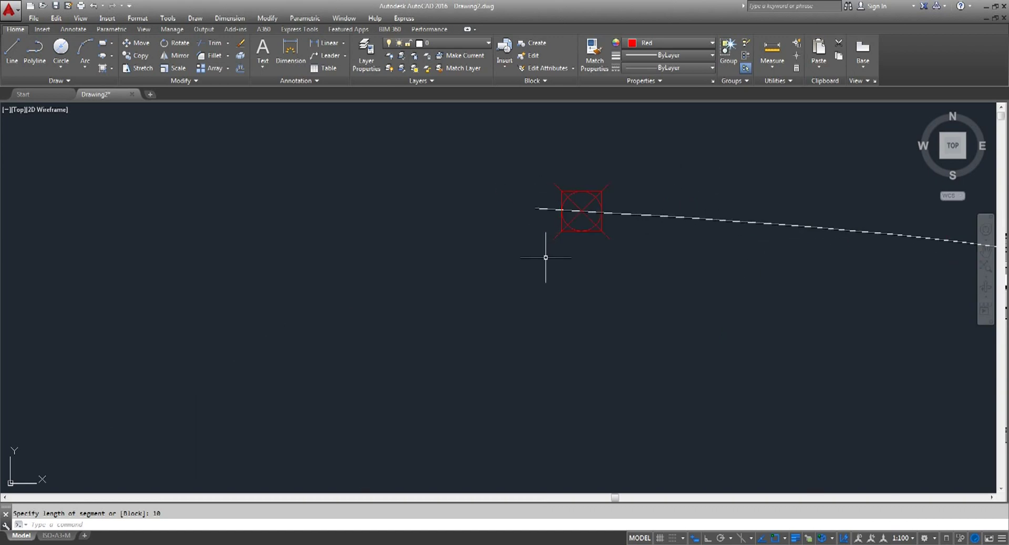
pyautogui.scroll(-1, 559, 210)
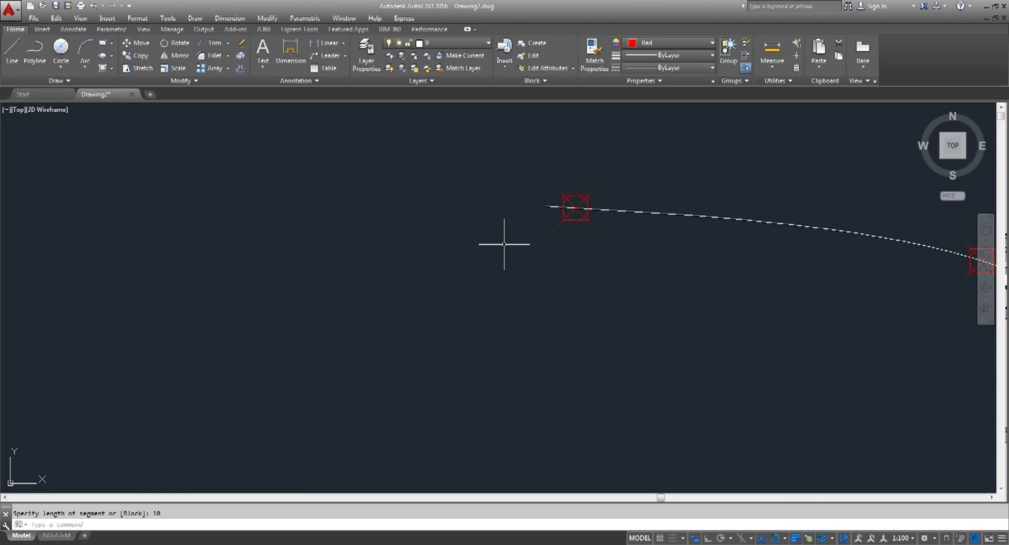
pyautogui.scroll(-4, 399, 247)
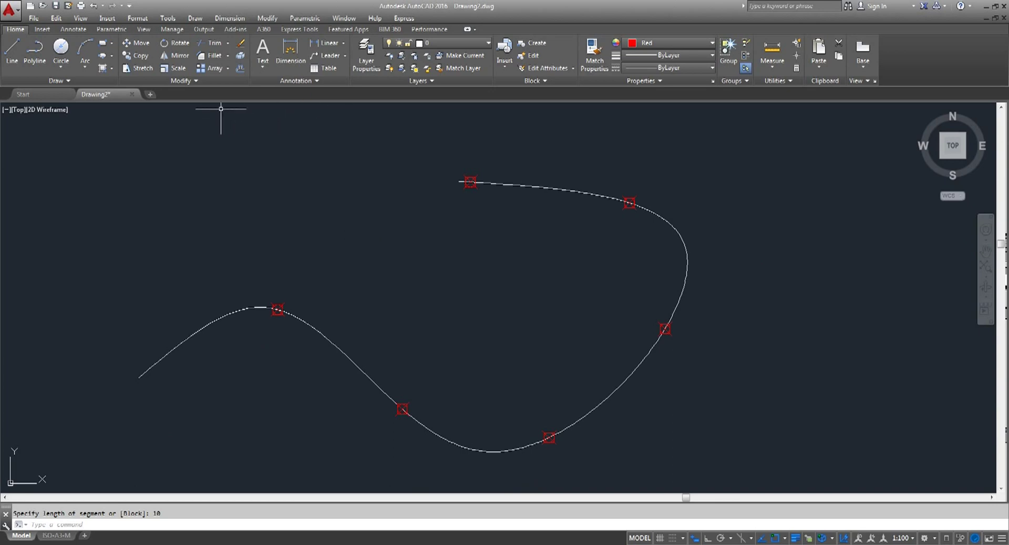
# Break the spline at the marker point by the peak using Break at Point.
pyautogui.click(185, 83)
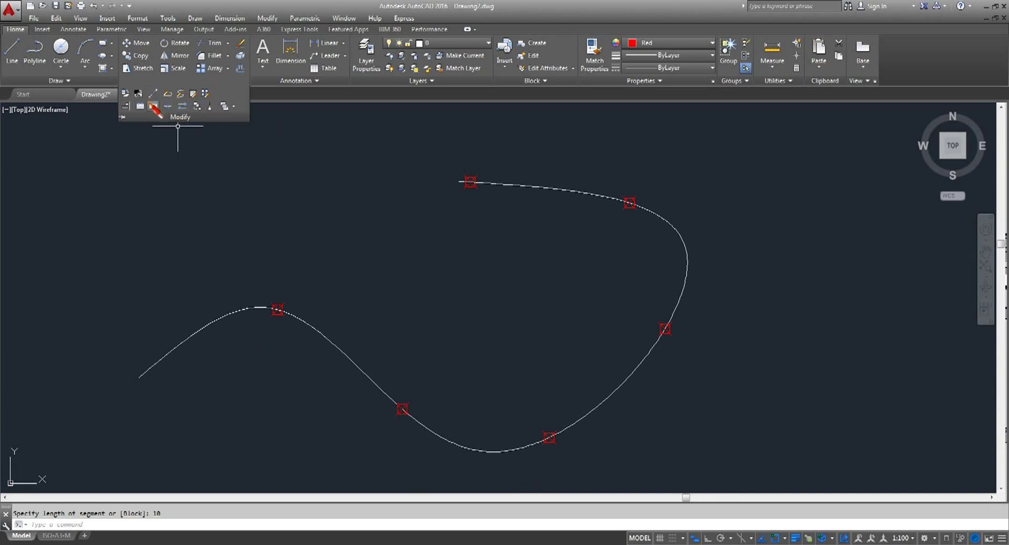
pyautogui.click(153, 107)
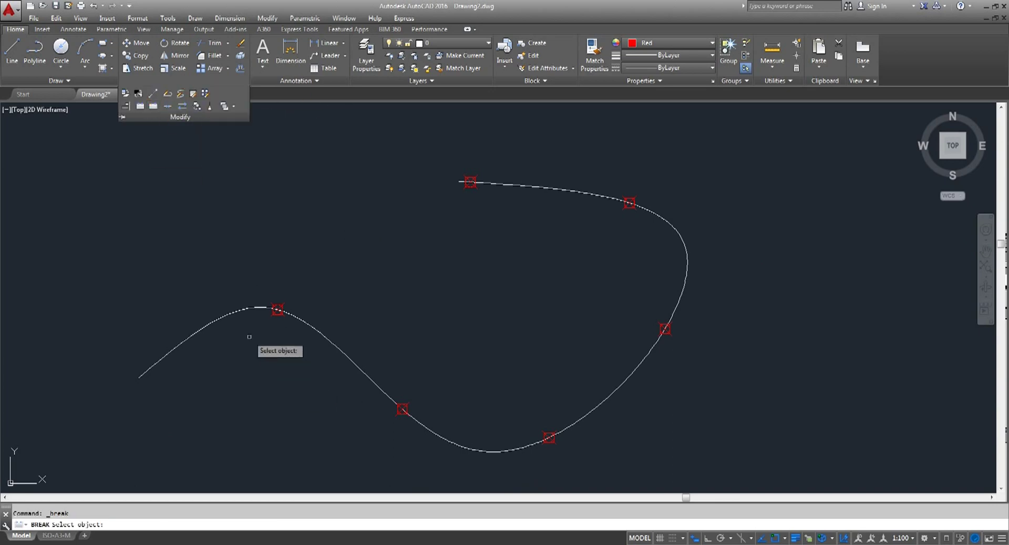
pyautogui.click(242, 309)
pyautogui.write('@')
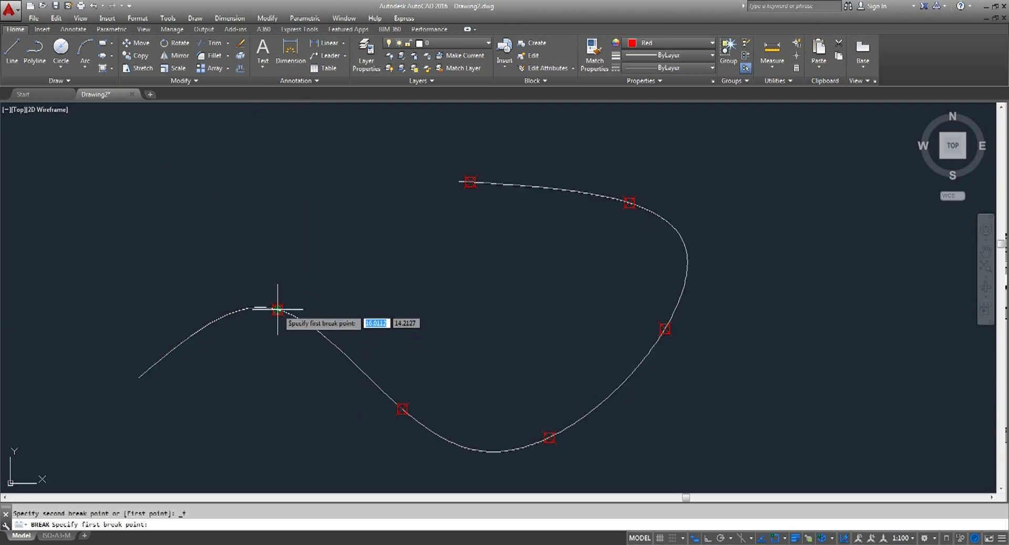
pyautogui.press('Return')
# Break the spline at the markers on the downward slope and just past the dip.
pyautogui.click(186, 82)
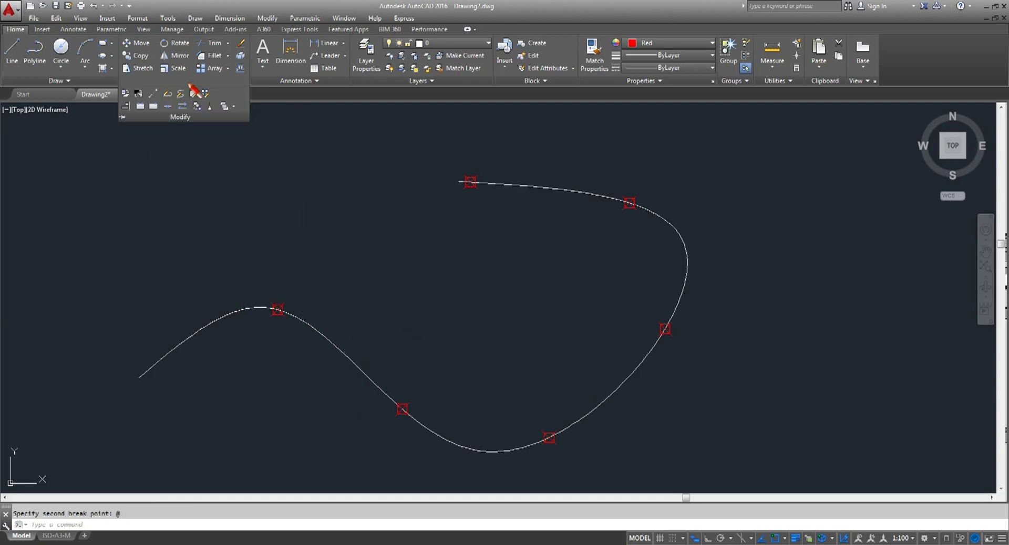
pyautogui.click(153, 106)
pyautogui.click(347, 364)
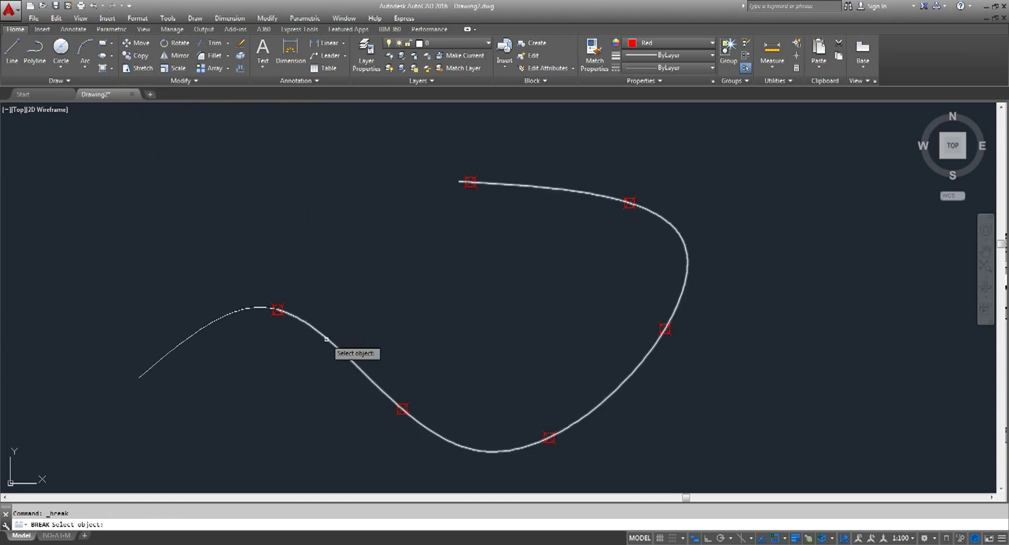
pyautogui.click(402, 408)
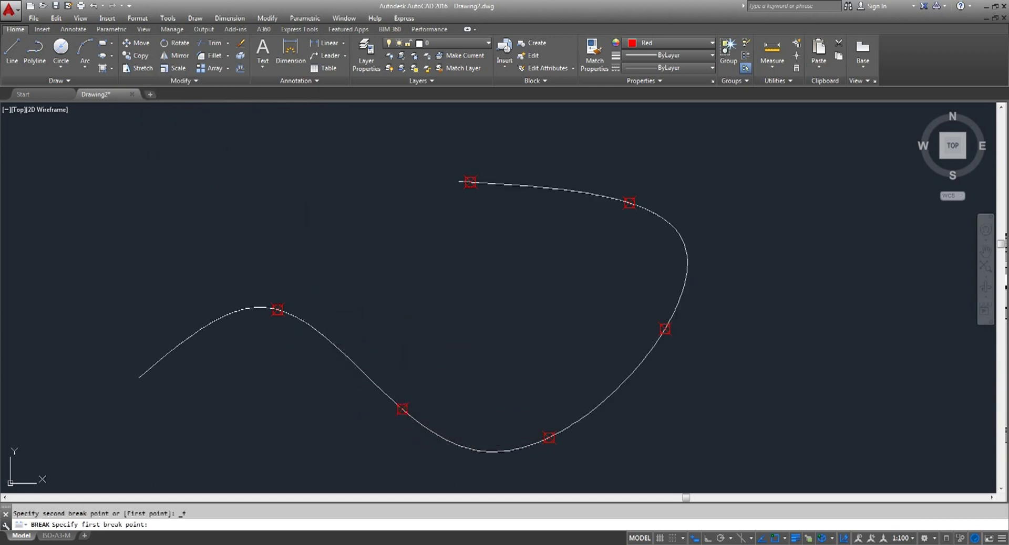
pyautogui.click(181, 81)
pyautogui.click(152, 107)
pyautogui.click(520, 451)
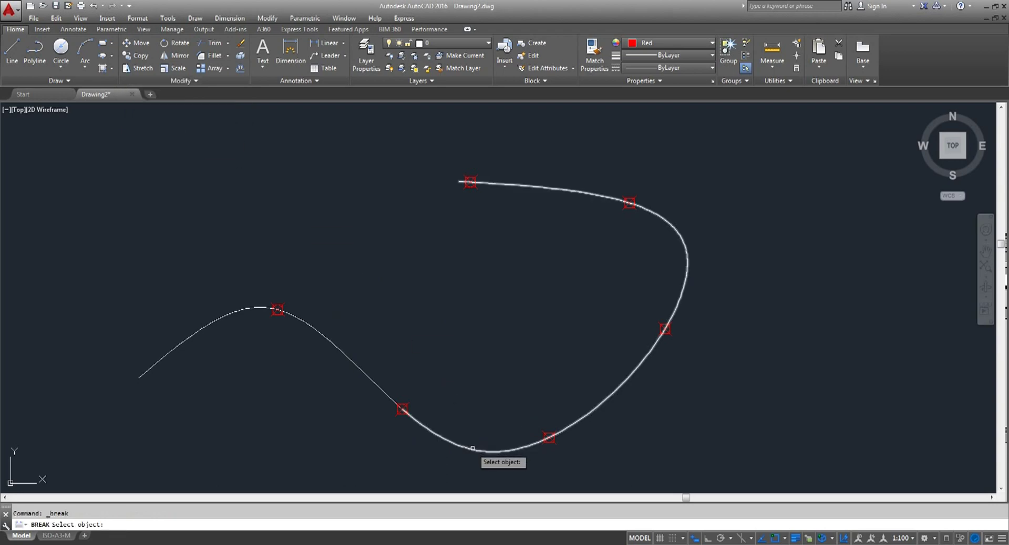
pyautogui.click(548, 437)
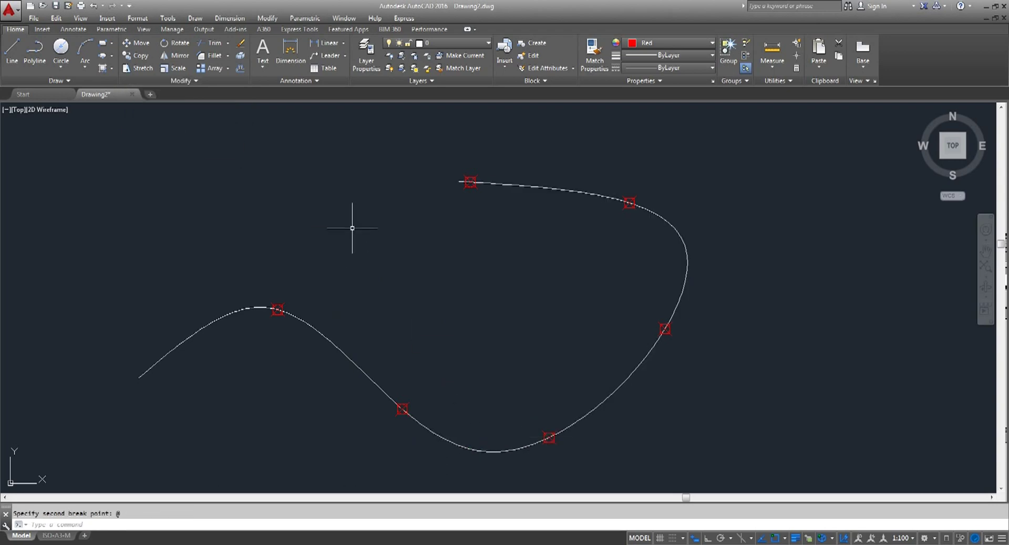
pyautogui.moveTo(342, 299); pyautogui.dragTo(361, 255, button='middle')
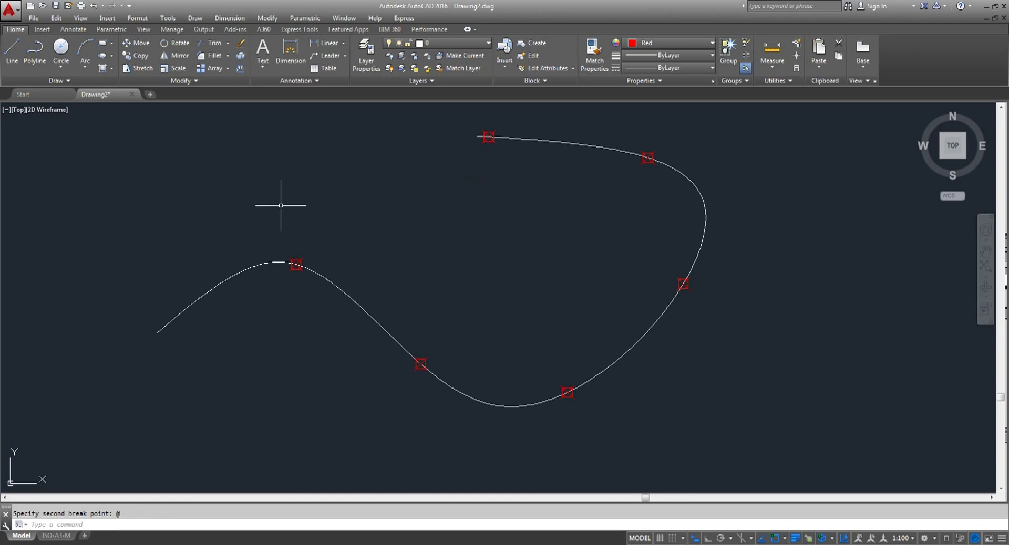
# Move the lower-left spline piece away from the curve.
pyautogui.click(139, 44)
pyautogui.click(210, 291)
pyautogui.press('Return')
pyautogui.click(255, 292)
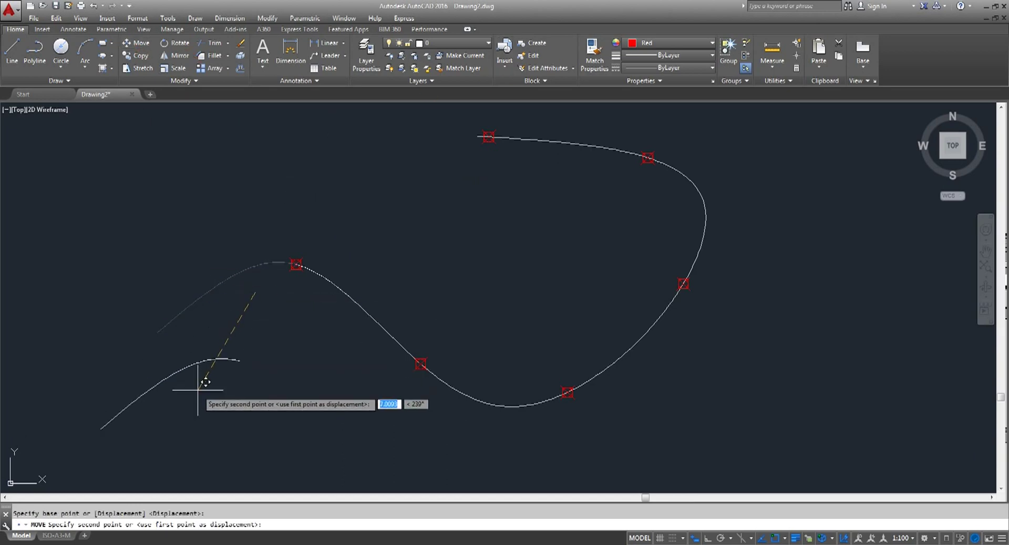
pyautogui.press('Escape')
# Repeat Move to shift the middle spline piece down and left.
pyautogui.rightClick(247, 153)
pyautogui.click(279, 162)
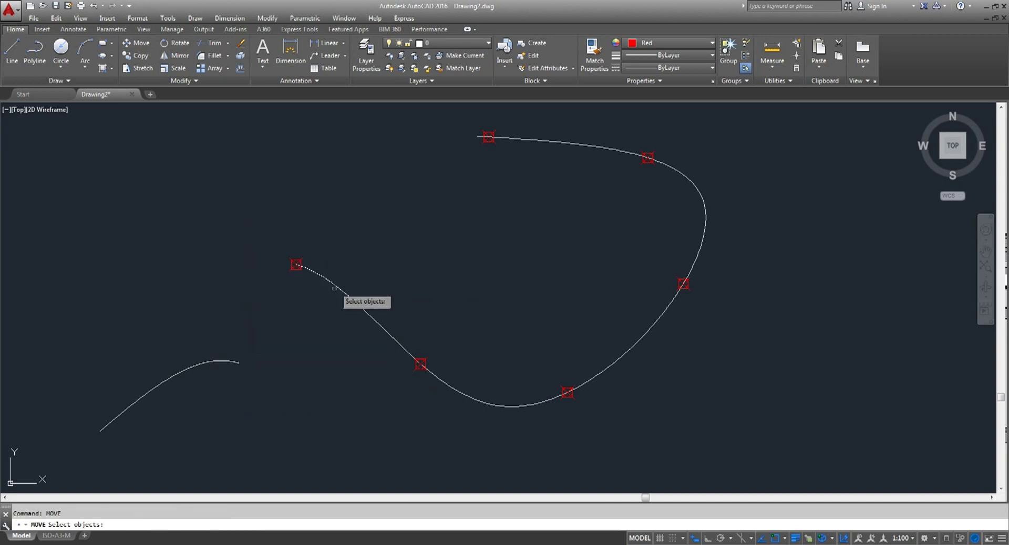
pyautogui.click(334, 288)
pyautogui.press('Return')
pyautogui.click(302, 277)
# Repeat Move to shift the bottom arc piece up and to the left.
pyautogui.rightClick(416, 258)
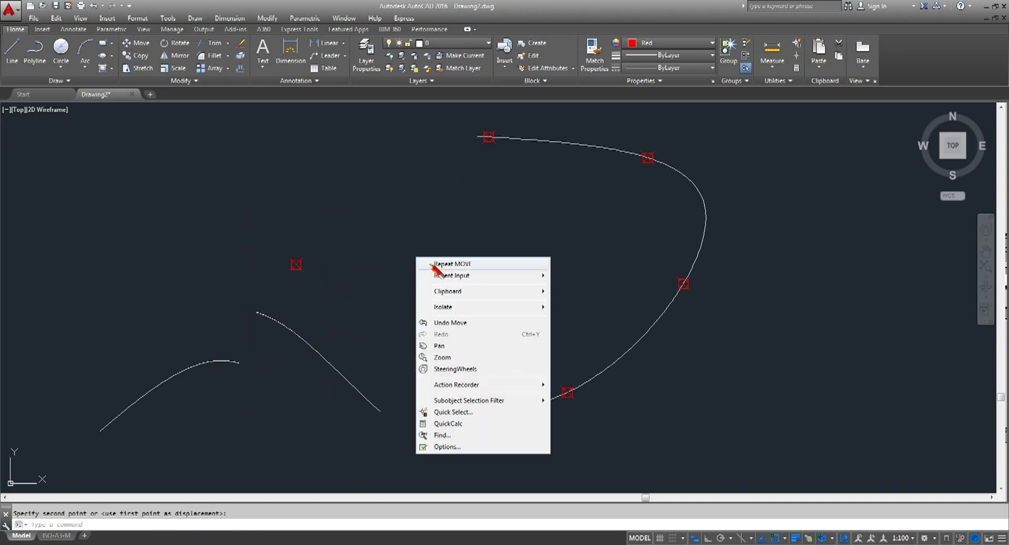
pyautogui.click(433, 264)
pyautogui.click(453, 386)
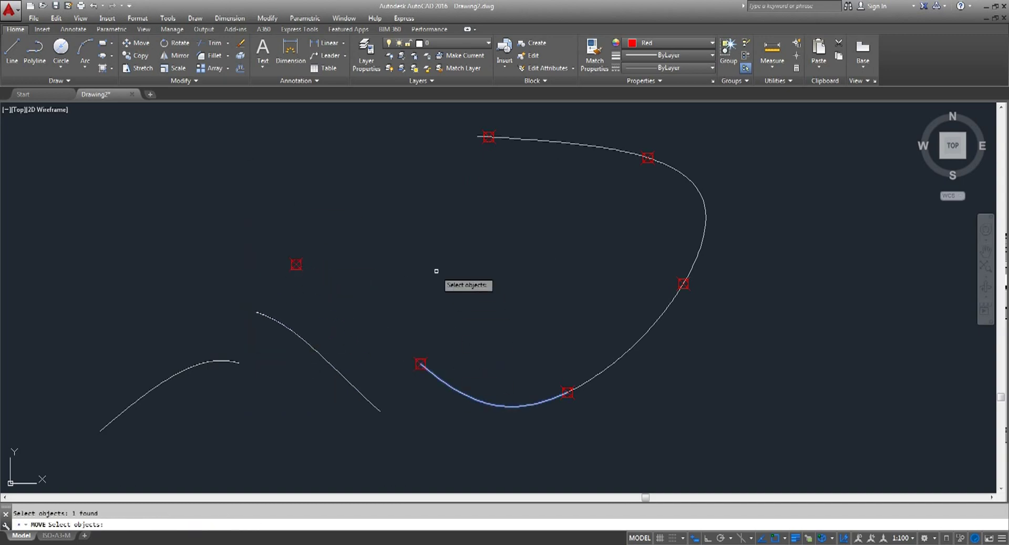
pyautogui.press('Return')
pyautogui.click(478, 333)
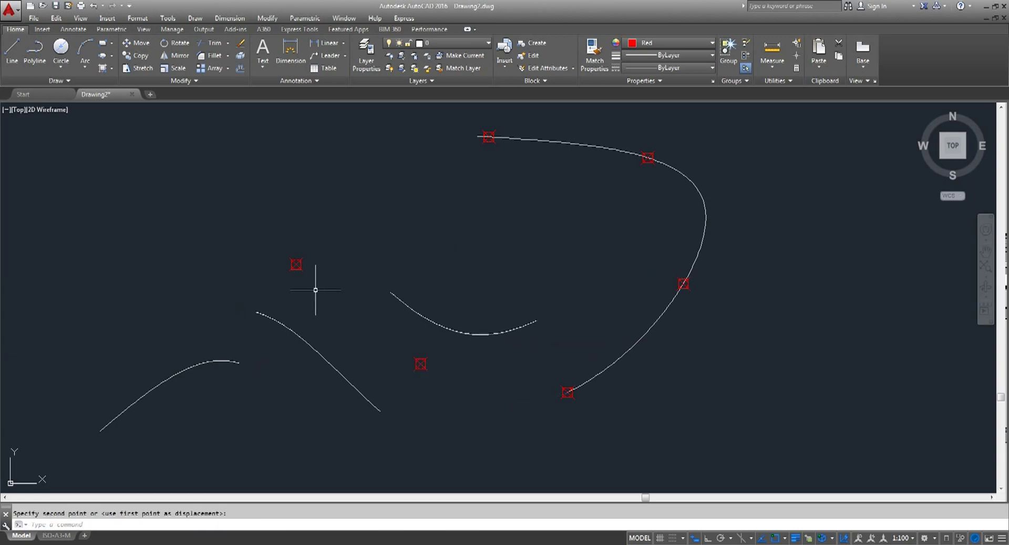
pyautogui.click(179, 81)
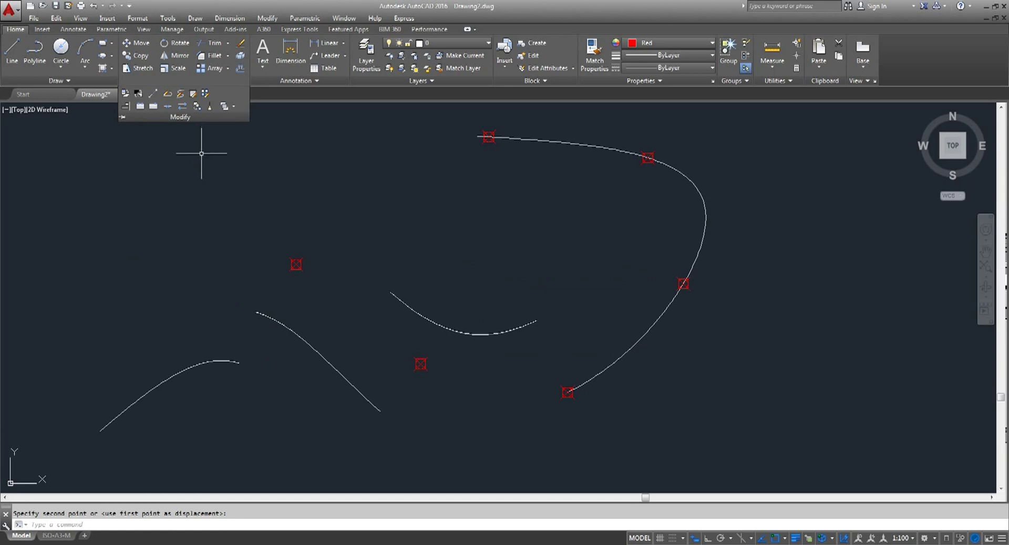
# Use Lengthen to read the lower-left piece (10.0000) and the long remaining curve's length.
pyautogui.click(179, 82)
pyautogui.click(152, 94)
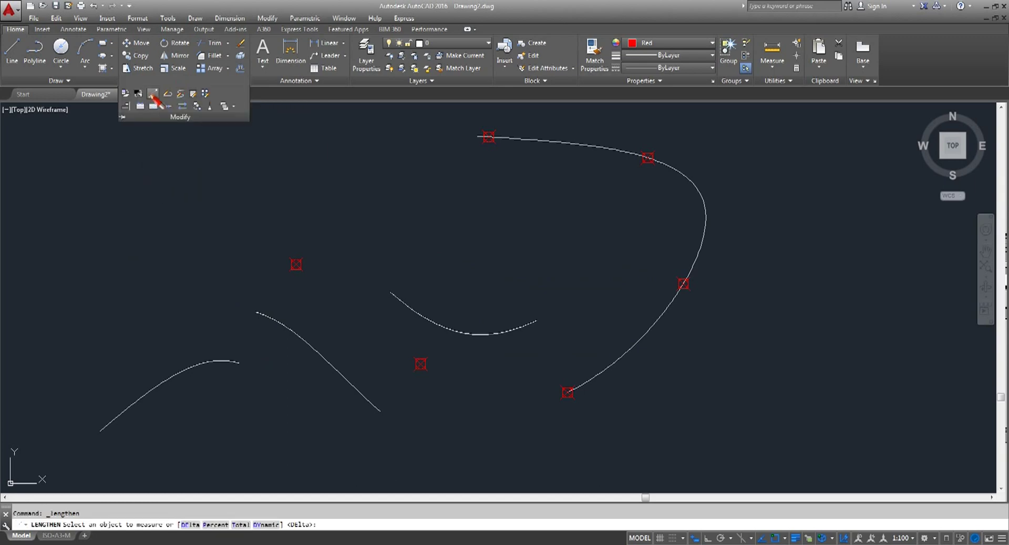
pyautogui.click(186, 370)
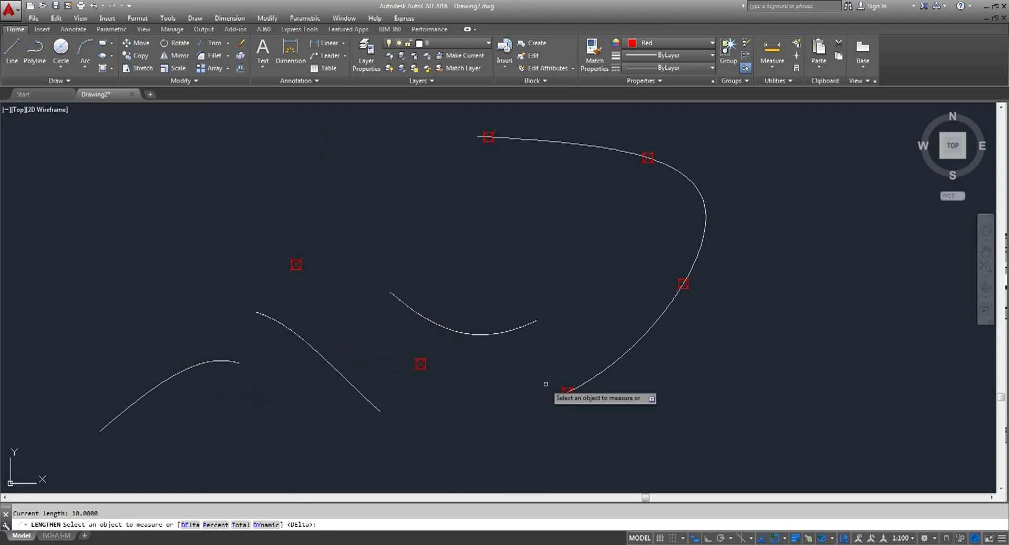
pyautogui.click(610, 364)
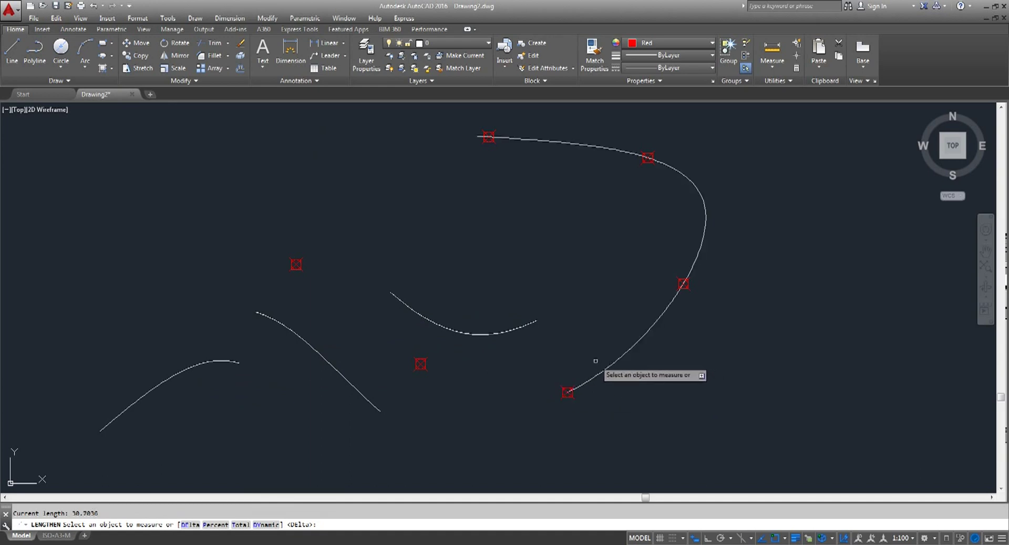
pyautogui.press('Escape')
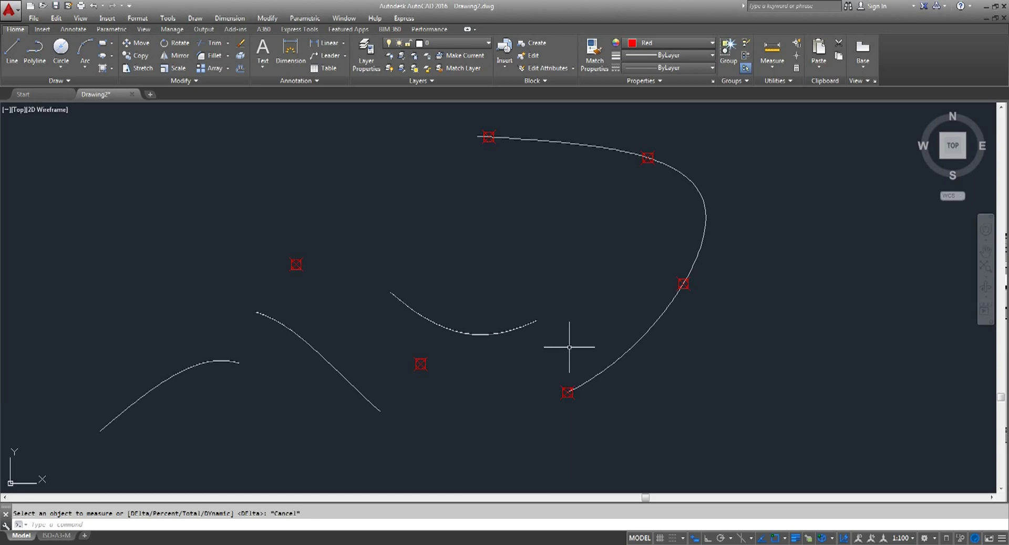
# Window-select all the existing curves and points and delete them.
pyautogui.scroll(-5, 569, 347)
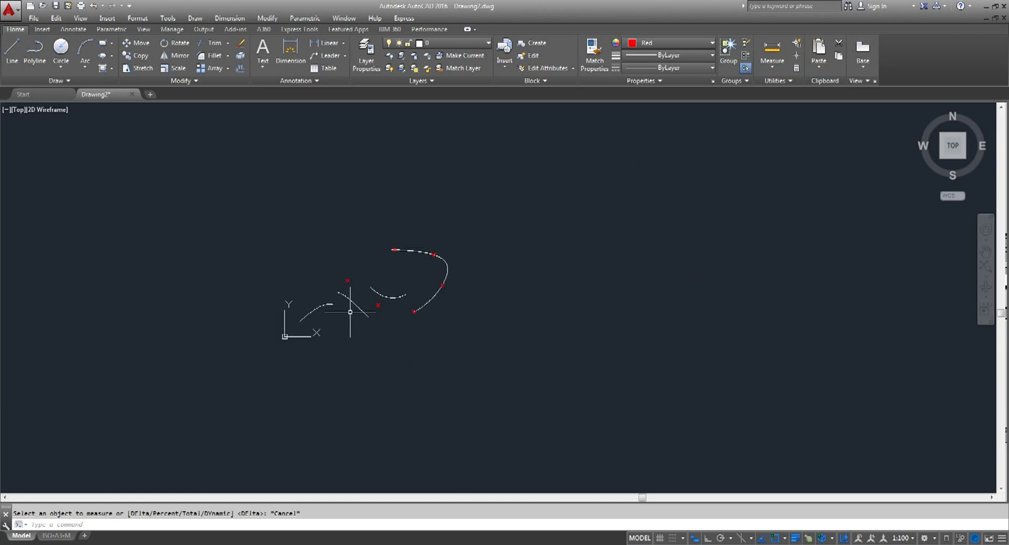
pyautogui.scroll(4, 402, 258)
pyautogui.moveTo(403, 258); pyautogui.dragTo(306, 293, button='middle')
pyautogui.click(619, 161)
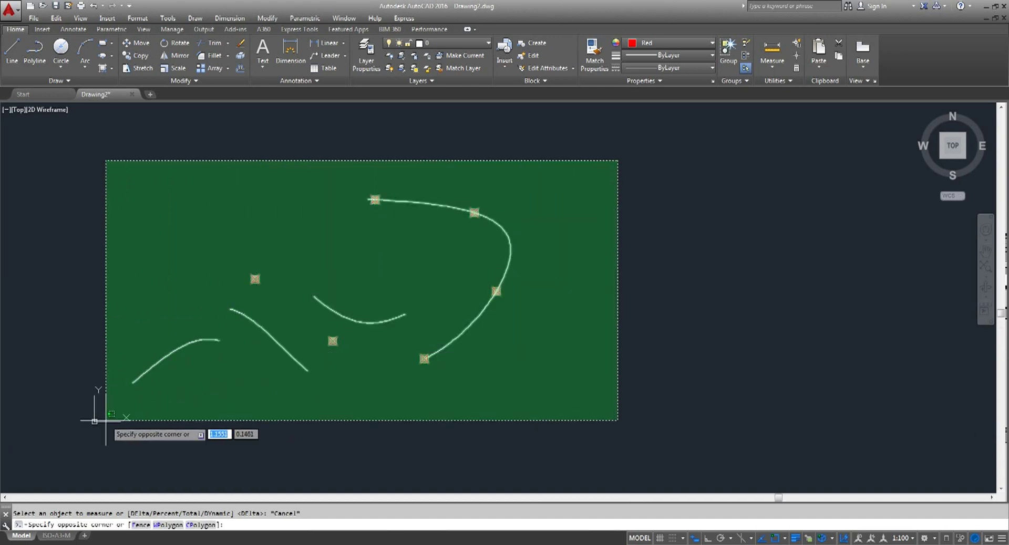
pyautogui.click(81, 446)
pyautogui.press('Delete')
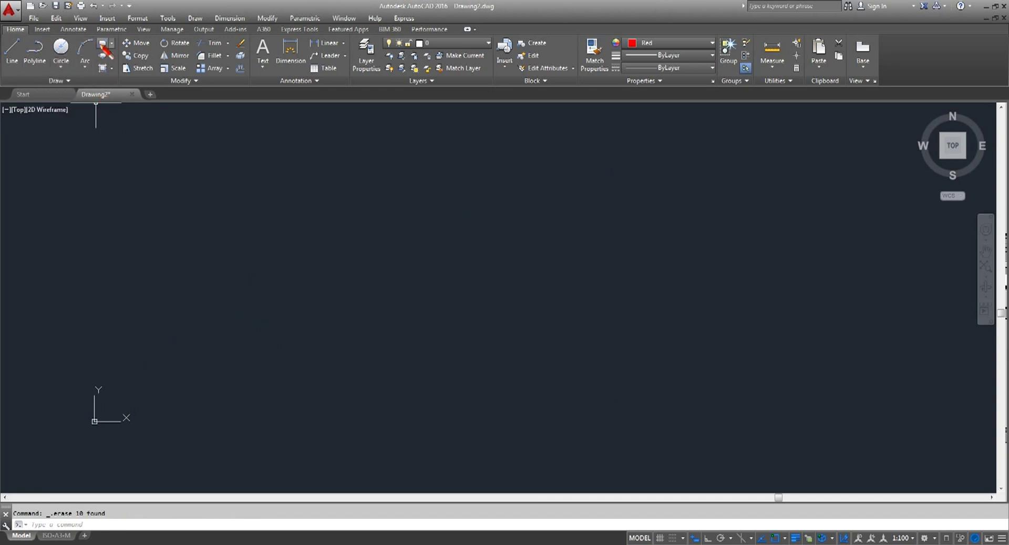
# Draw a long horizontal rectangle and a vertical rectangle crossing it.
pyautogui.click(103, 43)
pyautogui.click(323, 293)
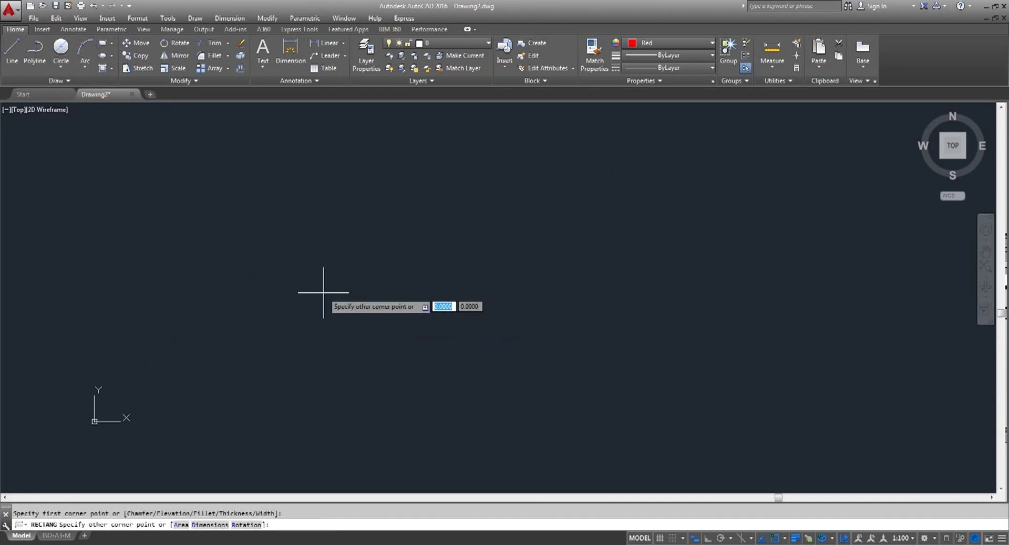
pyautogui.click(688, 319)
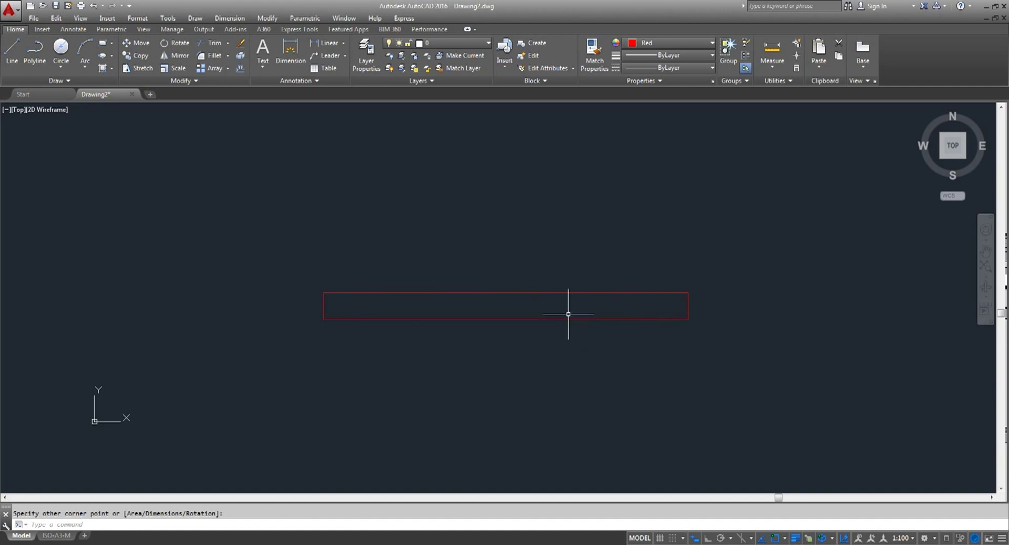
pyautogui.rightClick(557, 220)
pyautogui.click(589, 225)
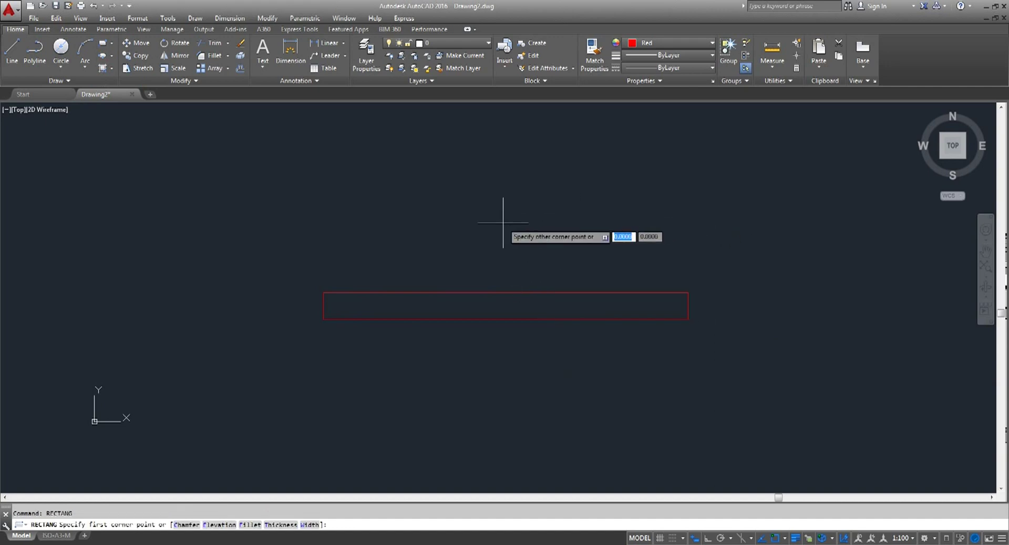
pyautogui.click(504, 223)
pyautogui.click(529, 393)
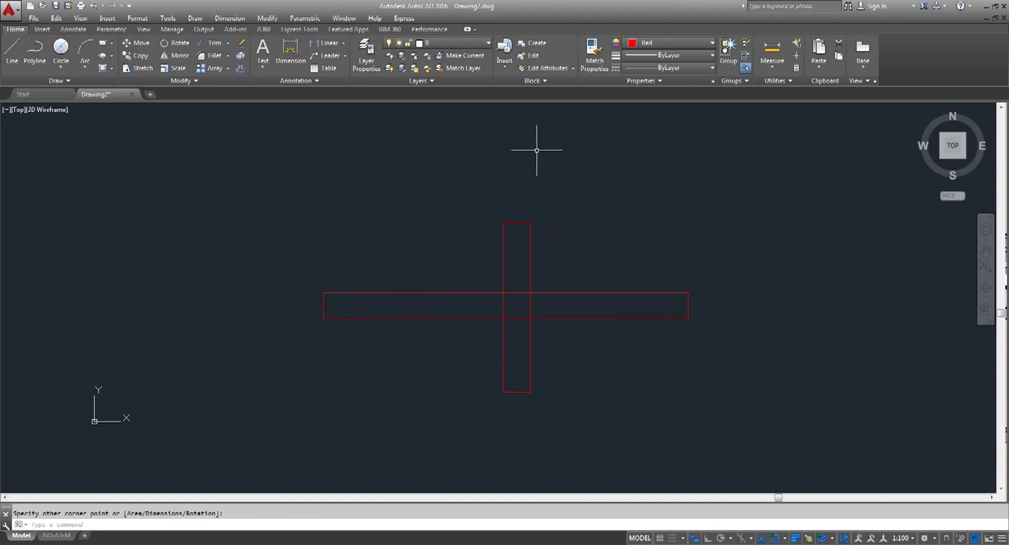
# With Ortho on, copy the vertical rectangle three times to the right at even spacing.
pyautogui.click(143, 57)
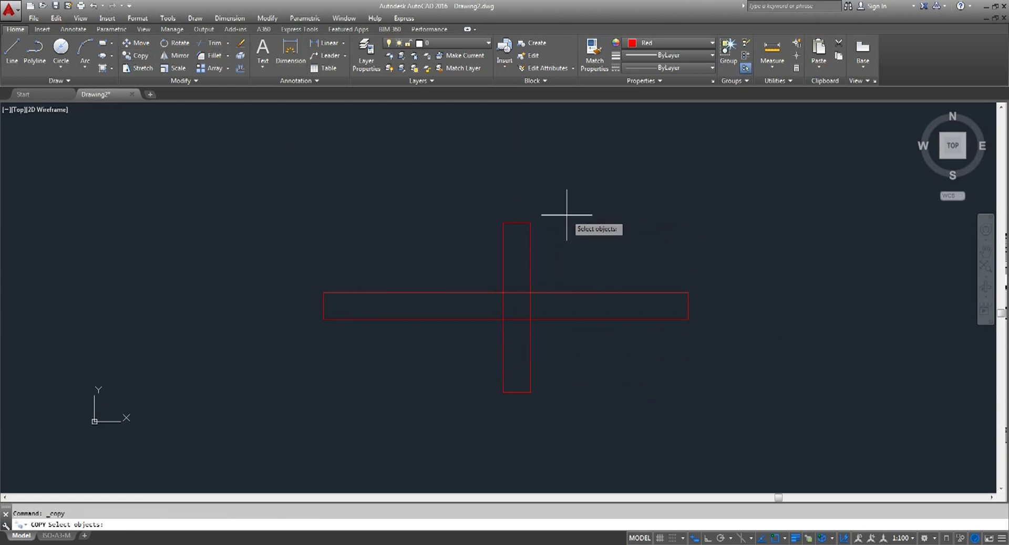
pyautogui.click(530, 231)
pyautogui.press('Return')
pyautogui.click(602, 250)
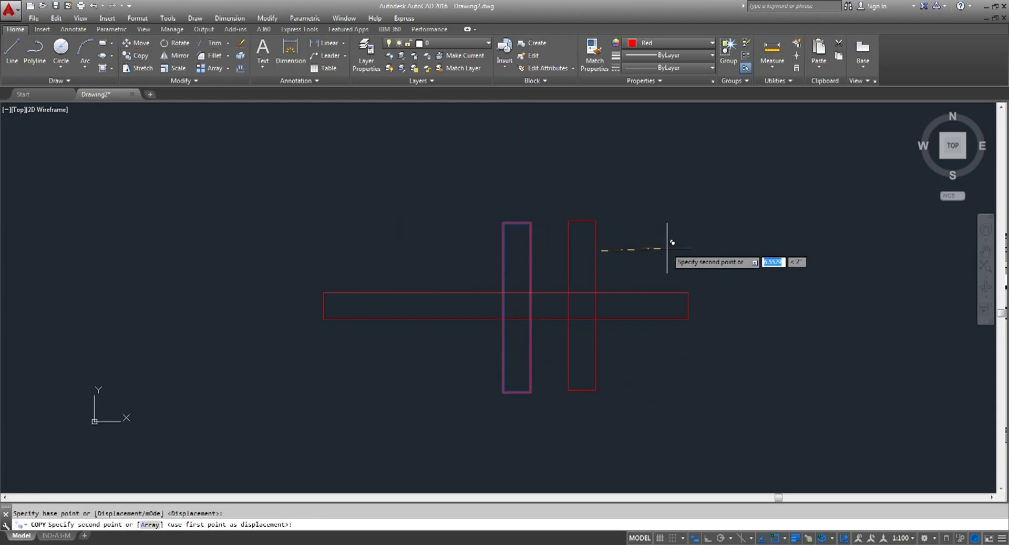
pyautogui.press('F8')
pyautogui.click(650, 243)
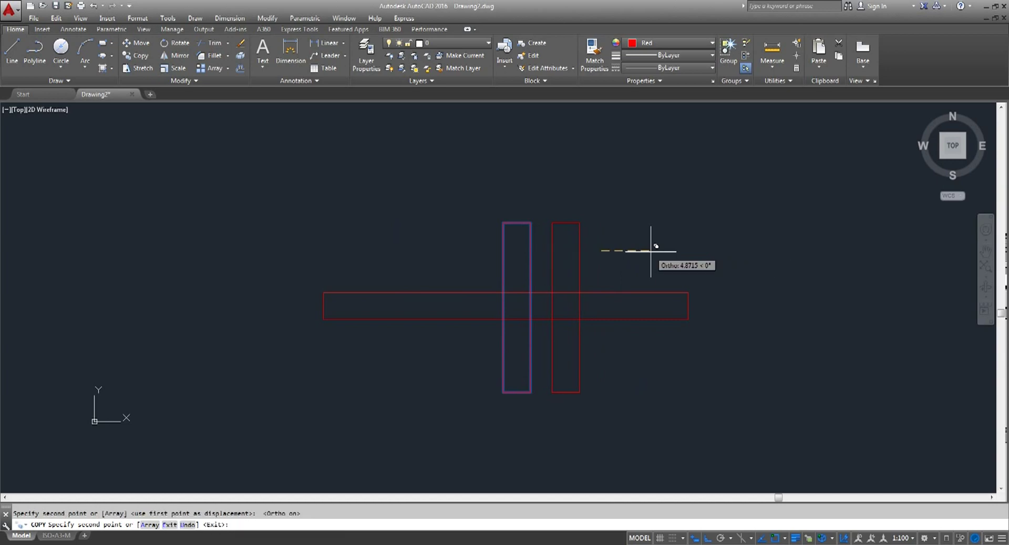
pyautogui.click(697, 251)
pyautogui.click(747, 249)
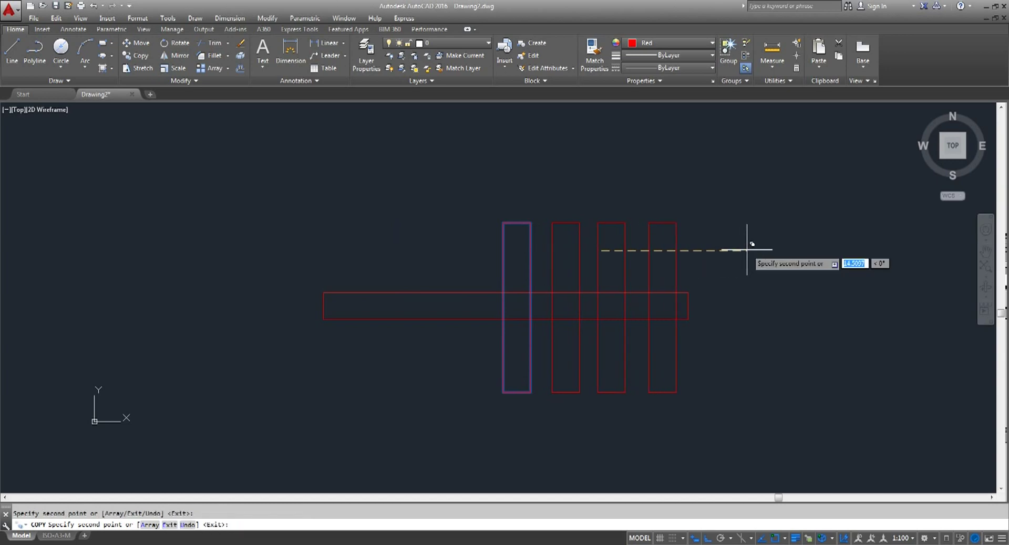
pyautogui.rightClick(758, 202)
pyautogui.click(783, 207)
pyautogui.moveTo(666, 216); pyautogui.dragTo(639, 202, button='middle')
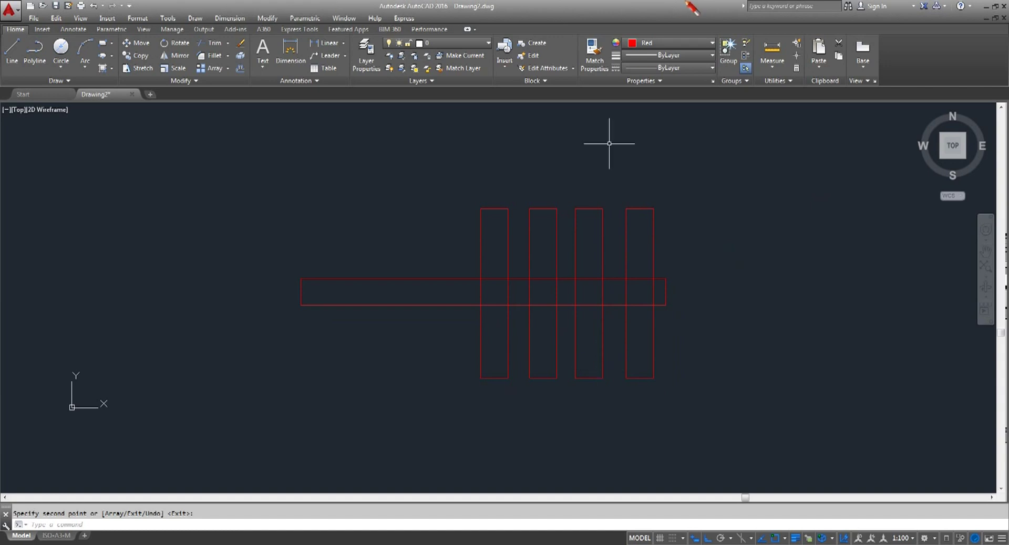
# Change the current colour from Red to ByLayer and set the Wipeout Frames display mode.
pyautogui.click(713, 44)
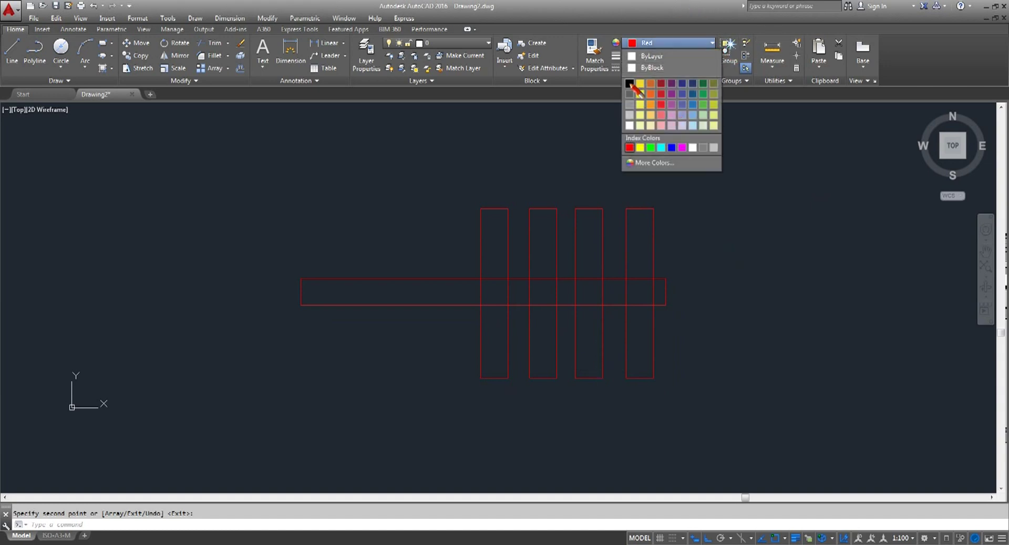
pyautogui.click(644, 56)
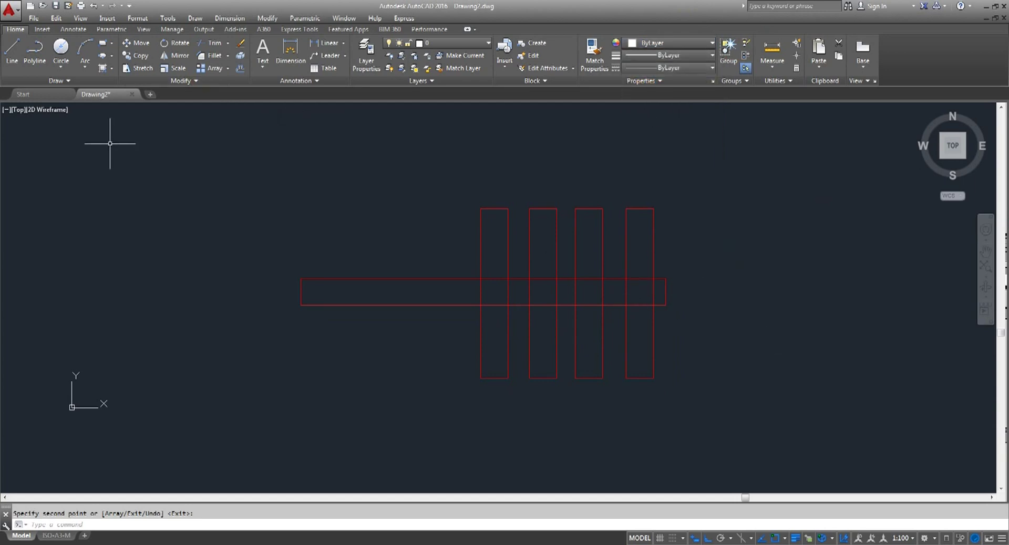
pyautogui.click(53, 81)
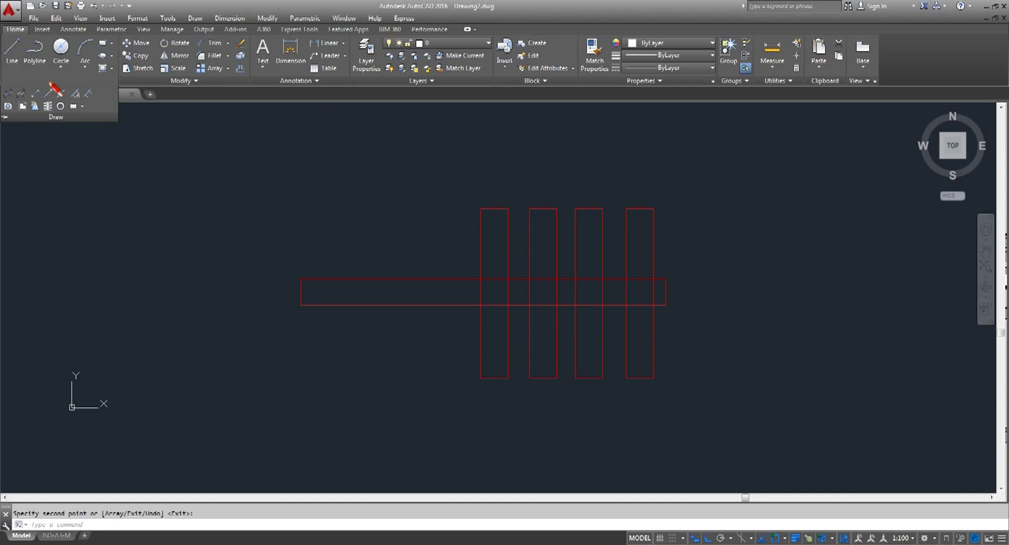
pyautogui.click(23, 106)
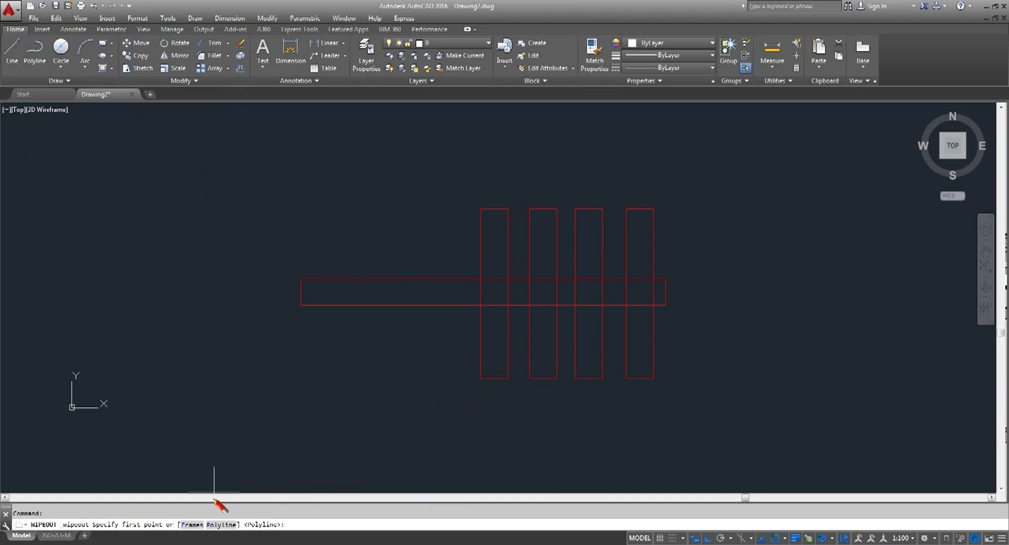
pyautogui.click(194, 525)
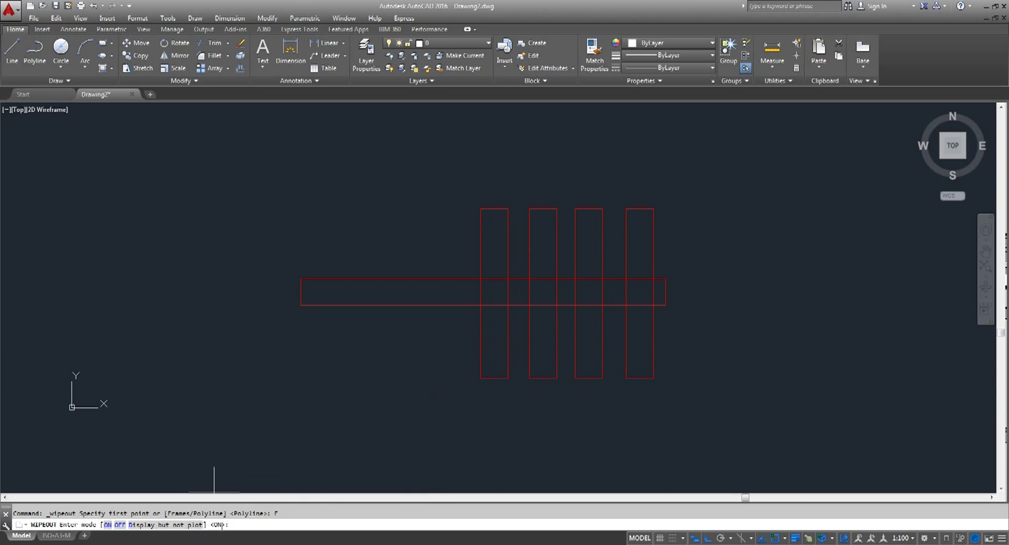
pyautogui.click(119, 525)
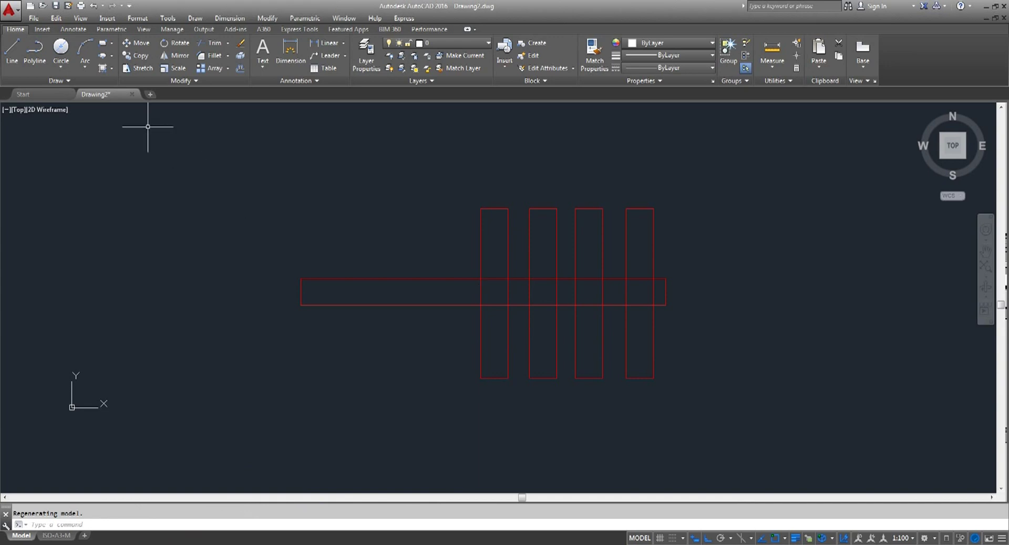
pyautogui.click(58, 81)
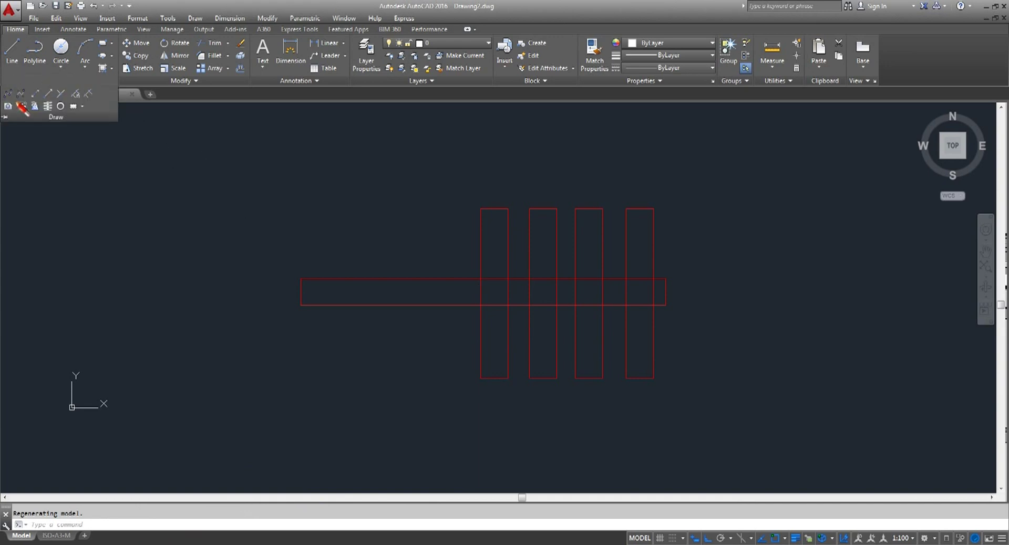
# Draw a five-point wipeout polygon over the rectangles, masking the red lines inside.
pyautogui.click(34, 106)
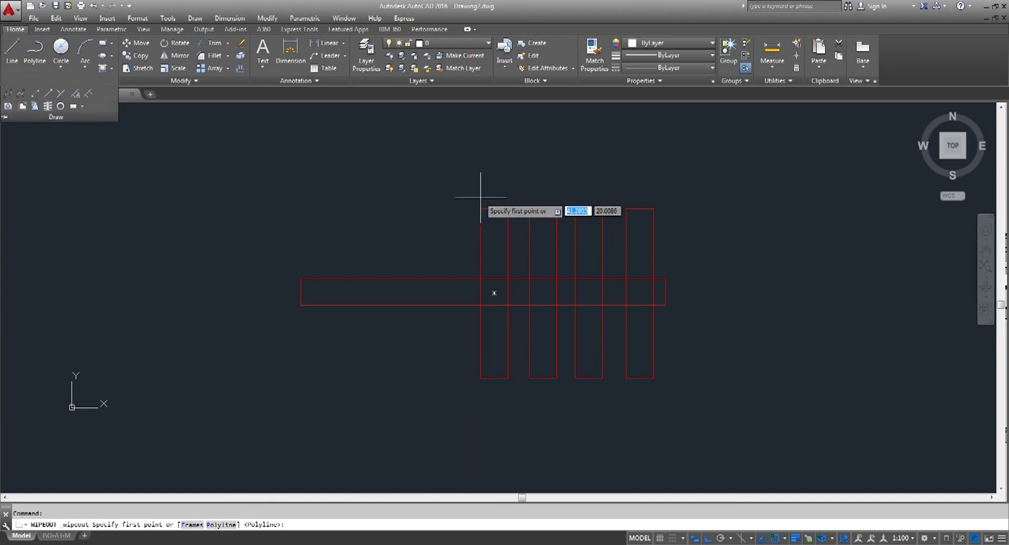
pyautogui.click(375, 141)
pyautogui.click(578, 143)
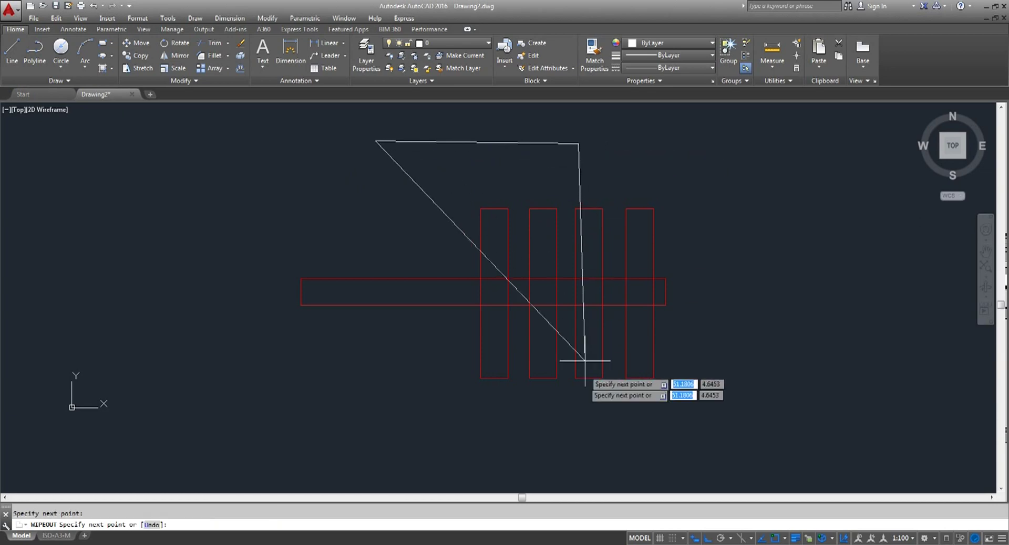
pyautogui.click(588, 449)
pyautogui.click(394, 442)
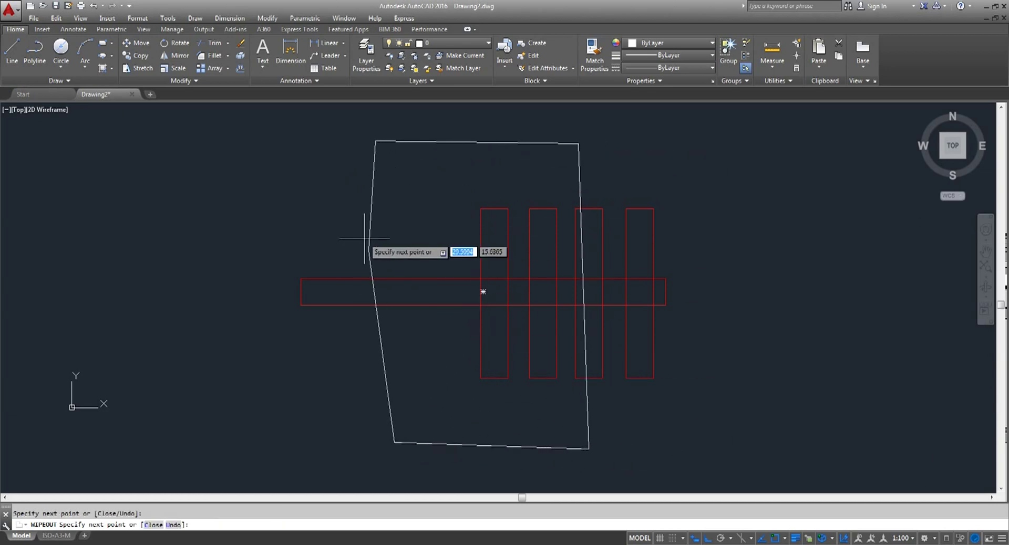
pyautogui.click(352, 227)
pyautogui.rightClick(299, 182)
pyautogui.click(359, 197)
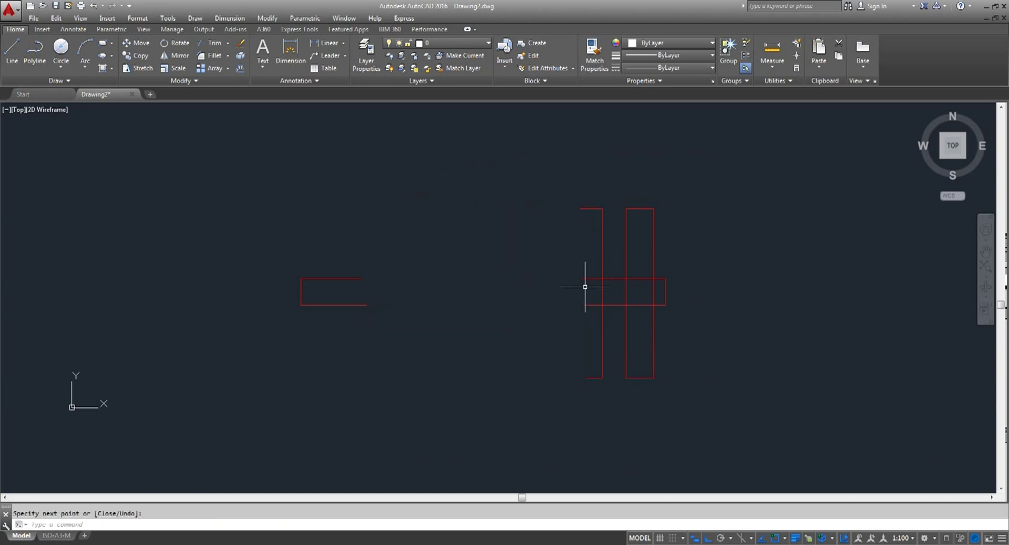
pyautogui.click(509, 315)
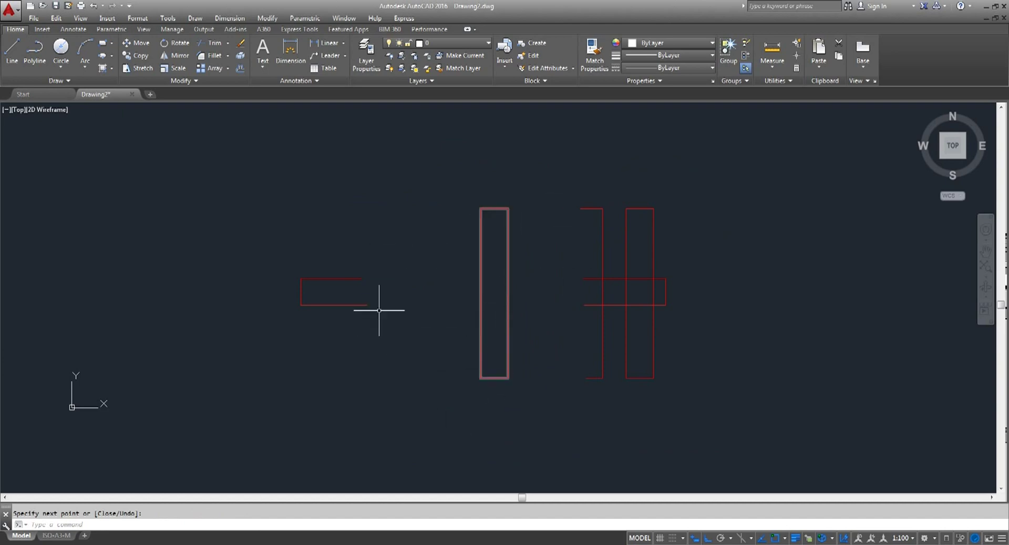
pyautogui.moveTo(625, 360); pyautogui.dragTo(601, 341, button='middle')
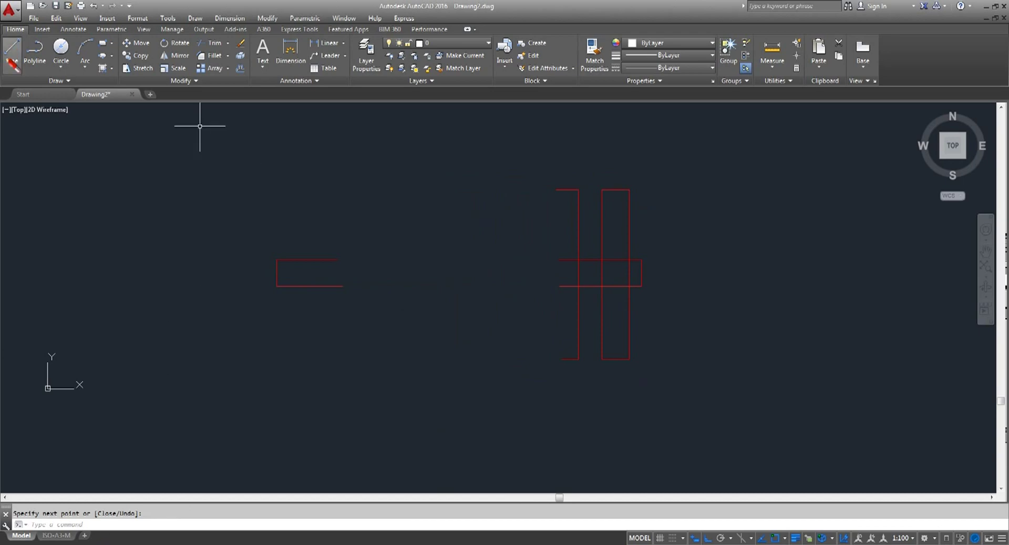
# Turn wipeout frames ON, then select the wipeout polygon and delete it.
pyautogui.click(58, 81)
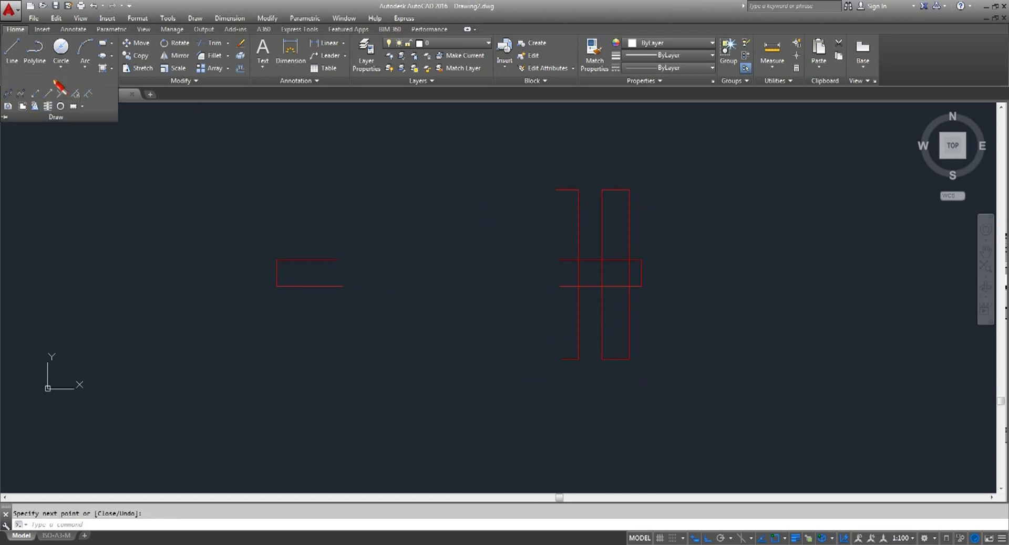
pyautogui.click(34, 105)
pyautogui.click(192, 524)
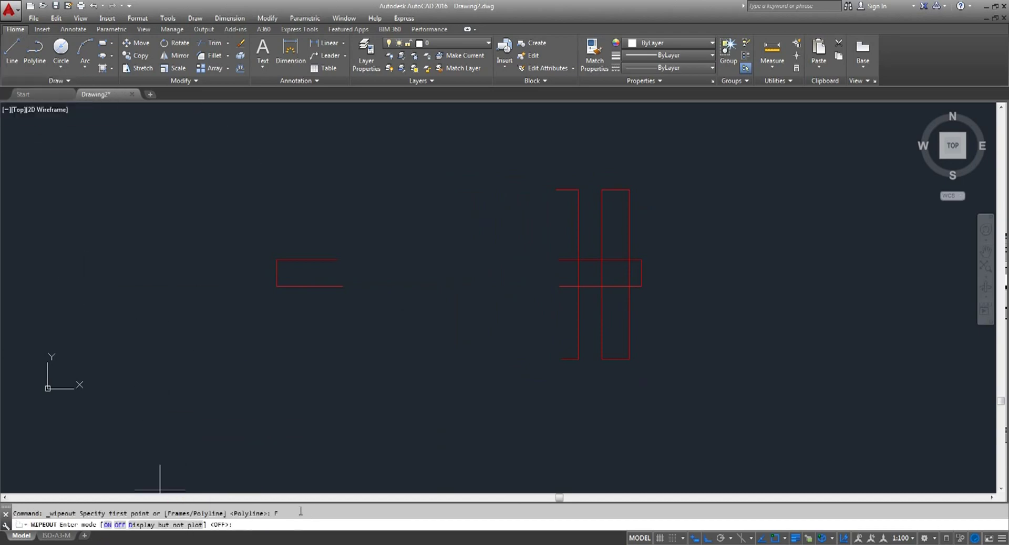
pyautogui.click(105, 525)
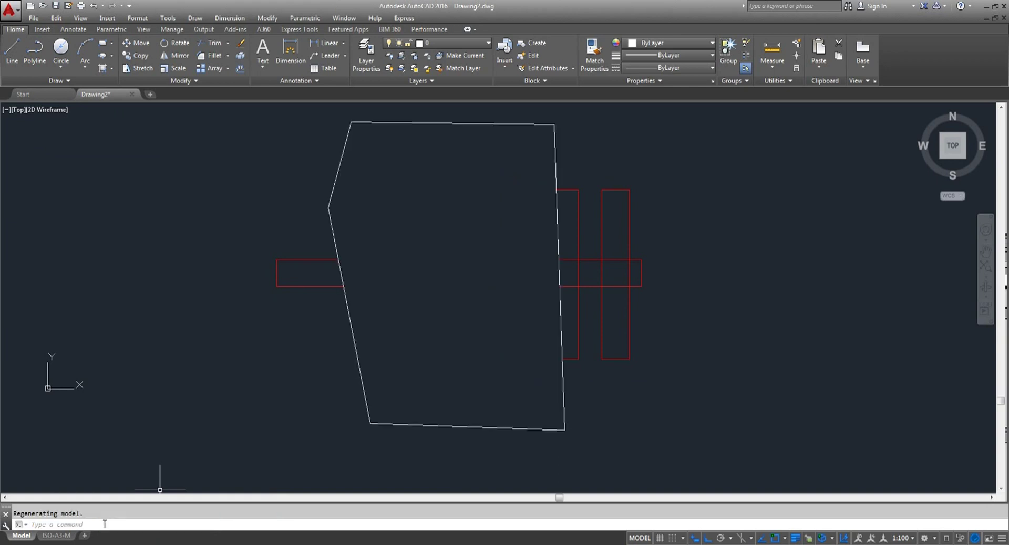
pyautogui.click(511, 124)
pyautogui.press('Delete')
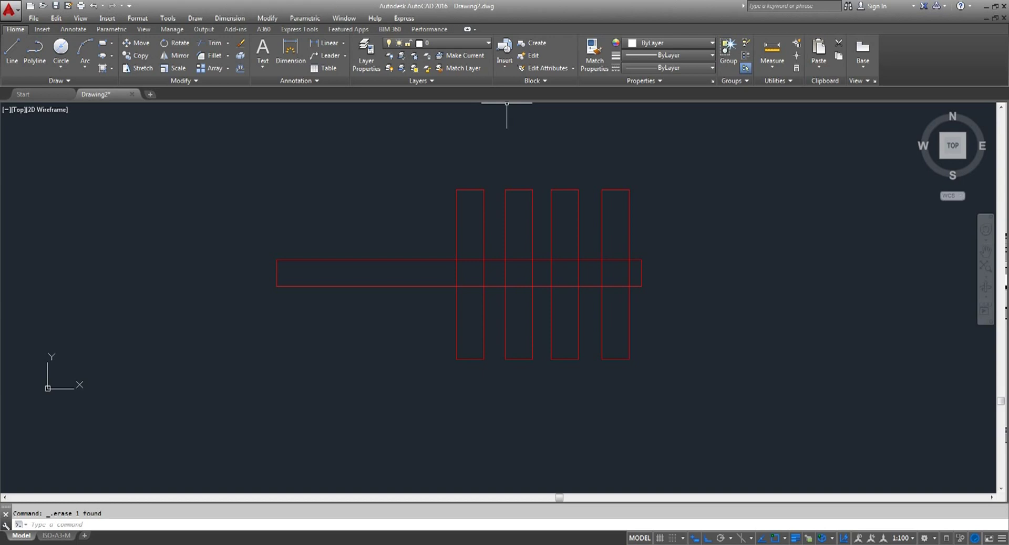
# Start a Freehand revision cloud from the expanded Draw panel's Revision Cloud dropdown.
pyautogui.click(53, 81)
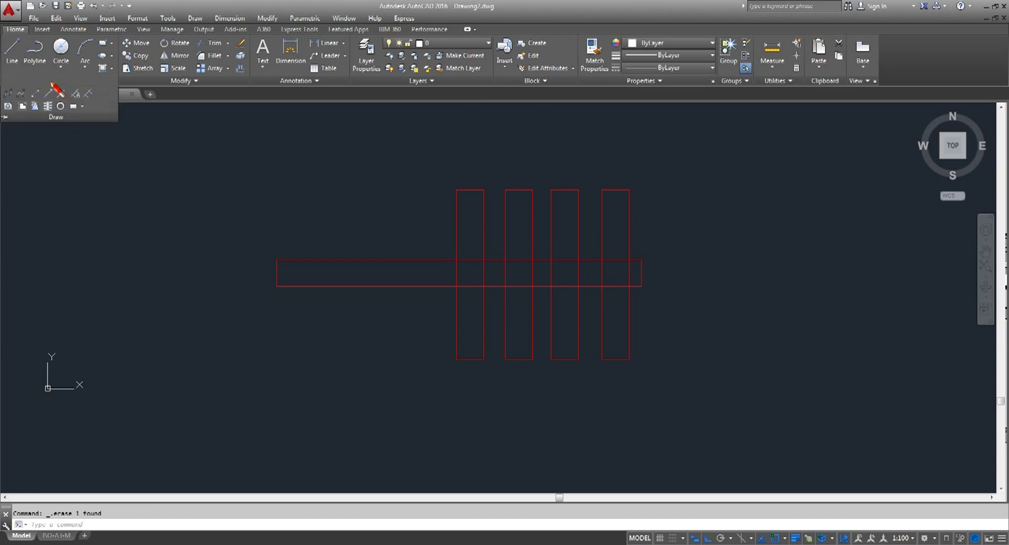
pyautogui.click(49, 79)
pyautogui.click(111, 69)
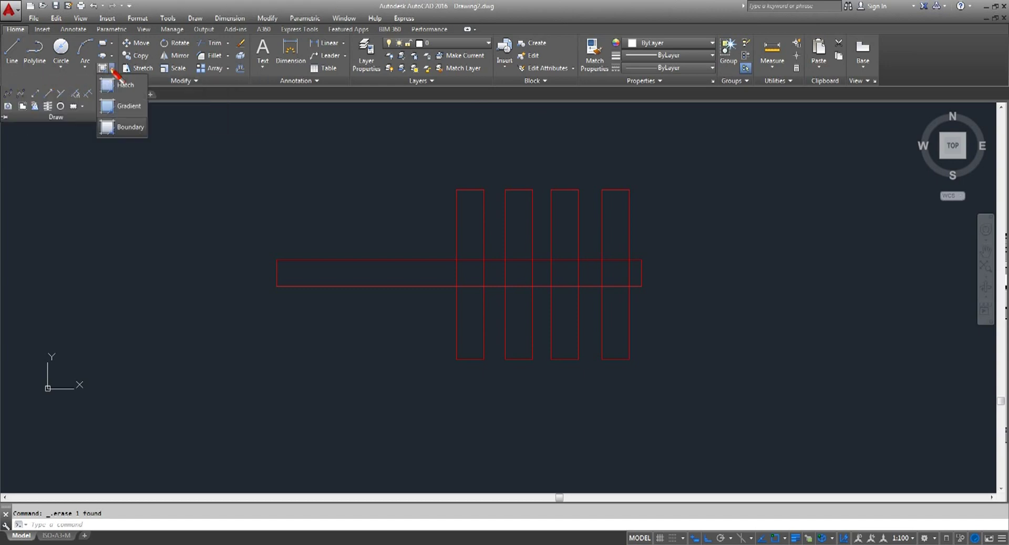
pyautogui.click(112, 70)
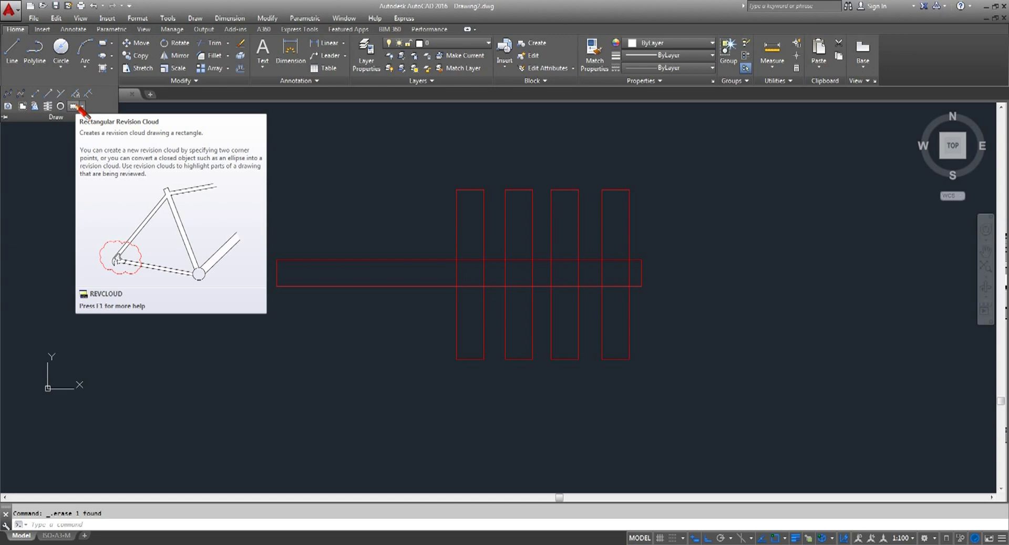
pyautogui.click(82, 106)
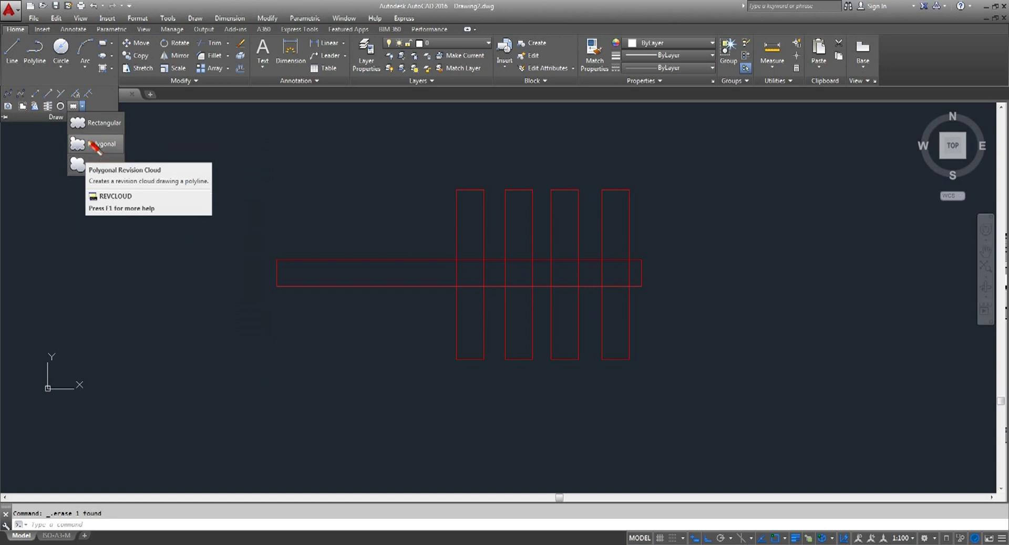
pyautogui.click(87, 164)
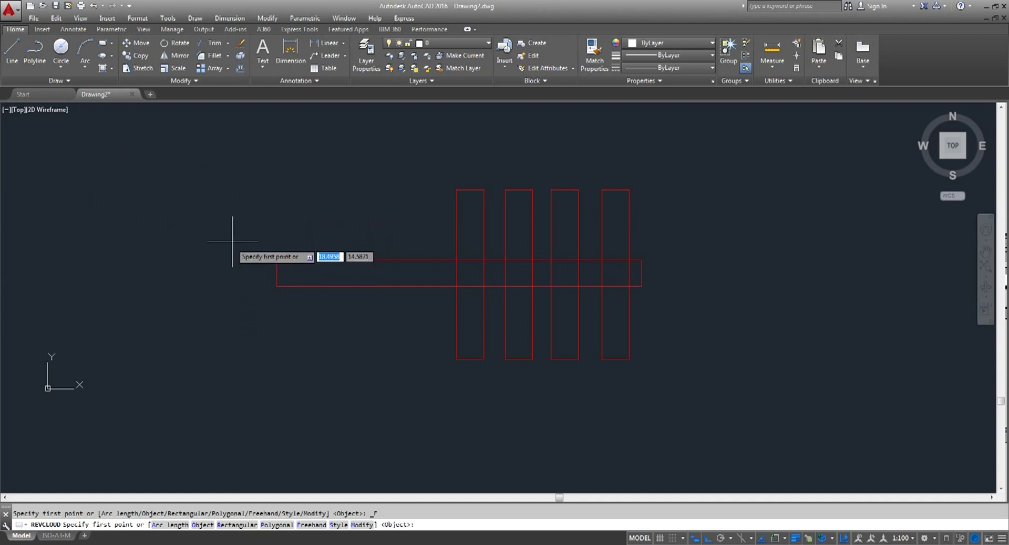
# Set cloud arc lengths to minimum 15 and maximum 30, then trace the cloud around the rectangles.
pyautogui.write('A')
pyautogui.press('Return')
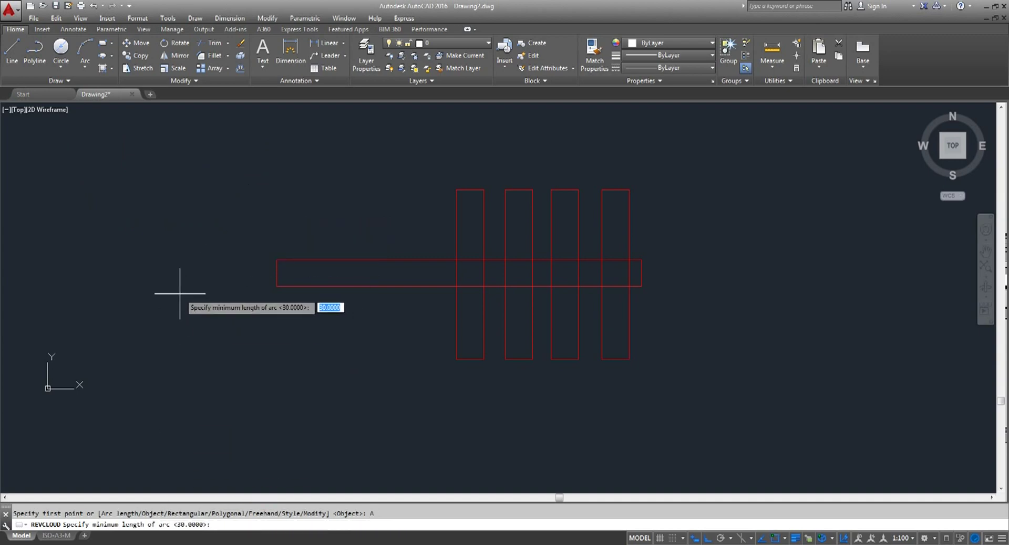
pyautogui.scroll(-2, 192, 300)
pyautogui.moveTo(191, 268)
pyautogui.mouseDown(button='middle')
pyautogui.moveTo(251, 295)
pyautogui.moveTo(276, 221)
pyautogui.mouseUp(button='middle')
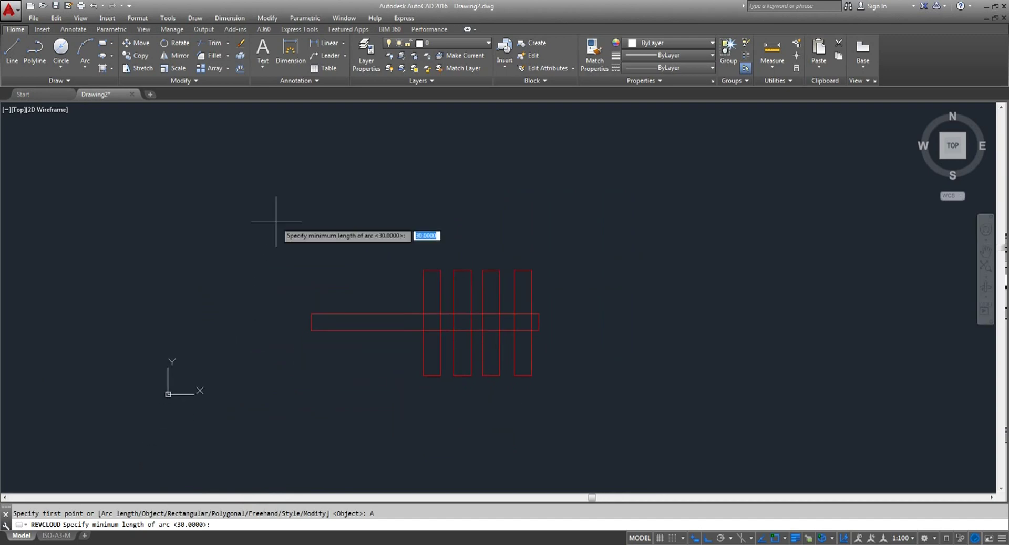
pyautogui.write('15')
pyautogui.press('Return')
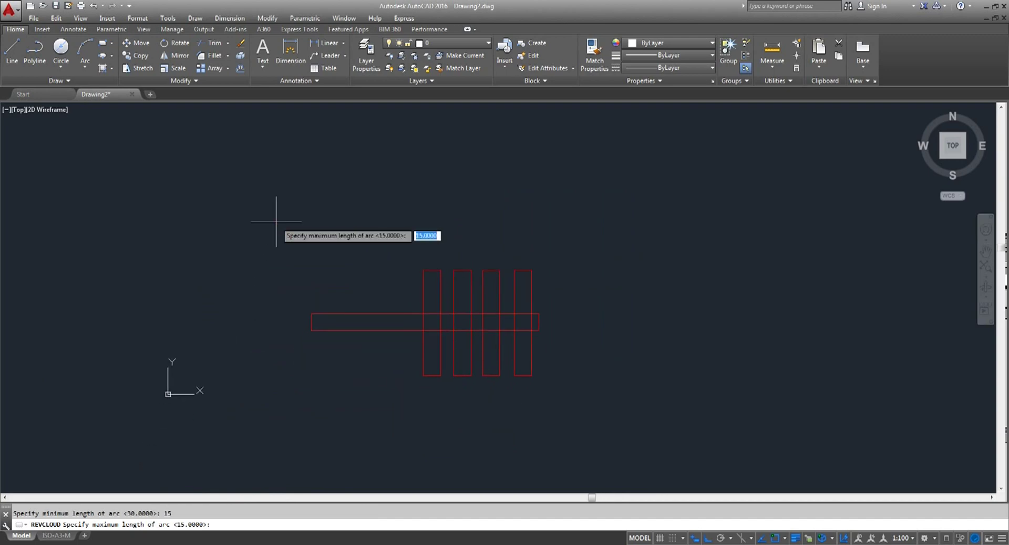
pyautogui.write('30')
pyautogui.press('Return')
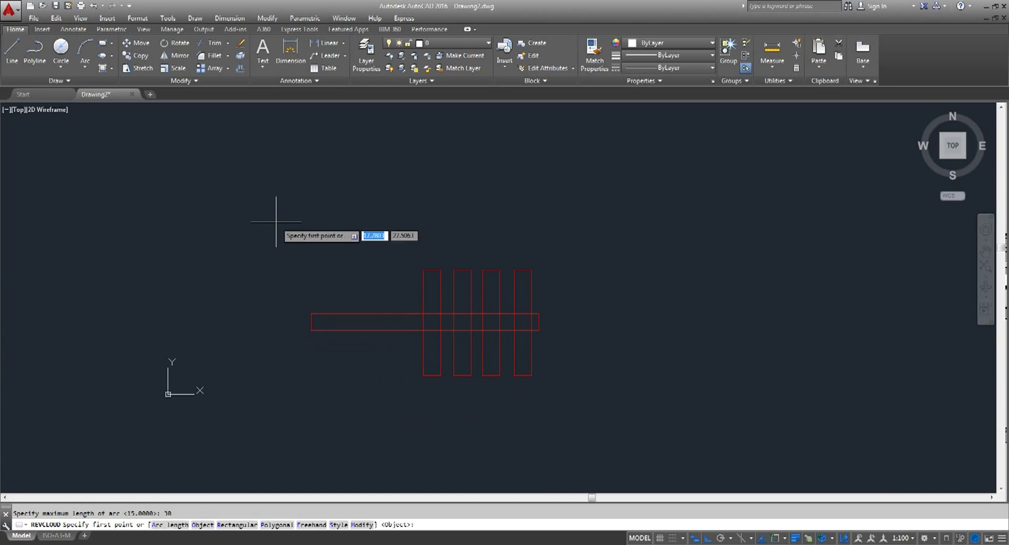
pyautogui.click(276, 221)
pyautogui.scroll(-2, 628, 198)
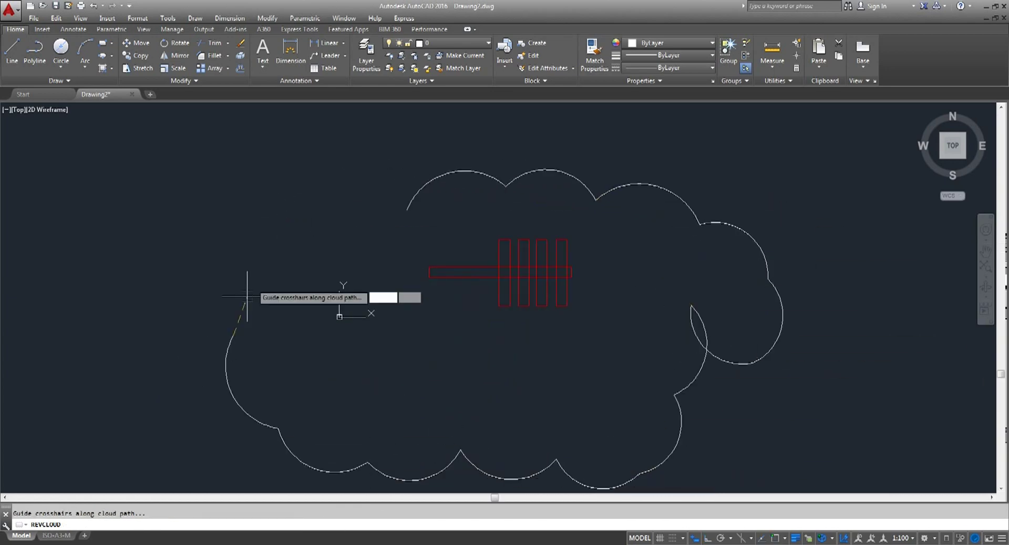
pyautogui.moveTo(389, 223); pyautogui.dragTo(232, 198, button='middle')
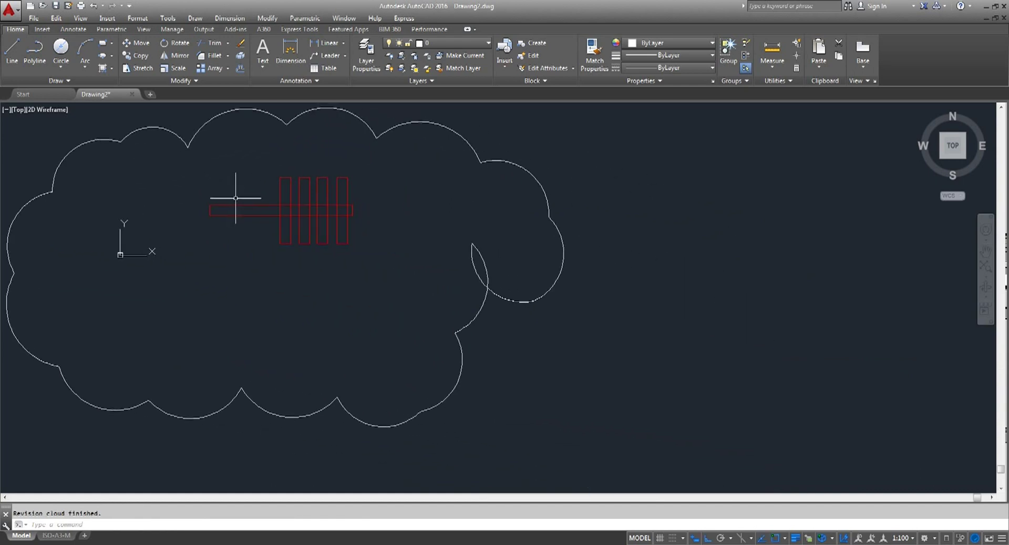
pyautogui.scroll(-2, 236, 190)
pyautogui.moveTo(376, 202); pyautogui.dragTo(272, 278, button='middle')
# Repeat REVCLOUD with arc lengths of 5 minimum and 10 maximum, tracing a cloud right of the first.
pyautogui.rightClick(444, 250)
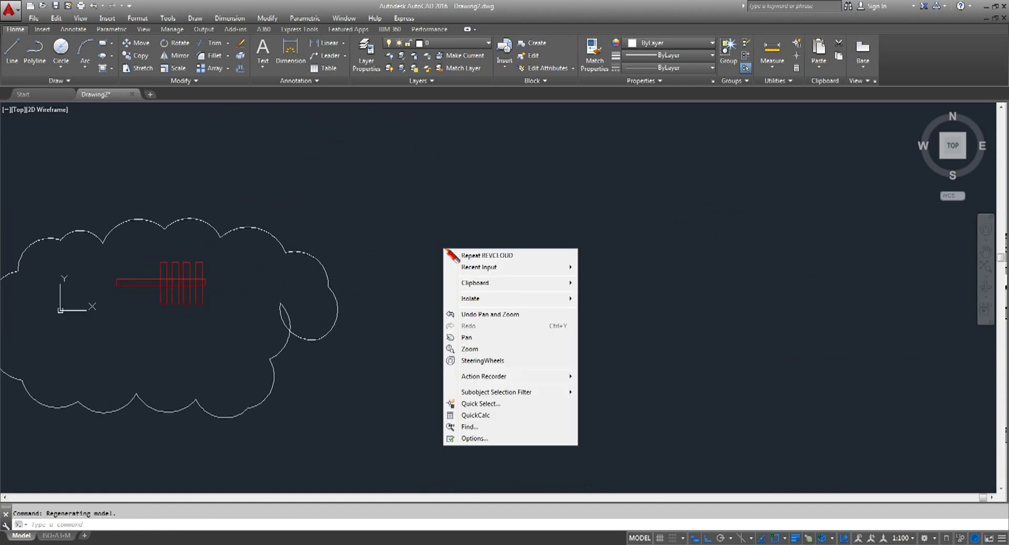
pyautogui.click(494, 256)
pyautogui.write('A')
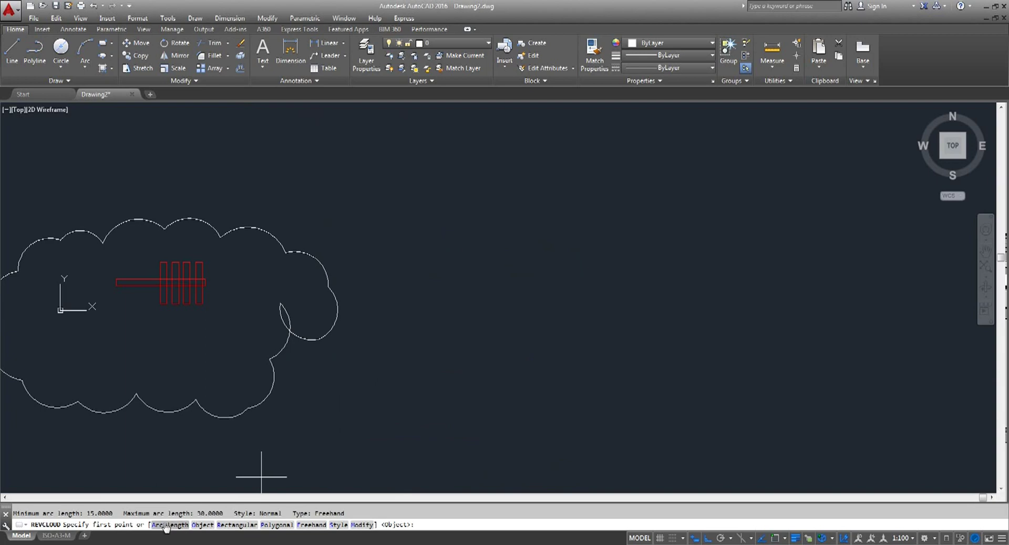
pyautogui.press('Return')
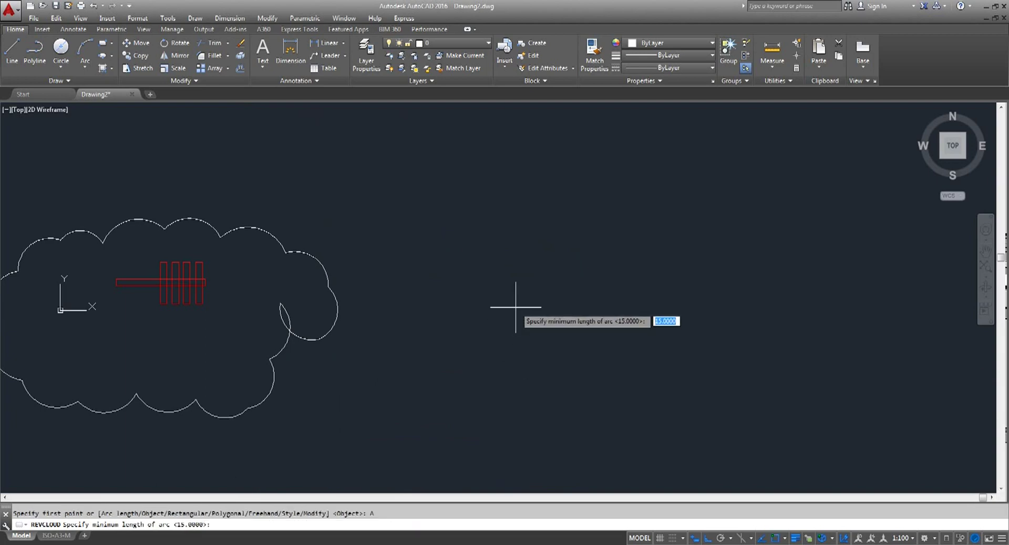
pyautogui.write('5')
pyautogui.press('Return')
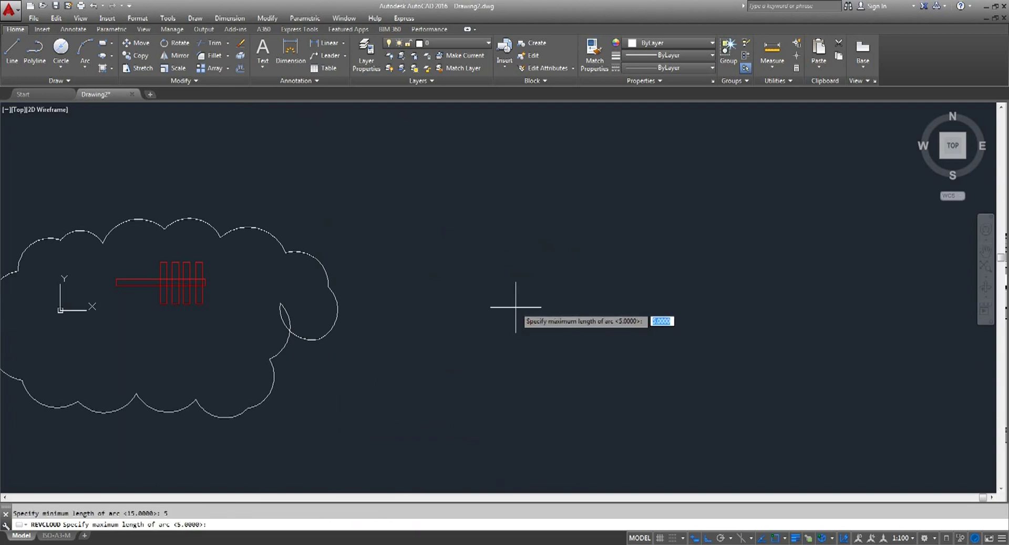
pyautogui.write('10')
pyautogui.press('Return')
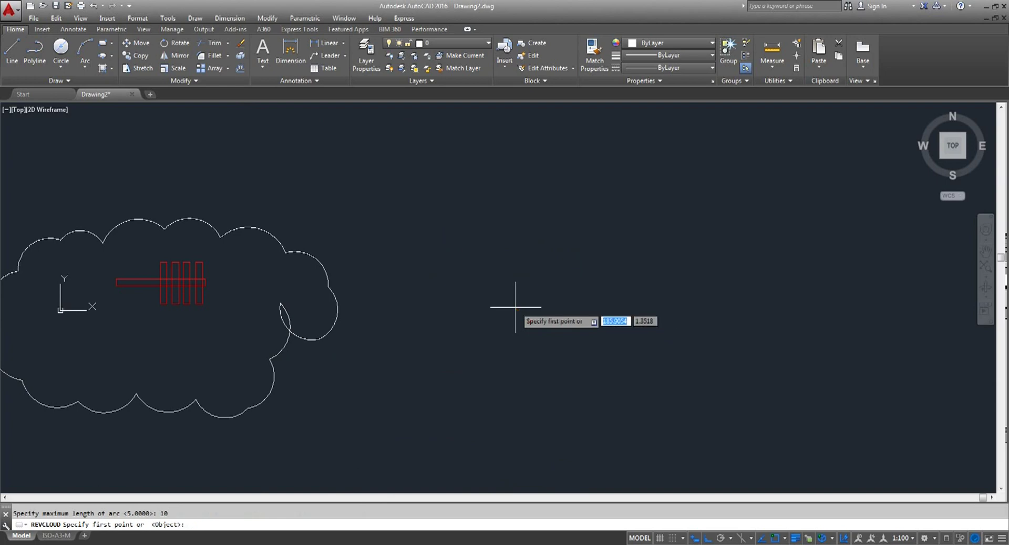
pyautogui.click(494, 262)
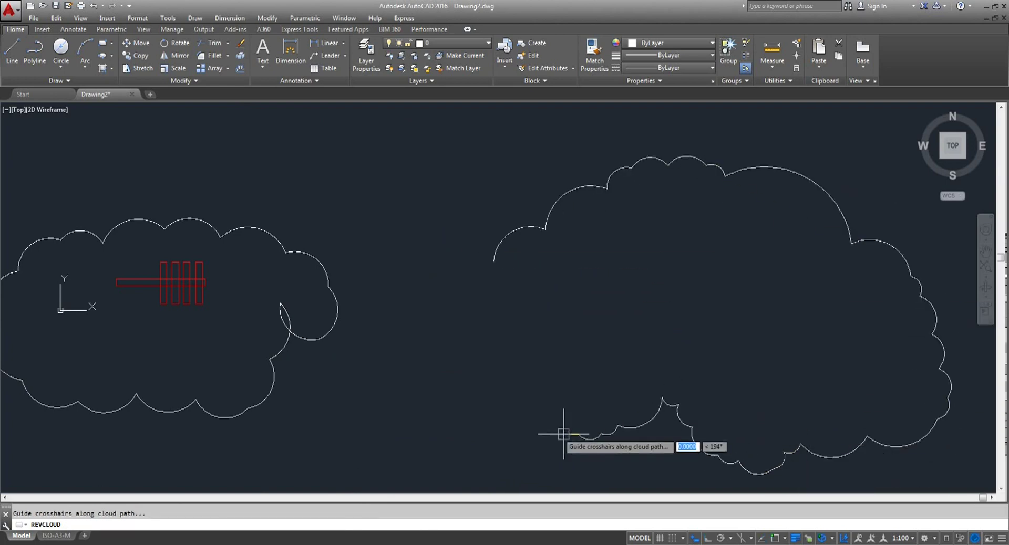
pyautogui.scroll(-5, 473, 288)
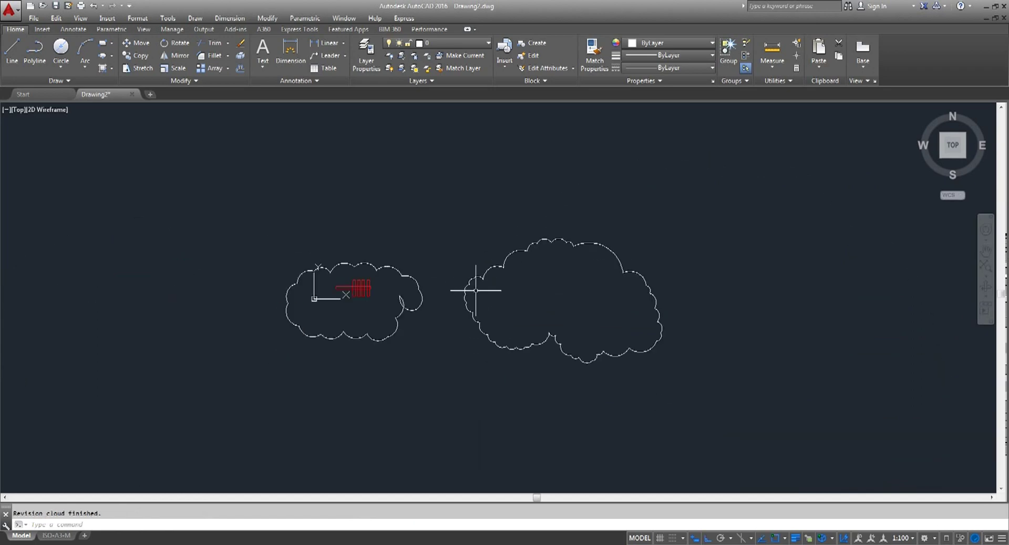
pyautogui.scroll(5, 475, 273)
pyautogui.scroll(3, 475, 252)
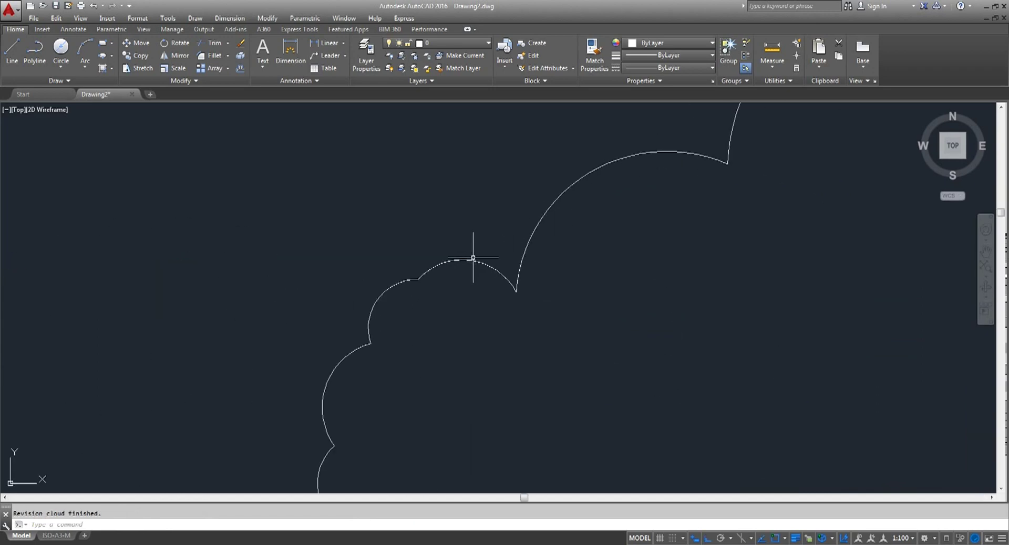
pyautogui.scroll(-6, 473, 260)
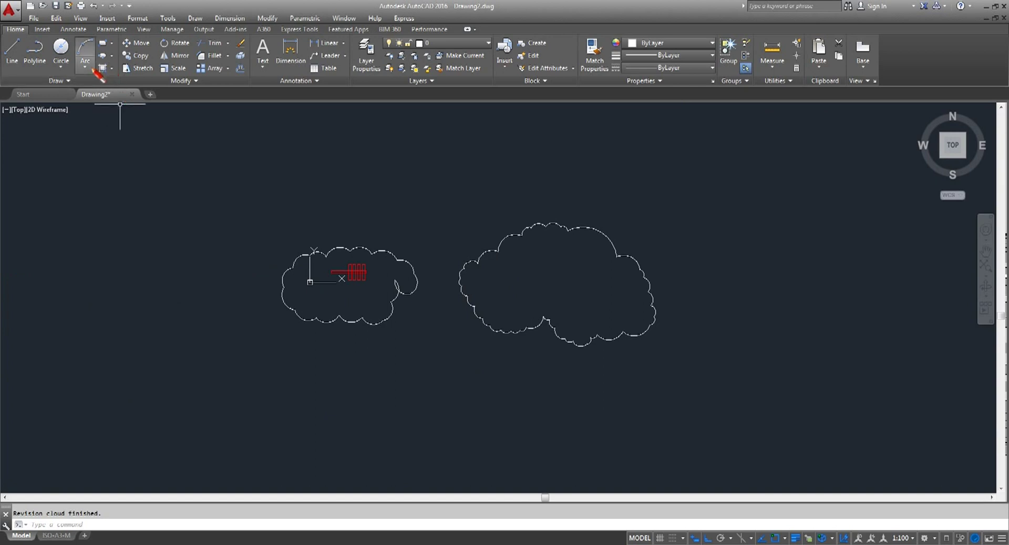
# Draw a Rectangular revision cloud by two opposite corners below the freehand clouds.
pyautogui.click(67, 80)
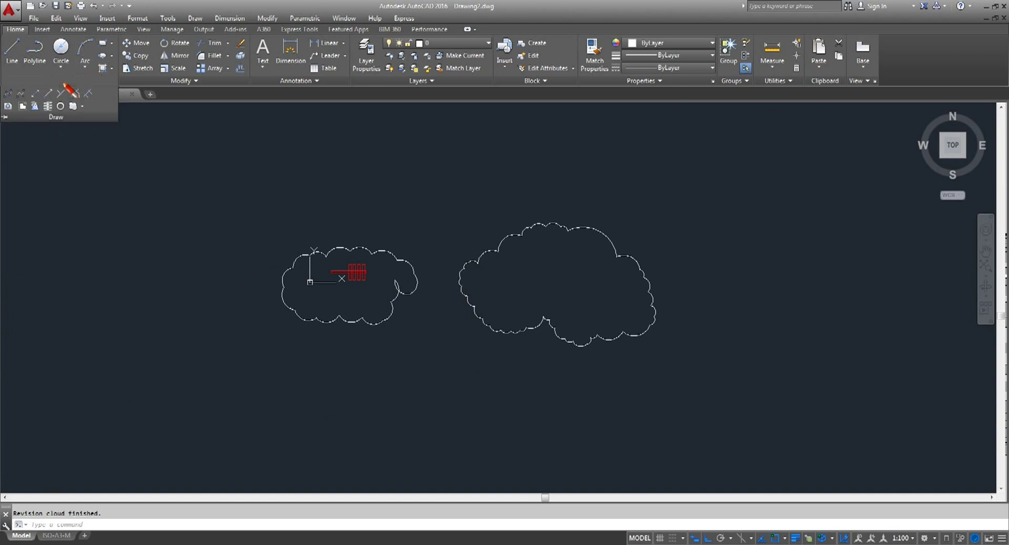
pyautogui.click(83, 106)
pyautogui.click(94, 125)
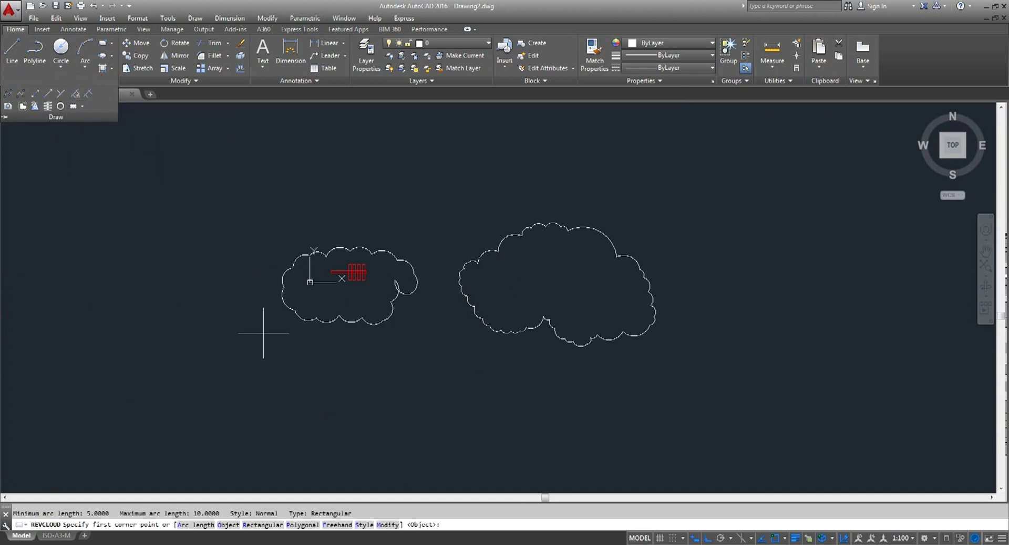
pyautogui.moveTo(370, 216); pyautogui.dragTo(411, 179, button='middle')
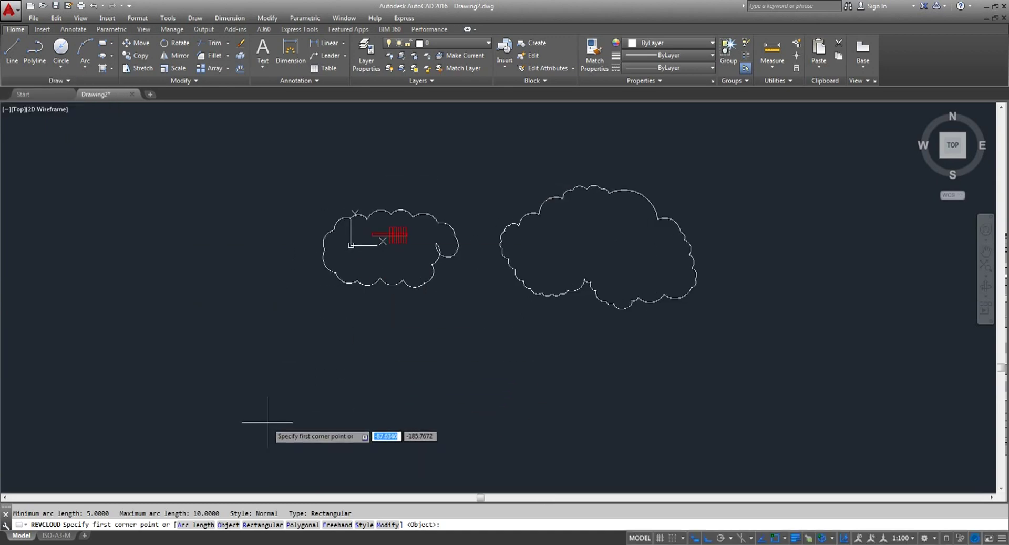
pyautogui.click(142, 340)
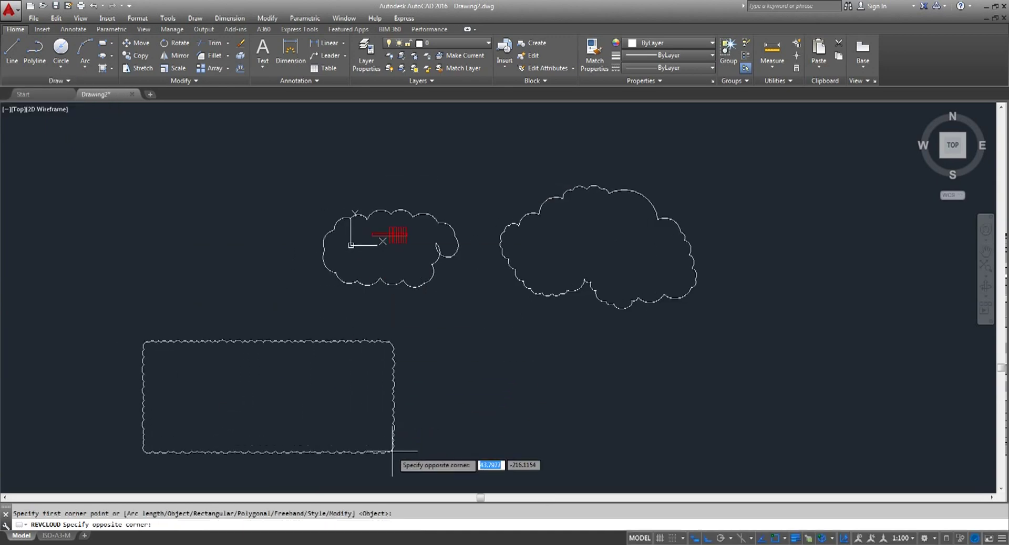
pyautogui.click(395, 452)
pyautogui.scroll(4, 247, 401)
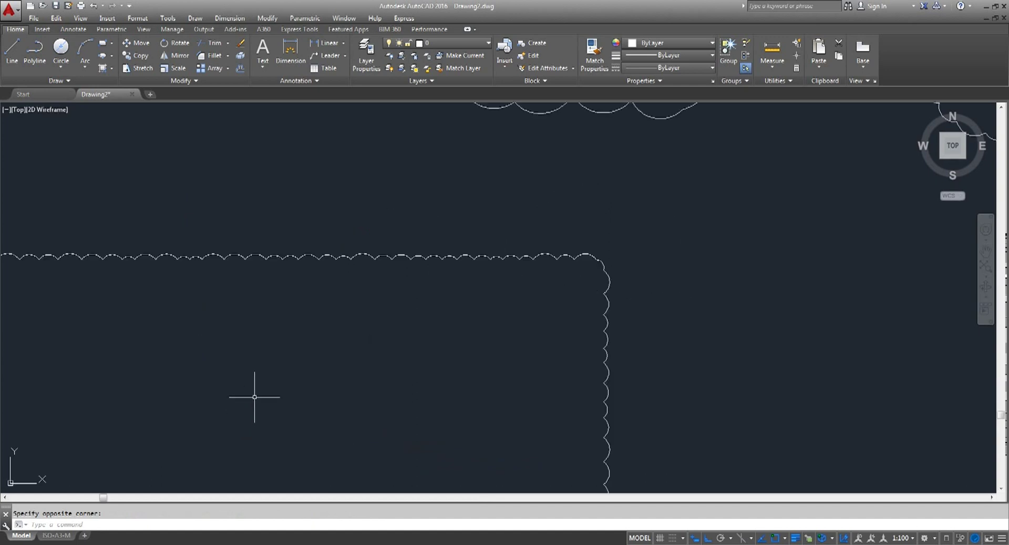
pyautogui.scroll(-4, 260, 373)
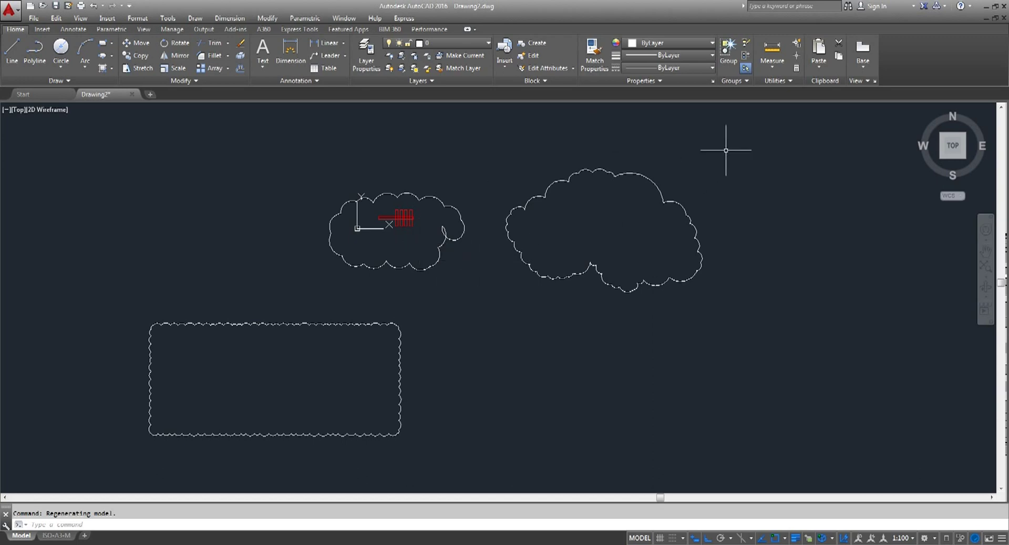
# Window-select and delete all three revision clouds, then reframe the empty drawing.
pyautogui.click(781, 124)
pyautogui.click(60, 480)
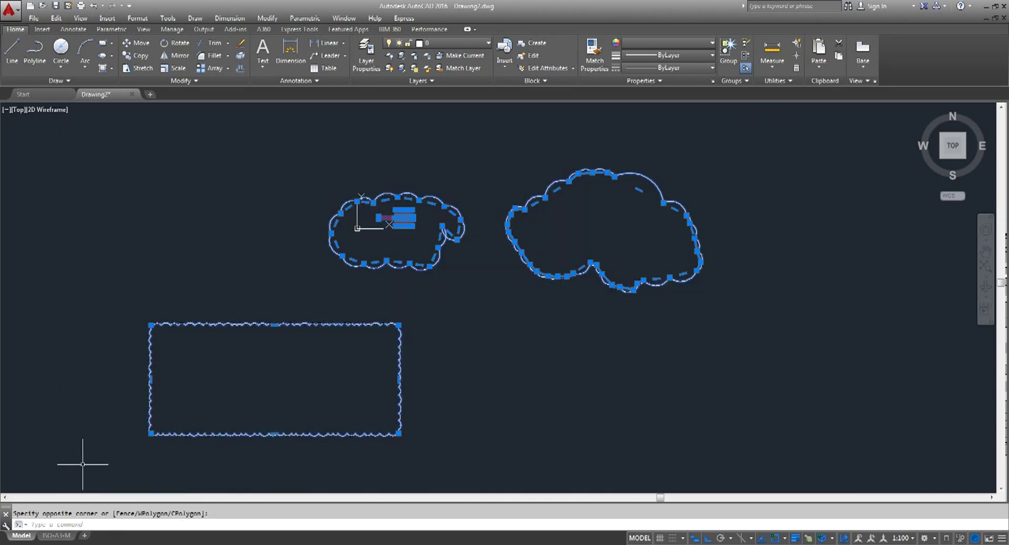
pyautogui.press('Delete')
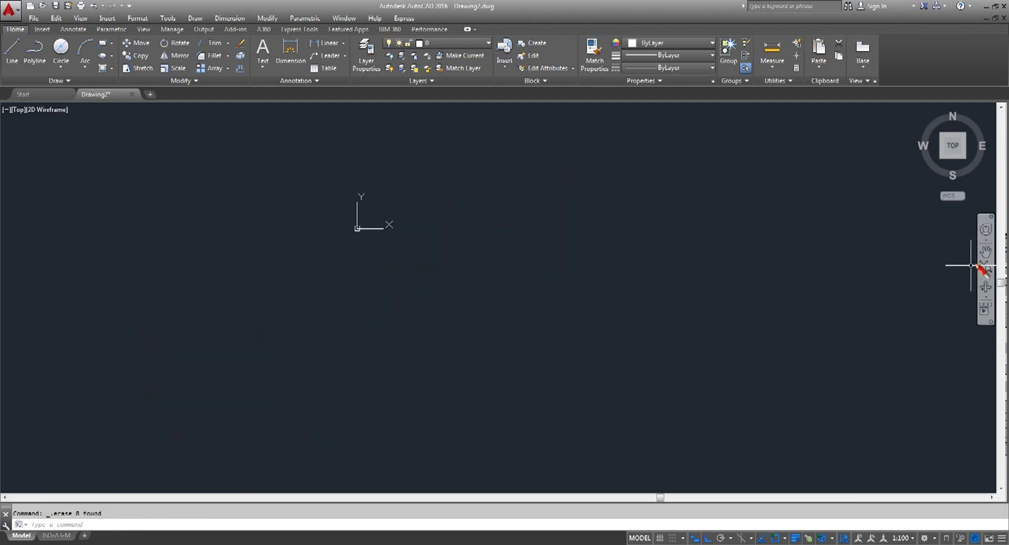
pyautogui.click(984, 267)
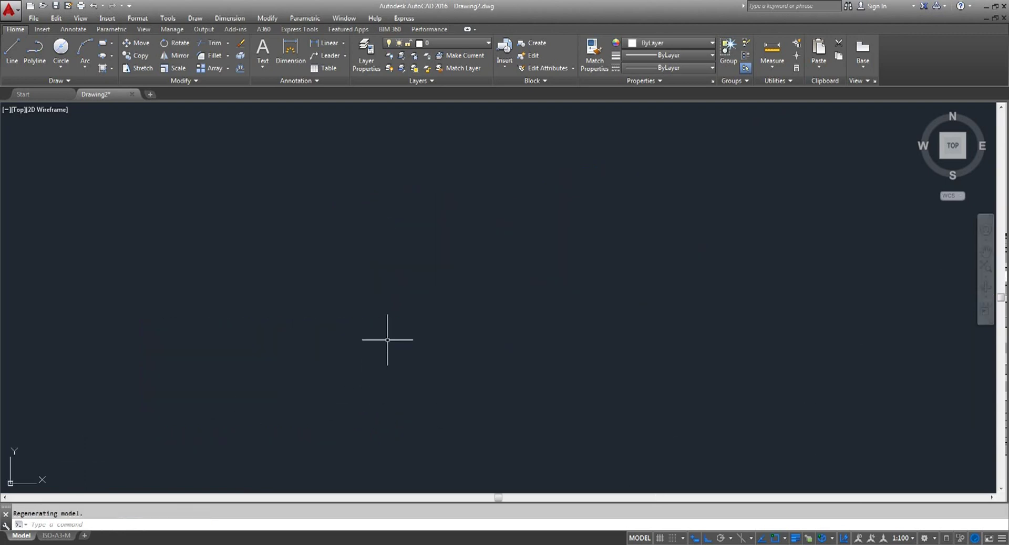
pyautogui.write('s')
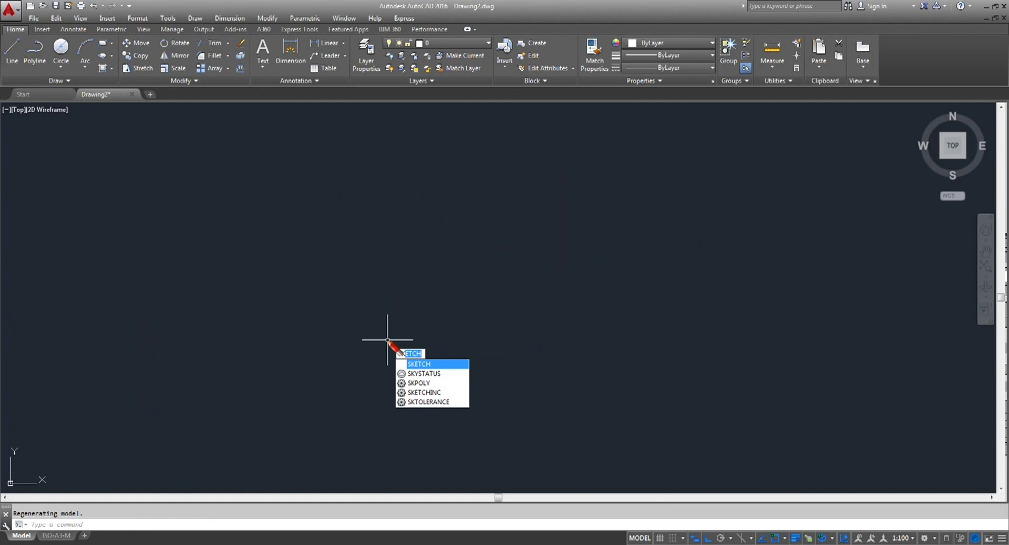
# Sketch three small squiggles and a larger stepped outline, recording 139 lines.
pyautogui.press('Return')
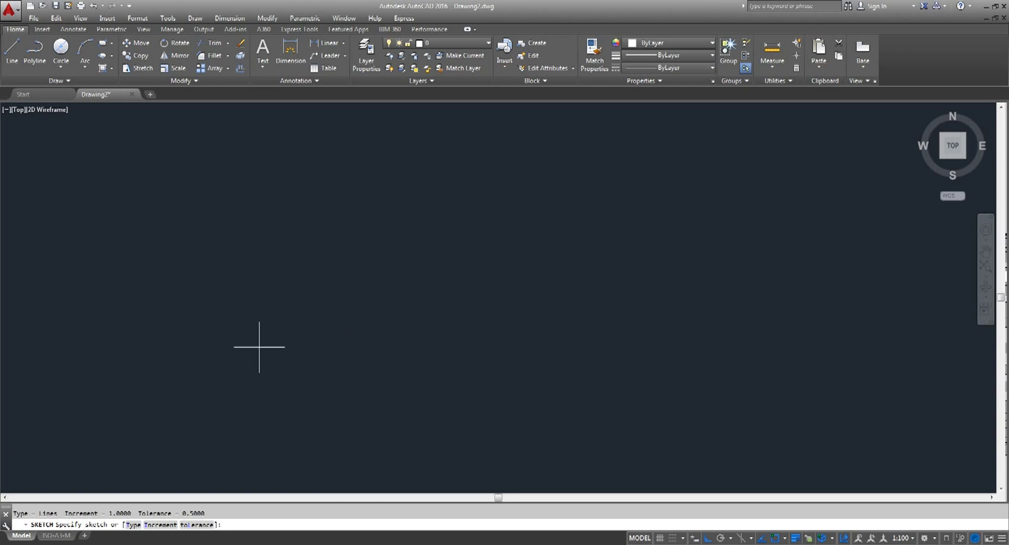
pyautogui.click(270, 361)
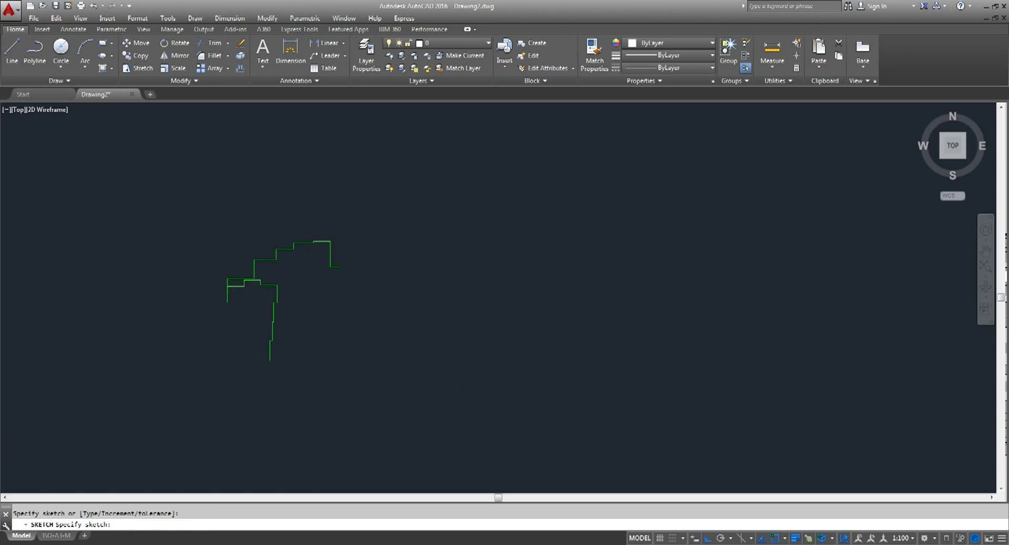
pyautogui.click(344, 358)
pyautogui.click(450, 245)
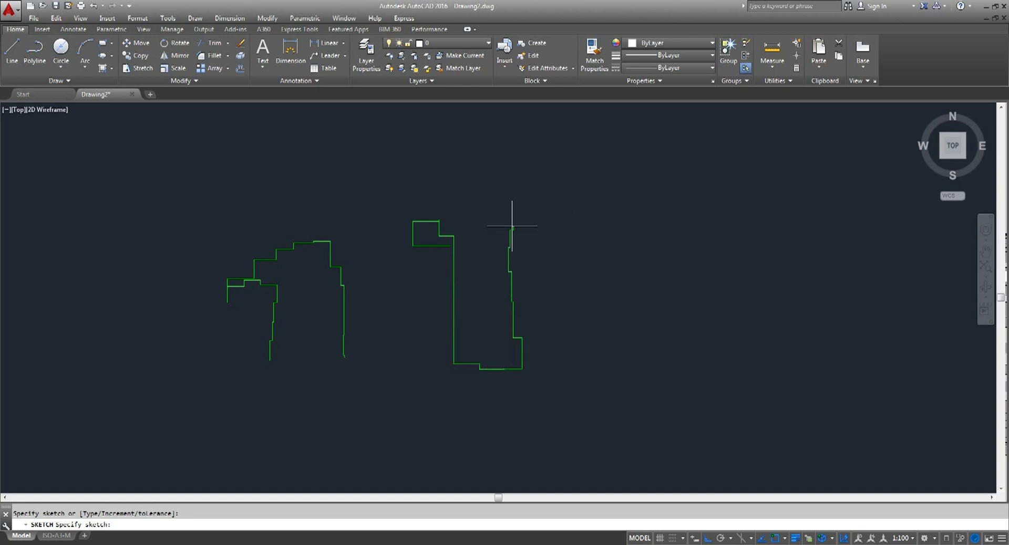
pyautogui.click(511, 227)
pyautogui.click(723, 266)
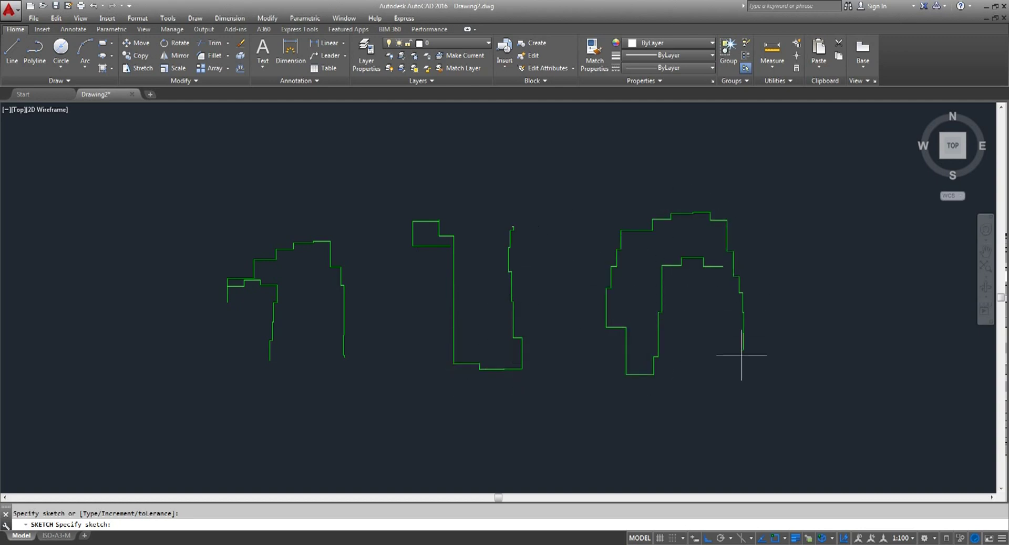
pyautogui.scroll(-5, 442, 327)
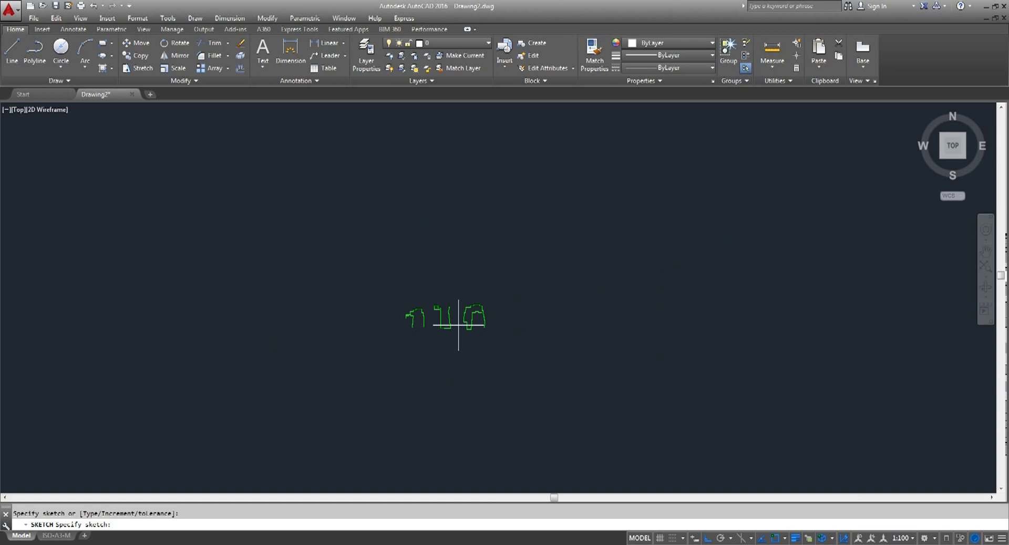
pyautogui.click(643, 251)
pyautogui.click(541, 257)
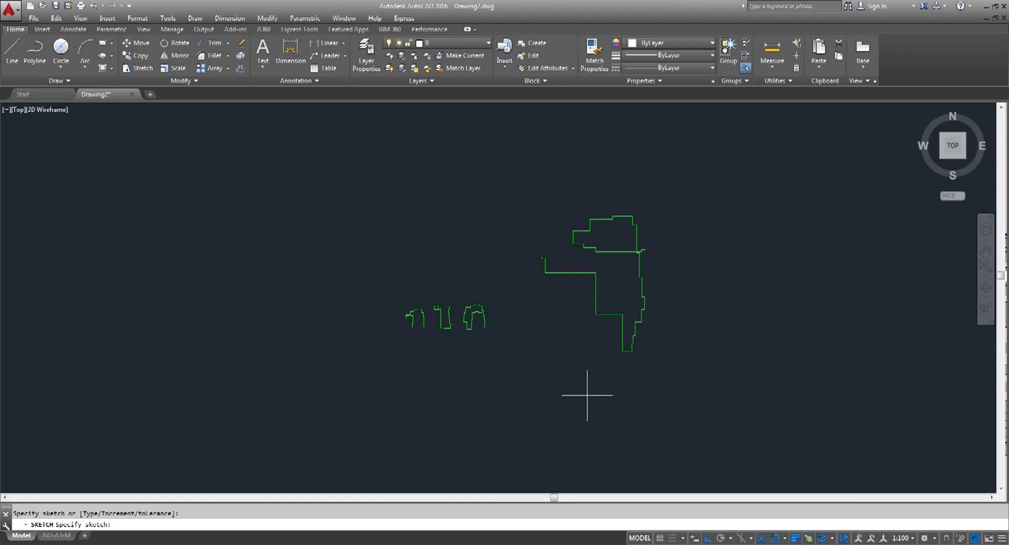
pyautogui.press('Return')
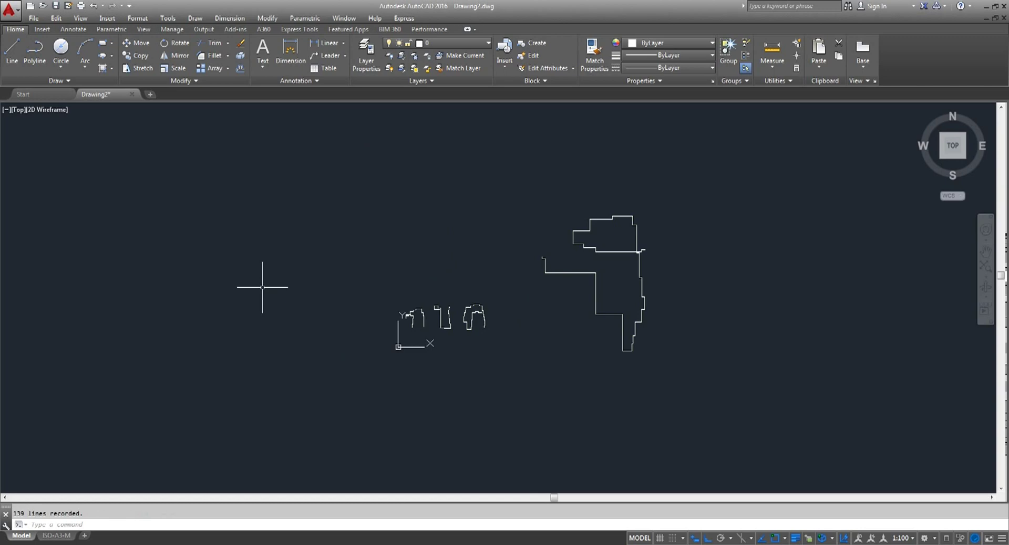
# Run SK with Type set to Spline and sketch a large curve on the left.
pyautogui.write('sk')
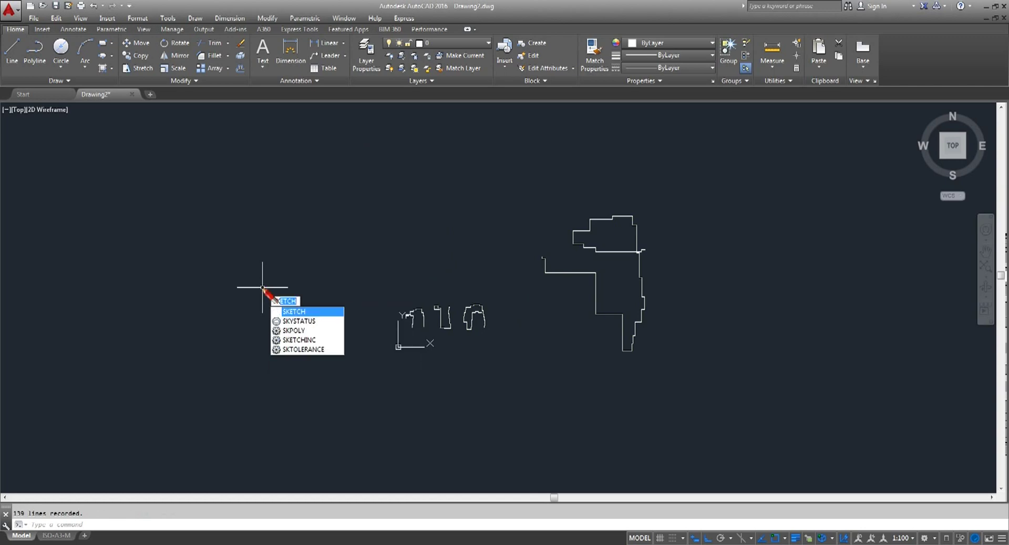
pyautogui.press('Return')
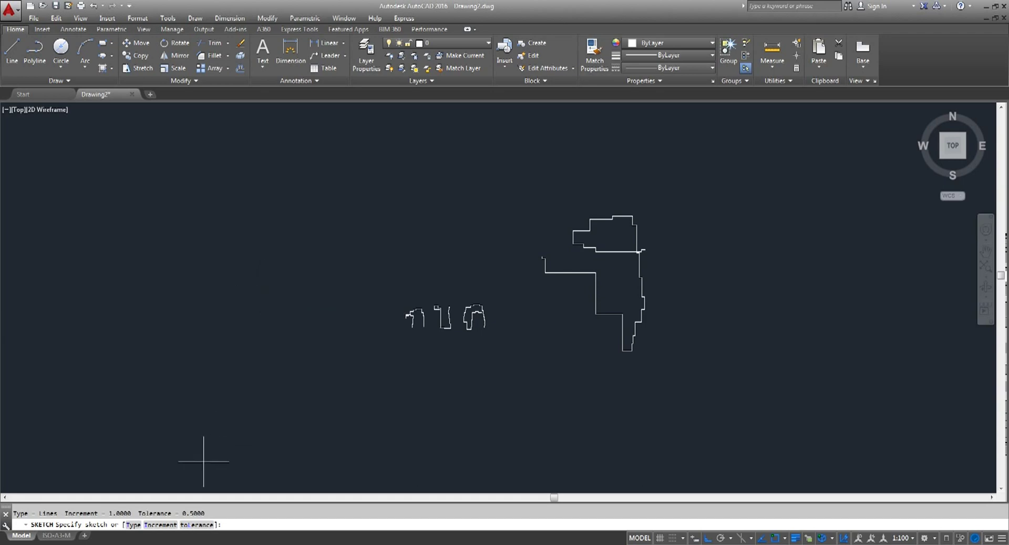
pyautogui.click(133, 525)
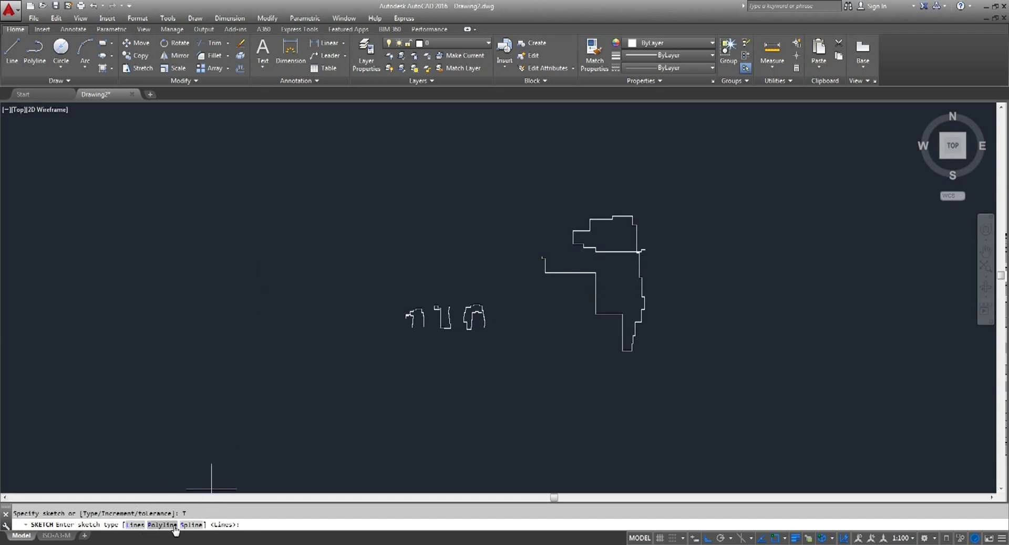
pyautogui.click(191, 525)
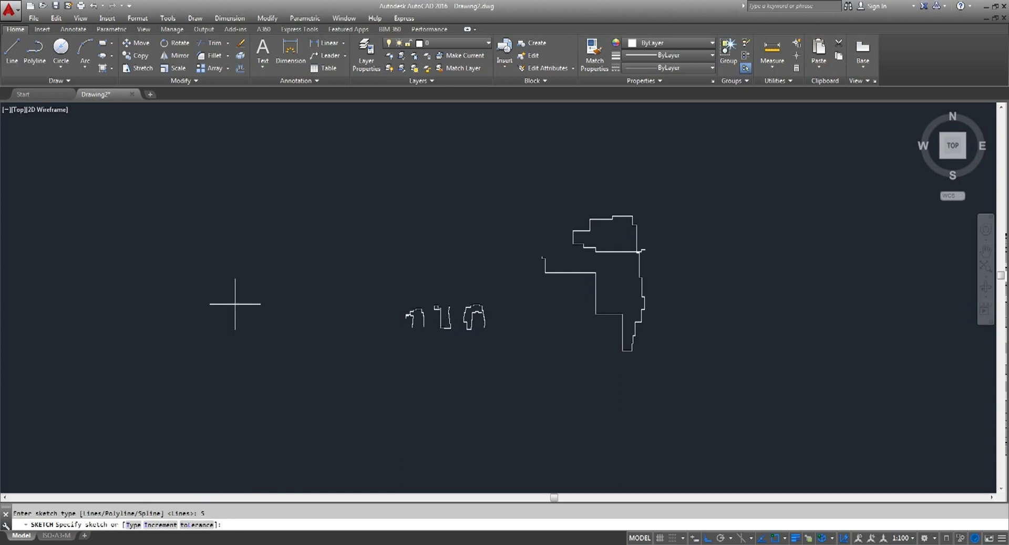
pyautogui.click(190, 374)
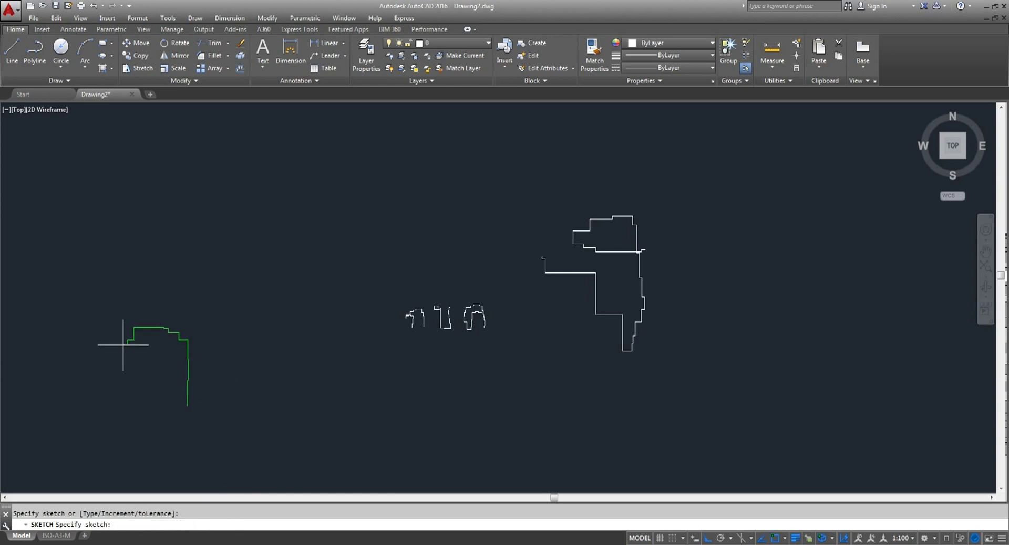
pyautogui.click(265, 404)
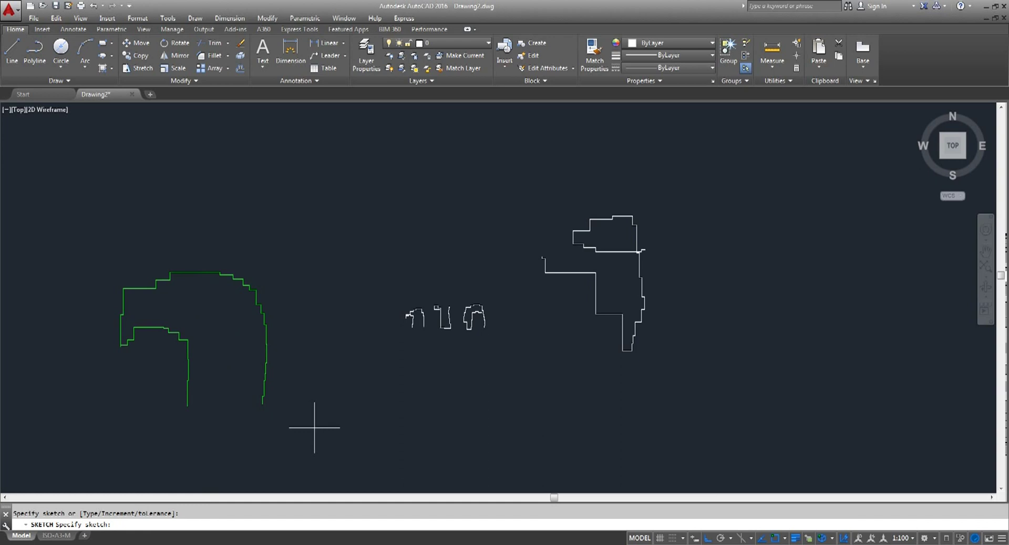
pyautogui.press('Return')
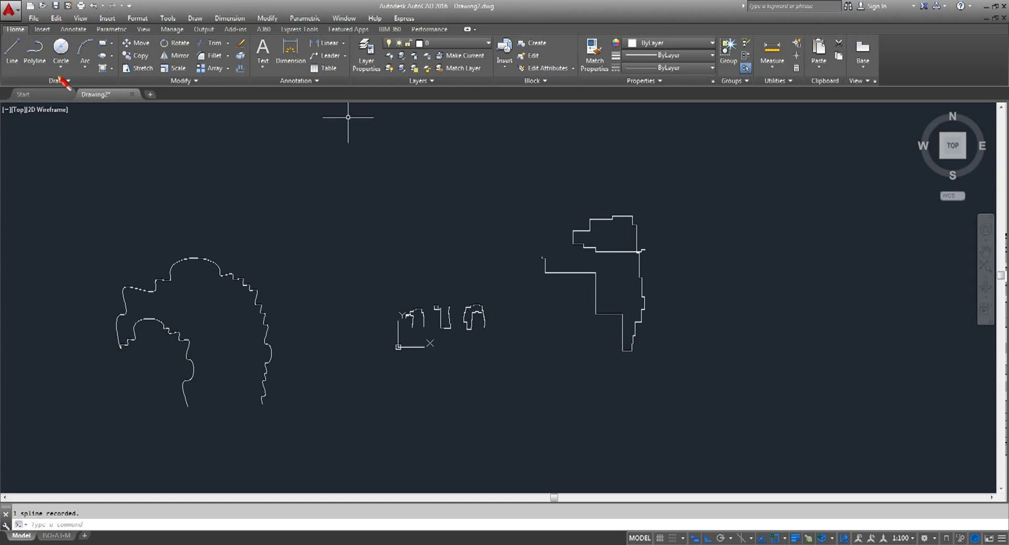
pyautogui.click(197, 84)
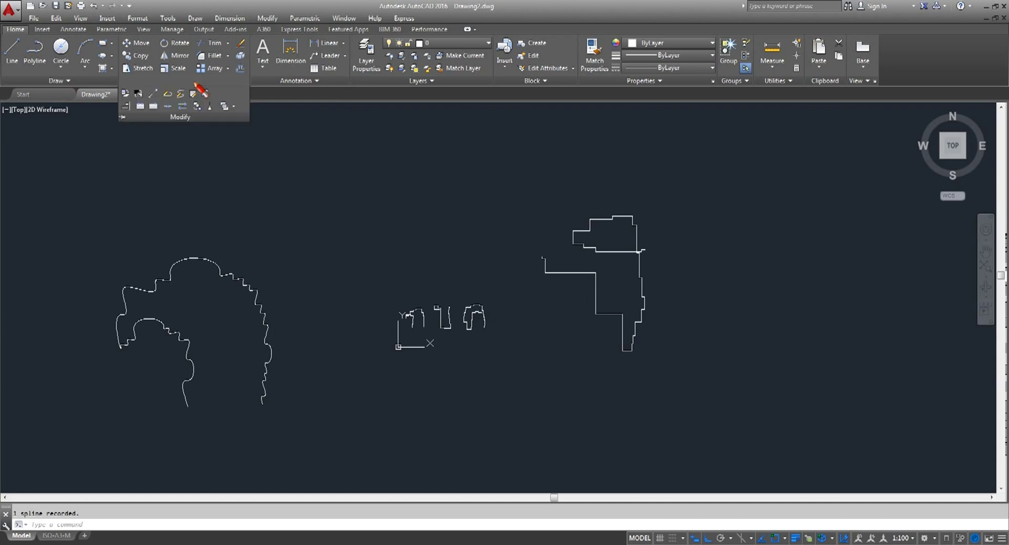
pyautogui.click(241, 168)
pyautogui.click(320, 227)
pyautogui.scroll(-4, 296, 214)
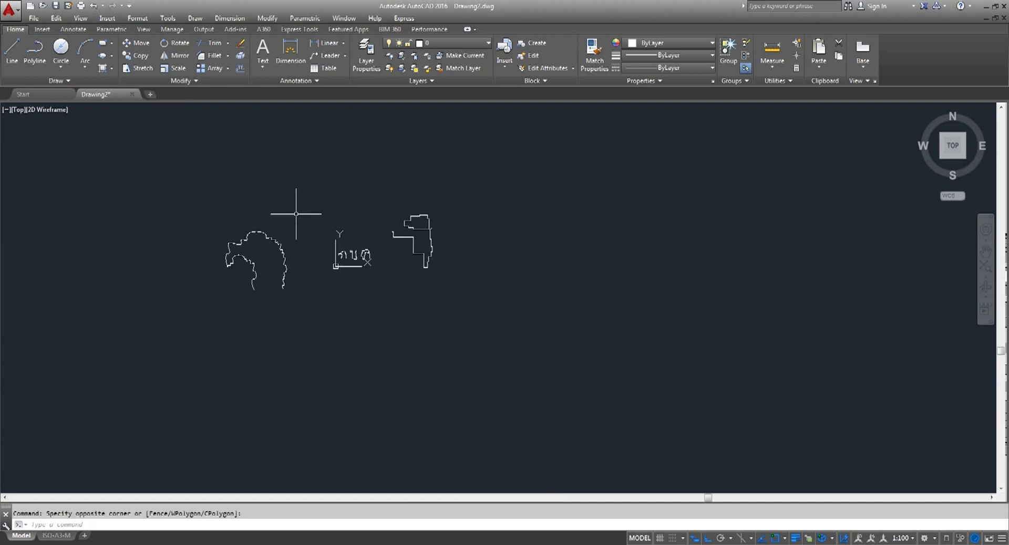
pyautogui.moveTo(296, 214); pyautogui.dragTo(385, 192, button='middle')
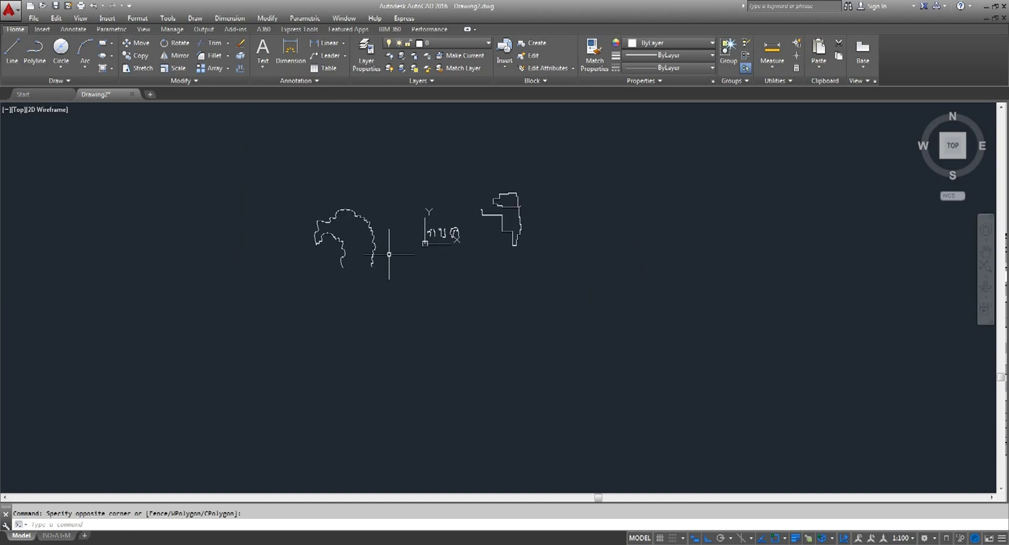